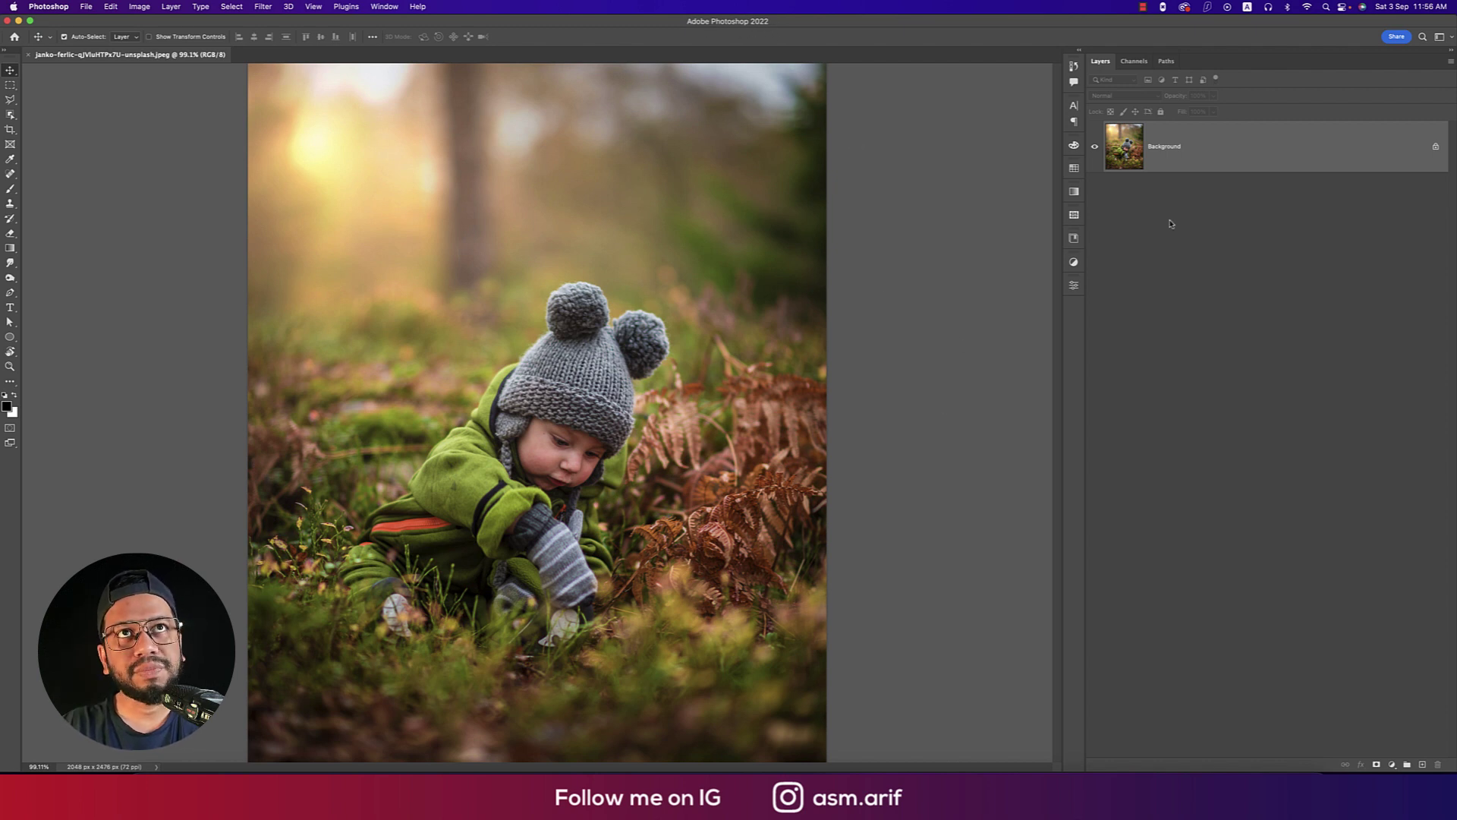
- Unlock the Background into a layer named 'main' and duplicate it
{"action": "left_click", "coordinate": [1435, 148]}
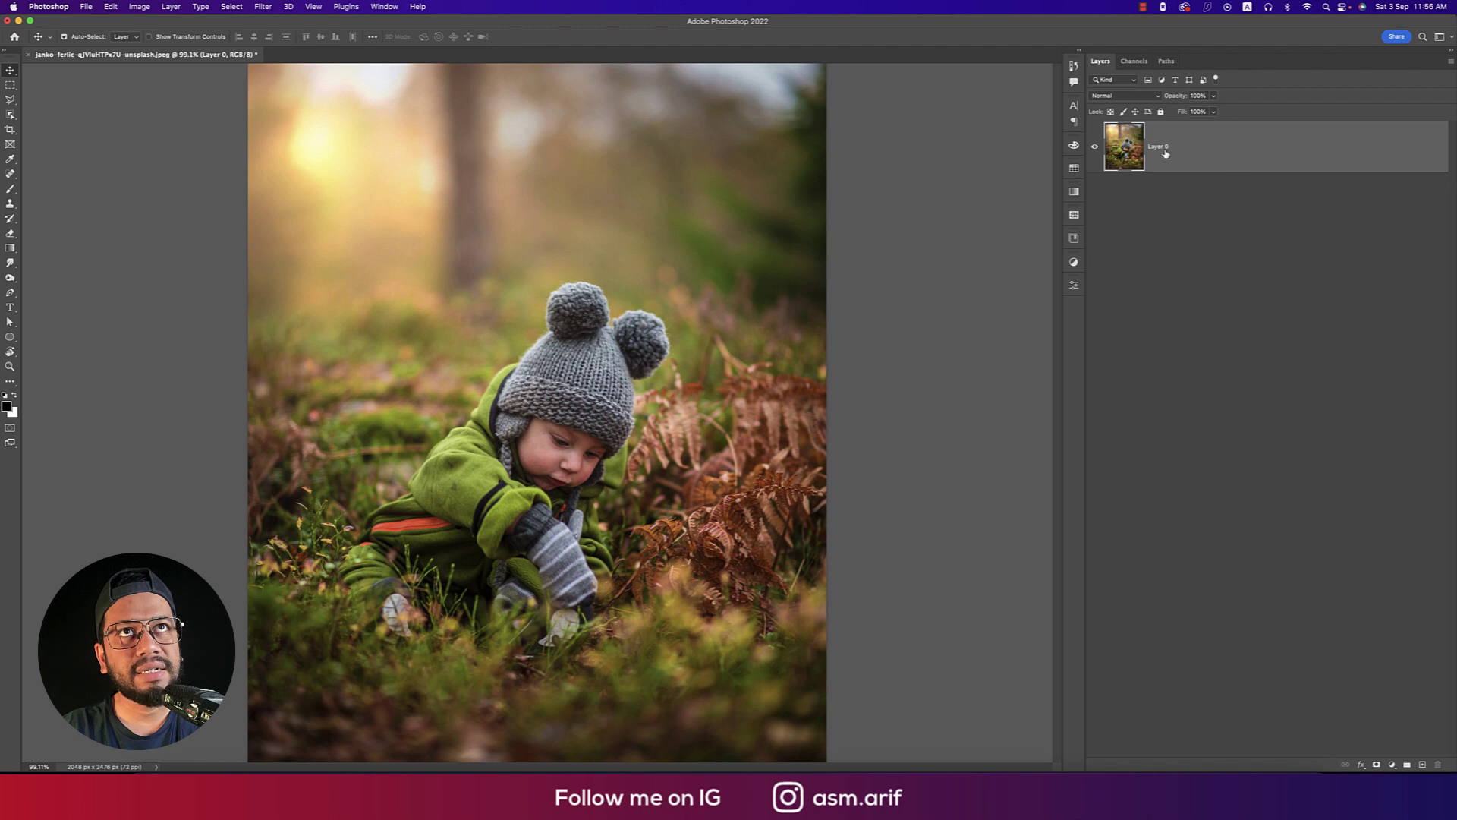
{"action": "type", "text": "ma"}
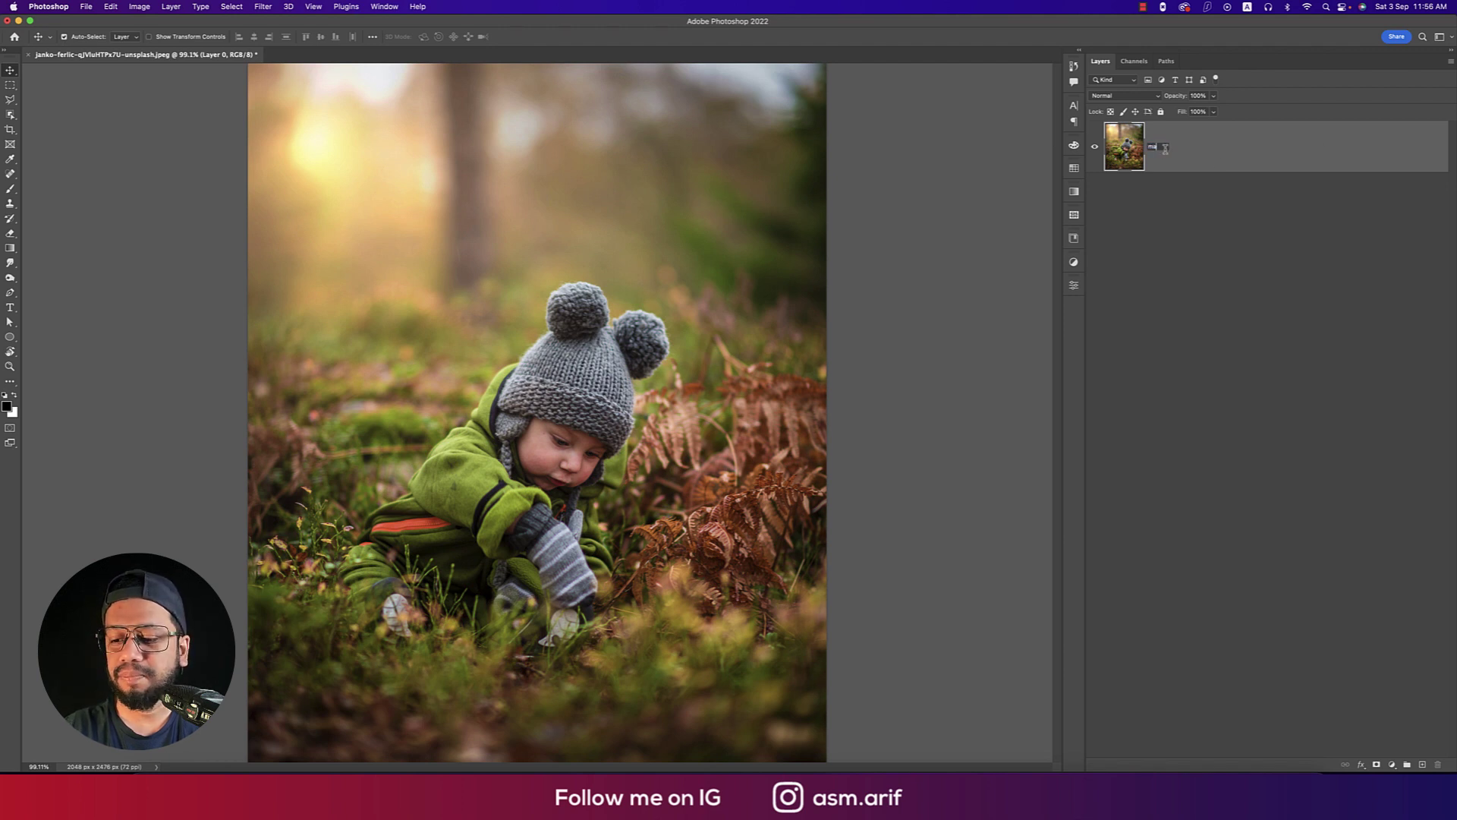
{"action": "type", "text": "in"}
{"action": "key", "text": "Return"}
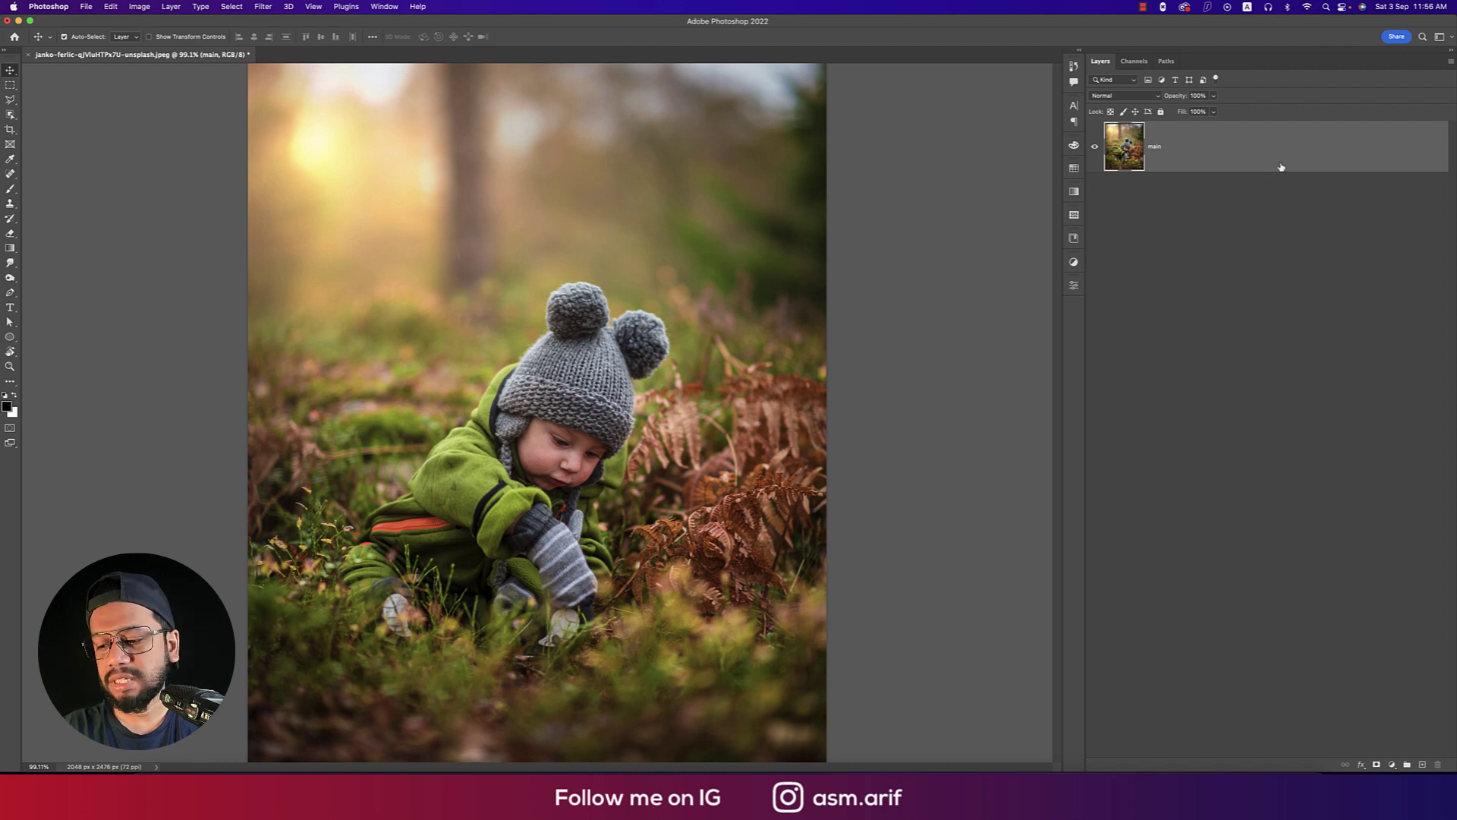
{"action": "key", "text": "ctrl+j"}
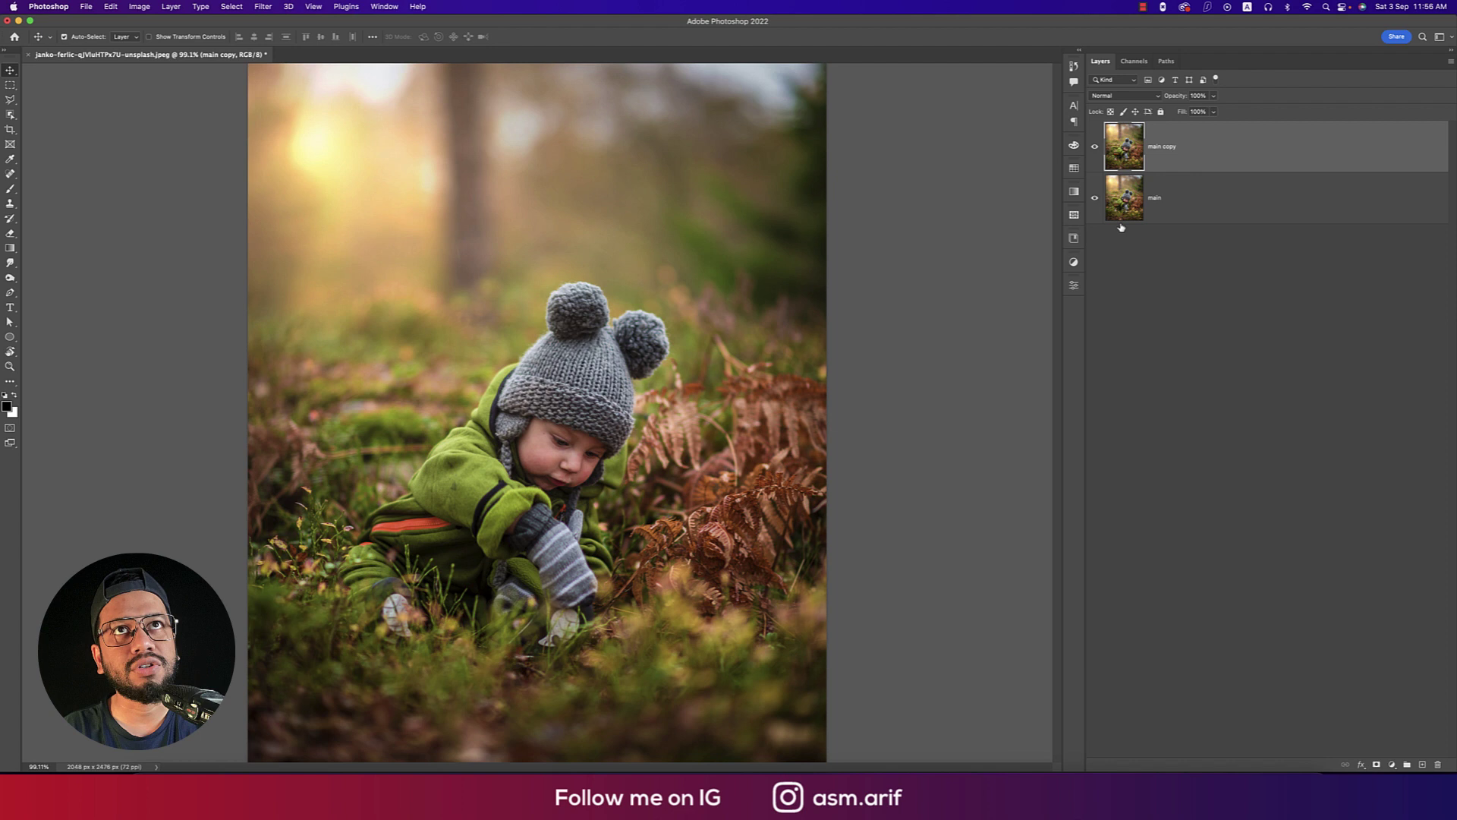
- Rename the duplicated layer to 'edit'
{"action": "left_click", "coordinate": [1205, 210]}
{"action": "left_click", "coordinate": [1095, 200]}
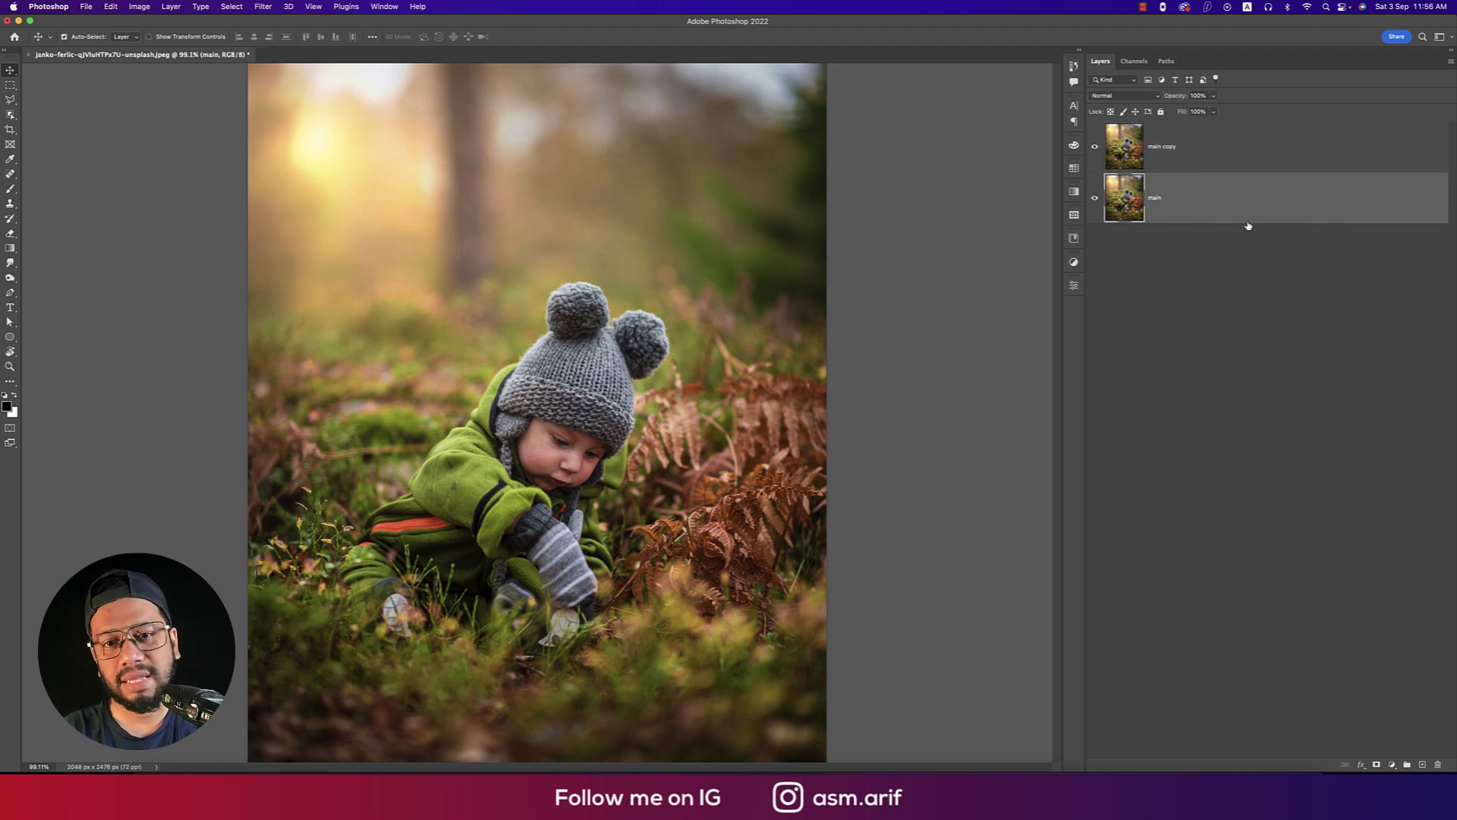
{"action": "left_click", "coordinate": [1172, 151]}
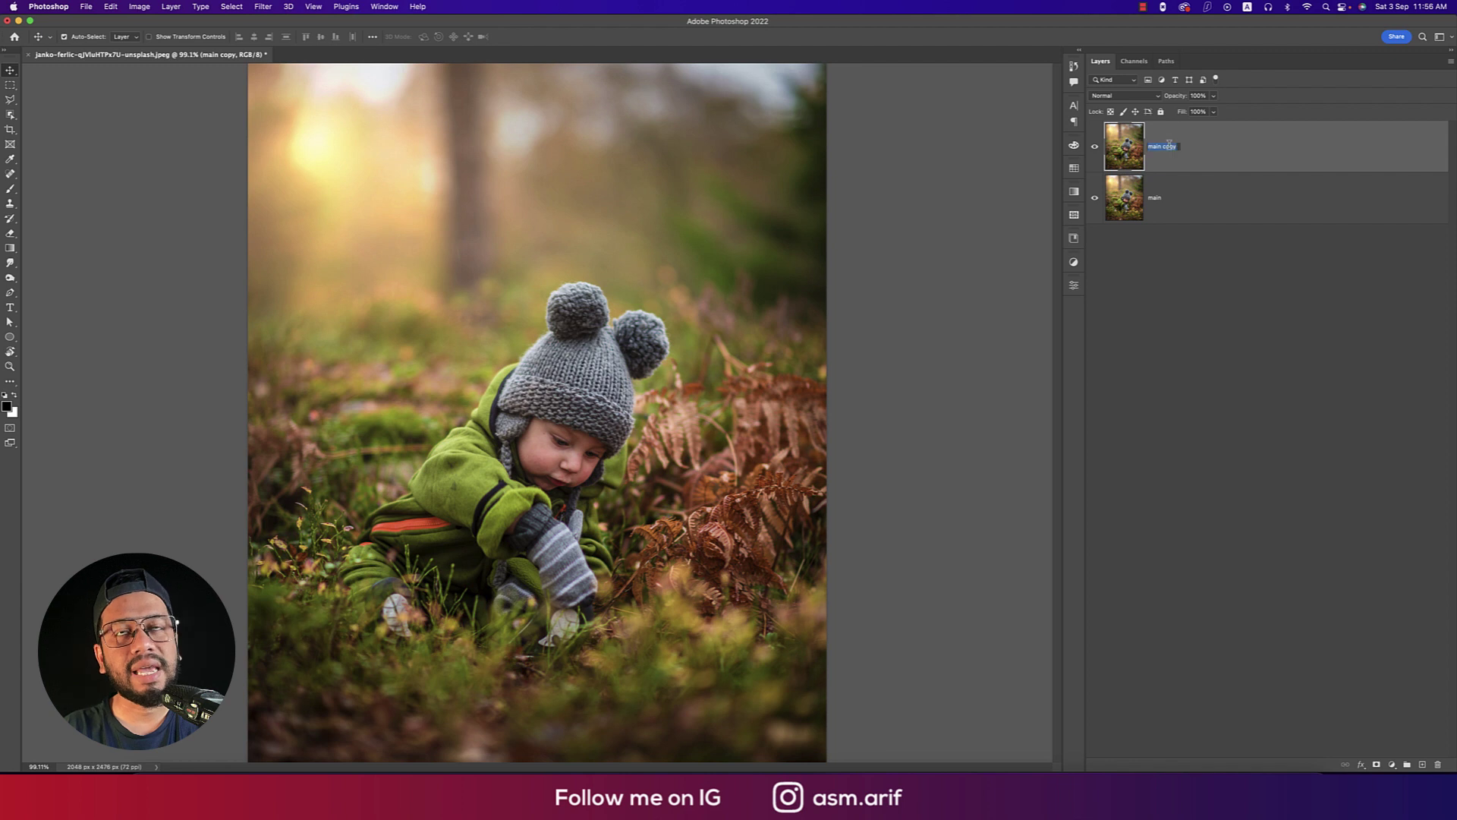
{"action": "key", "text": "BackSpace"}
{"action": "type", "text": "edit"}
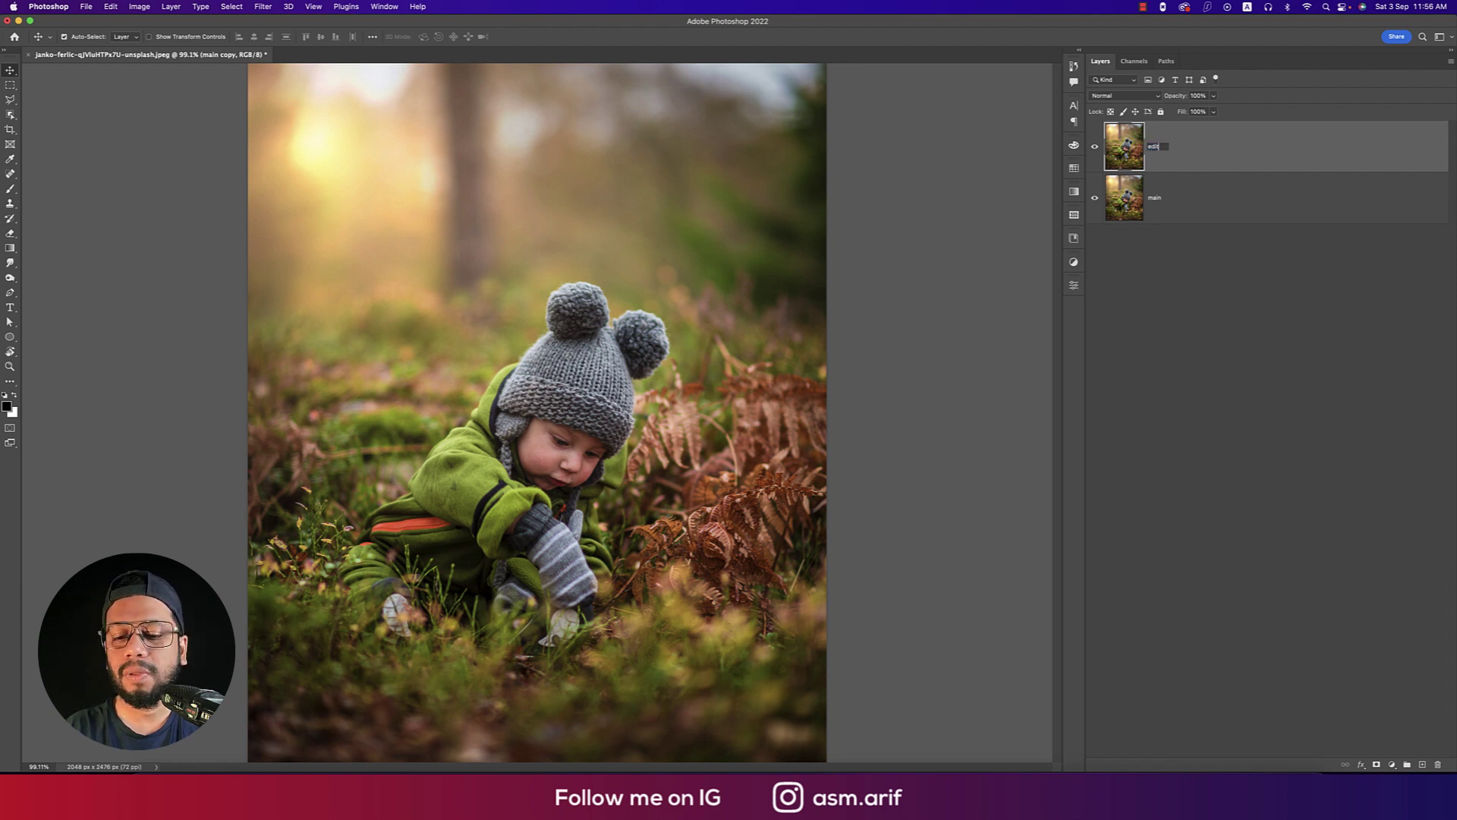
{"action": "key", "text": "Return"}
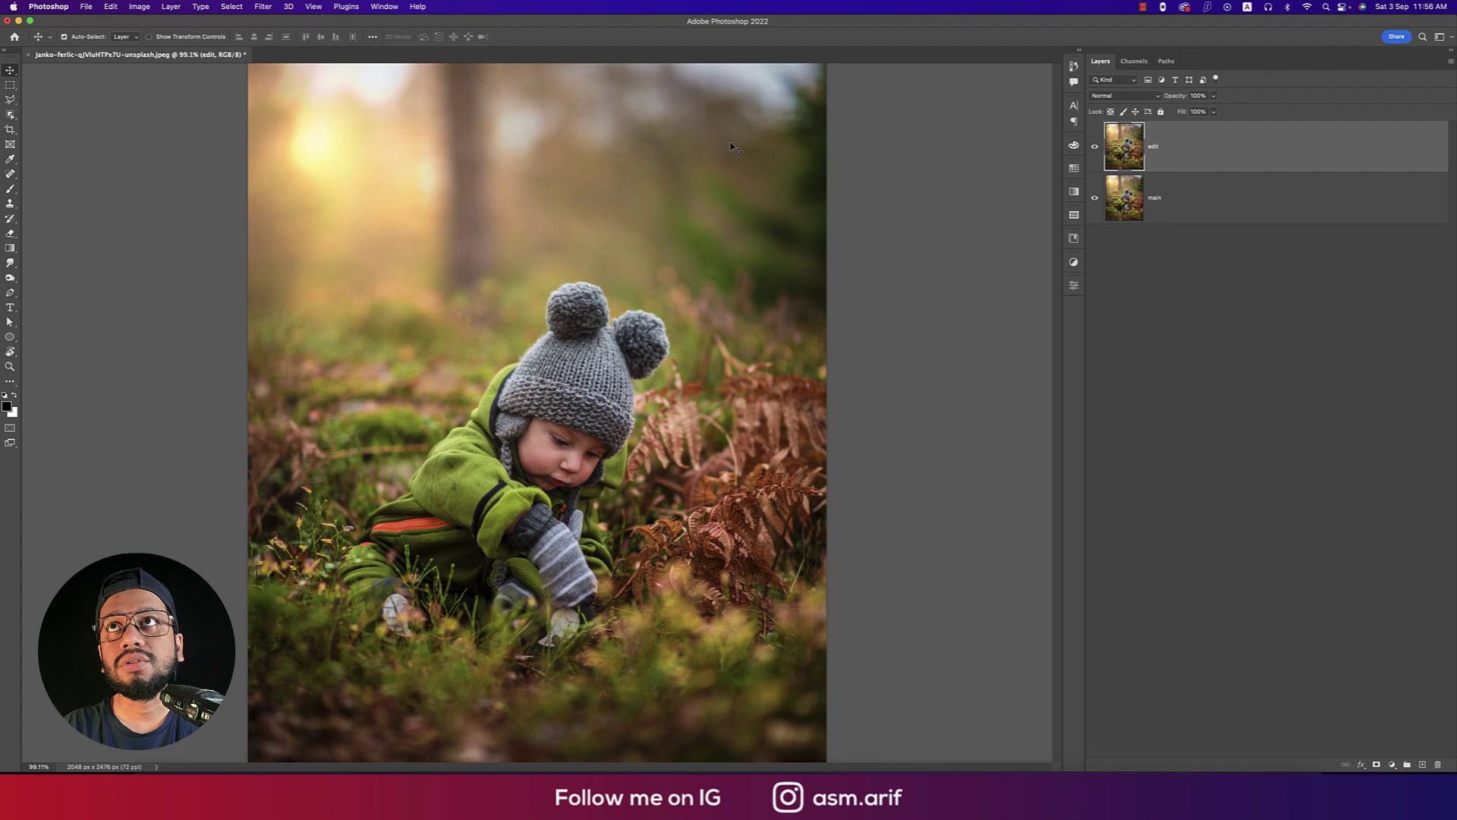
- In the Camera Raw Filter, cool the white balance to Temperature -30, Tint -29
{"action": "left_click", "coordinate": [263, 5]}
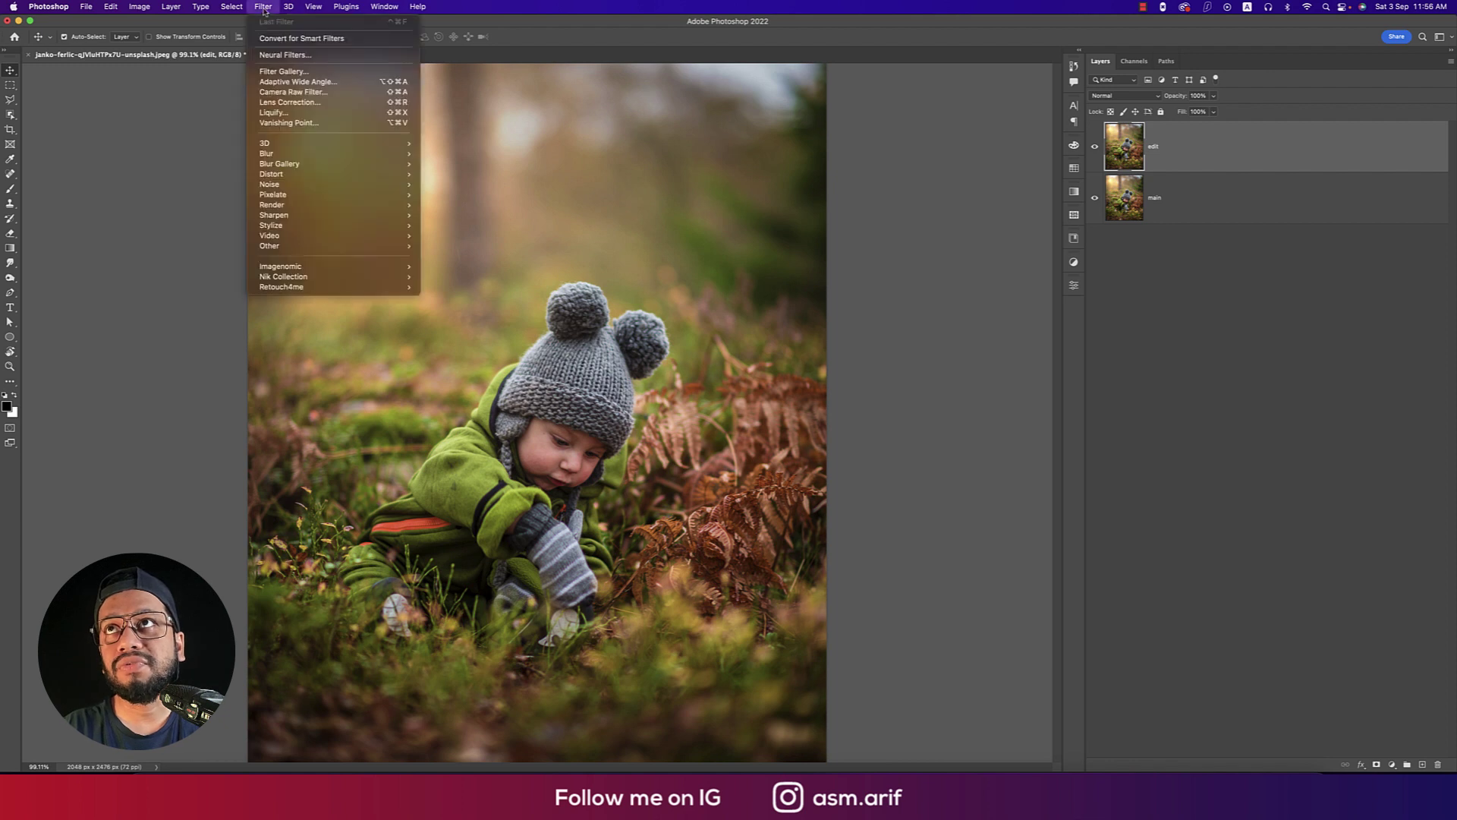
{"action": "left_click", "coordinate": [287, 93]}
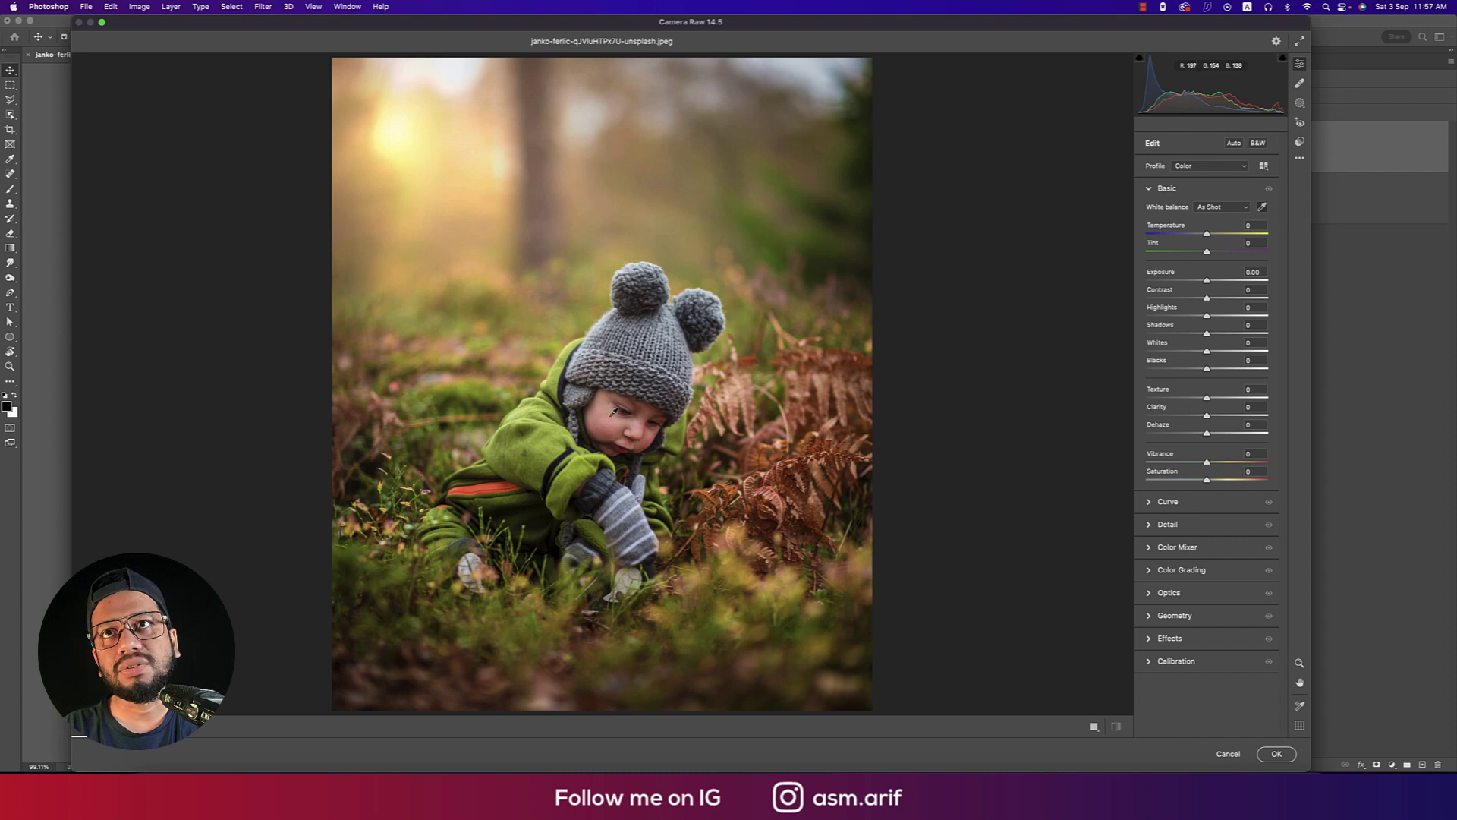
{"action": "left_click", "coordinate": [612, 414]}
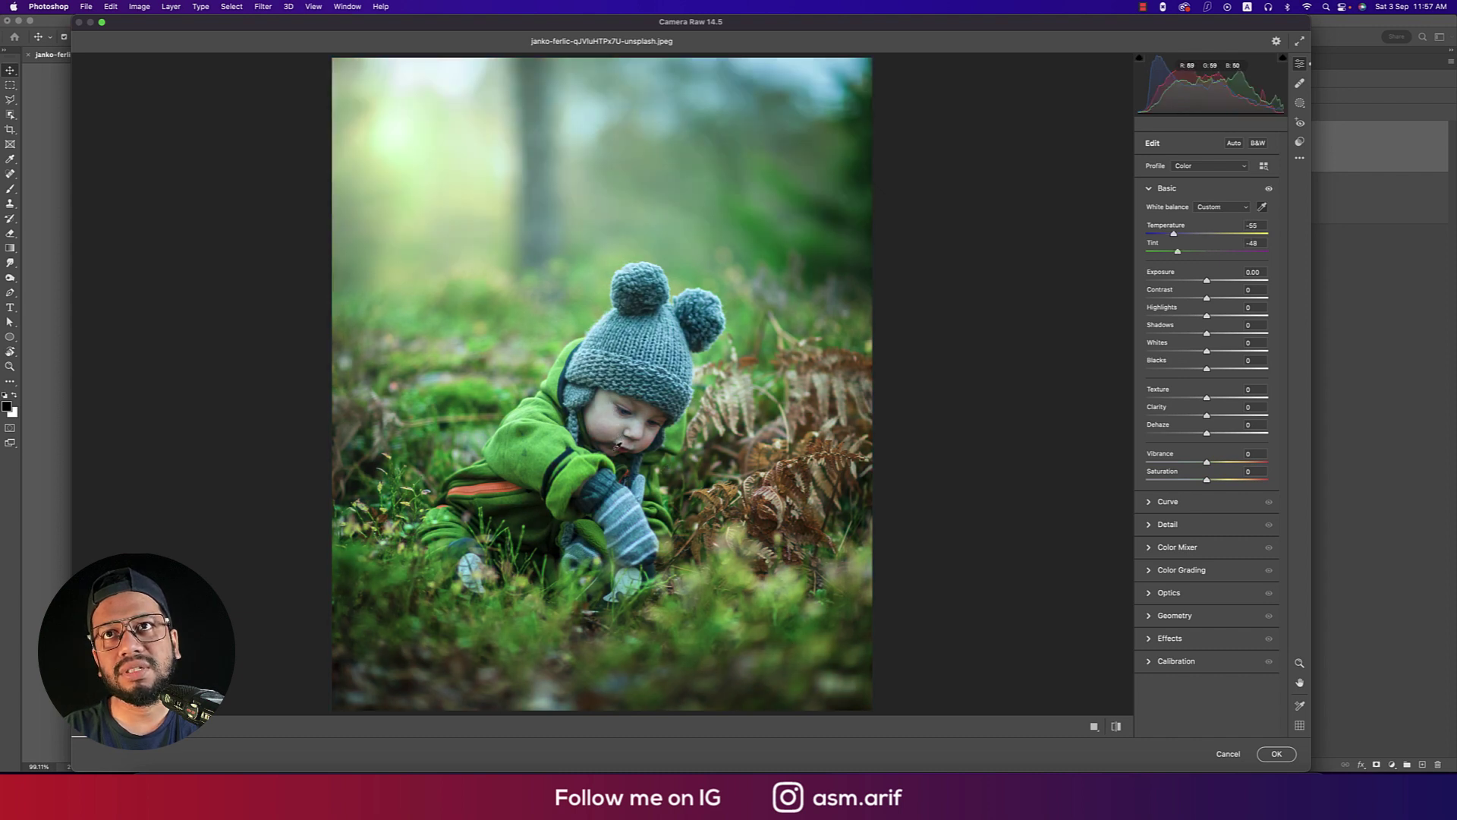
{"action": "left_click", "coordinate": [630, 407]}
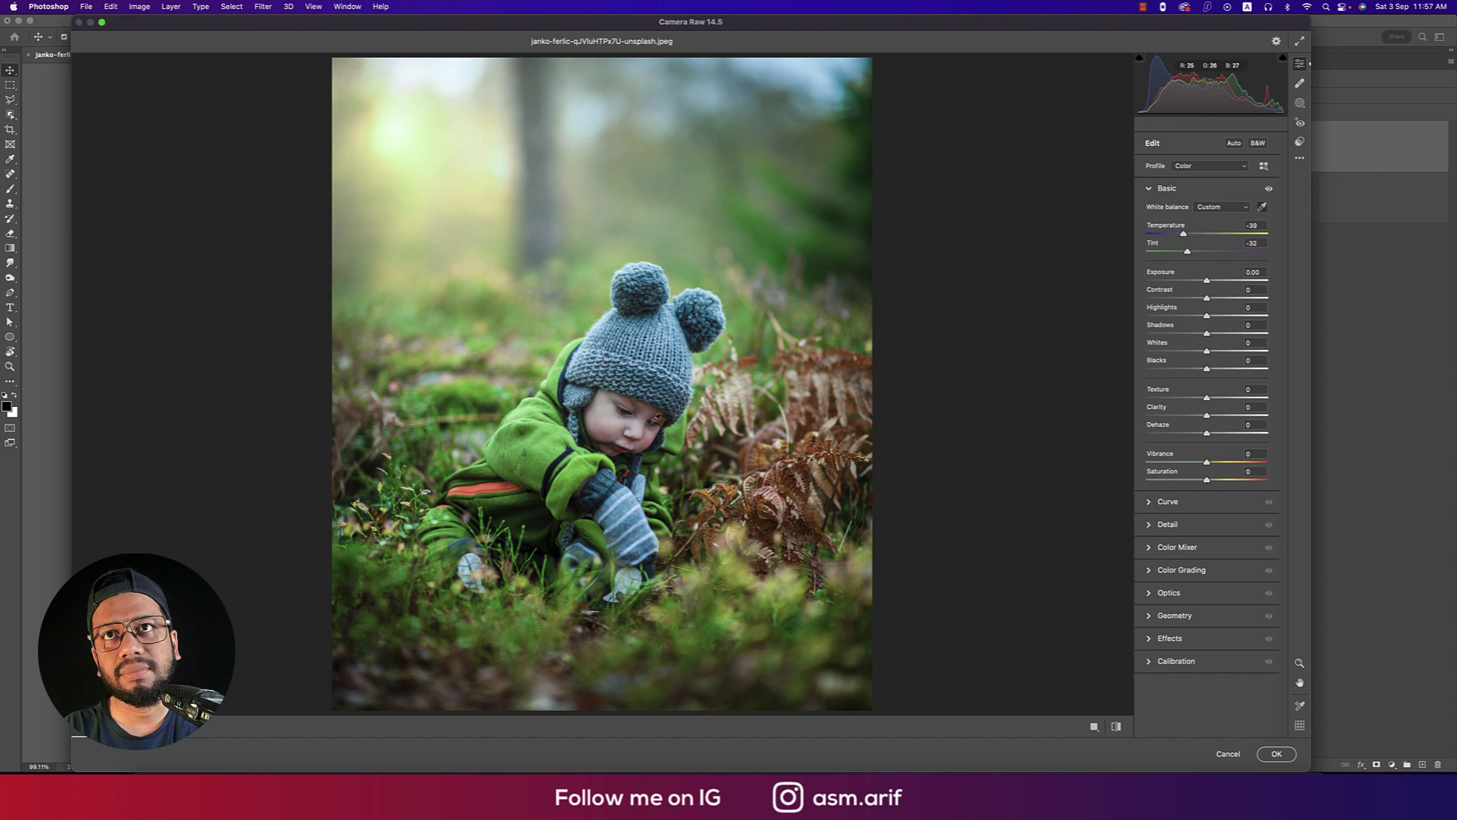
{"action": "left_click", "coordinate": [620, 409]}
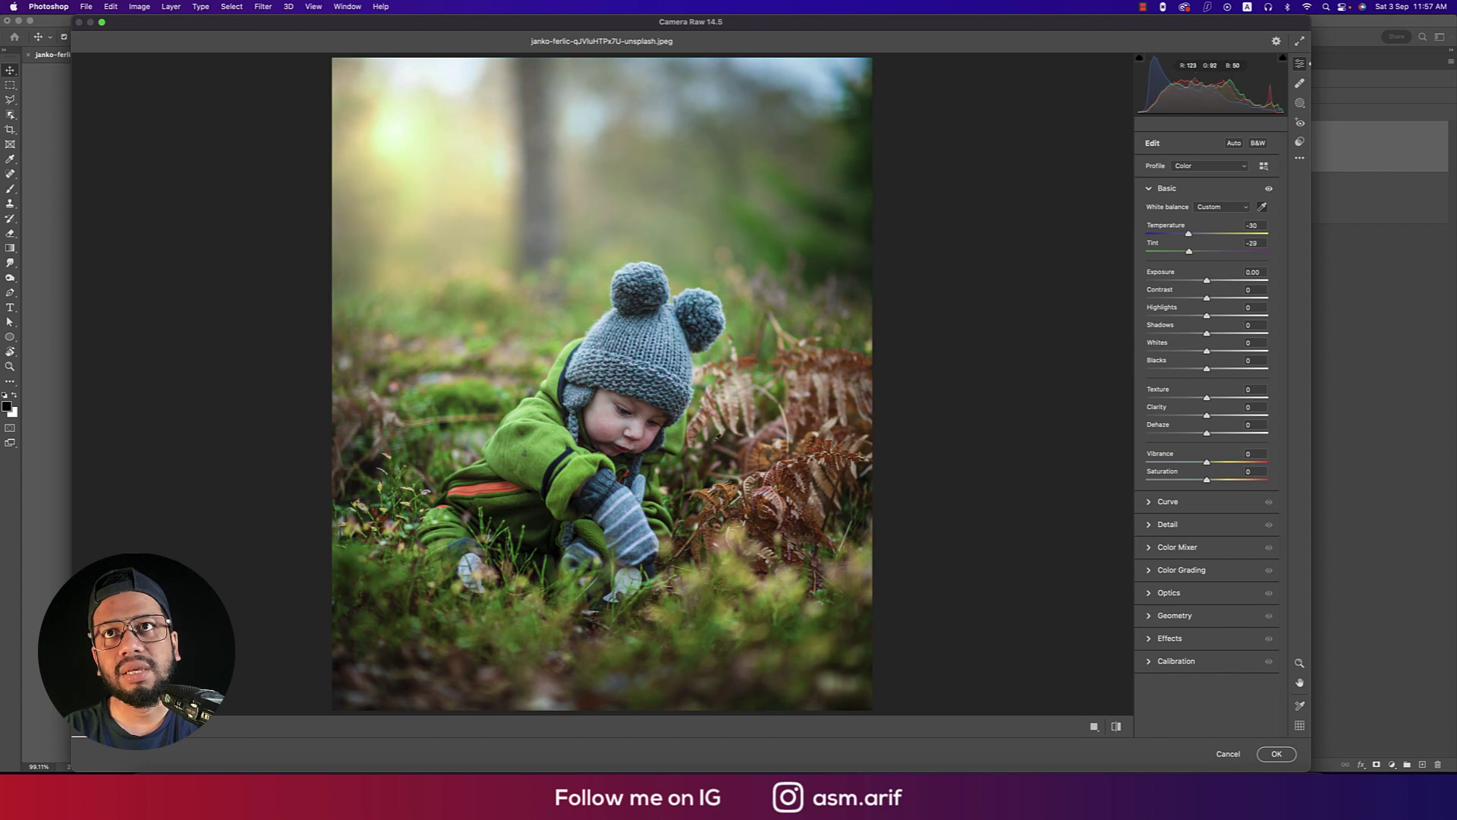
{"action": "left_click", "coordinate": [1117, 725]}
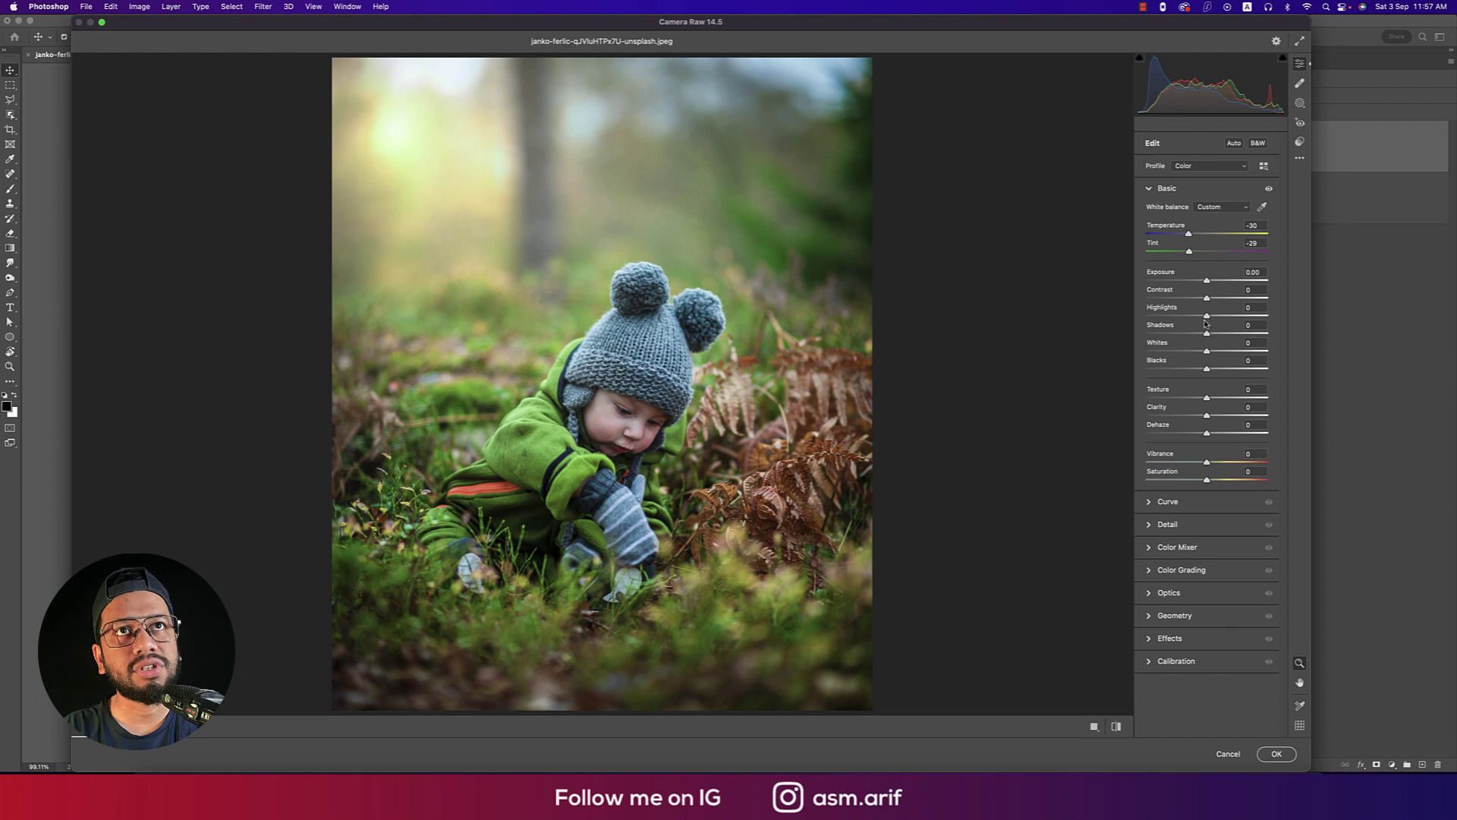
- Set Highlights -54, Contrast +14, Exposure -0.20 and Vibrance -8
{"action": "left_click_drag", "start_coordinate": [1205, 316], "coordinate": [1174, 316]}
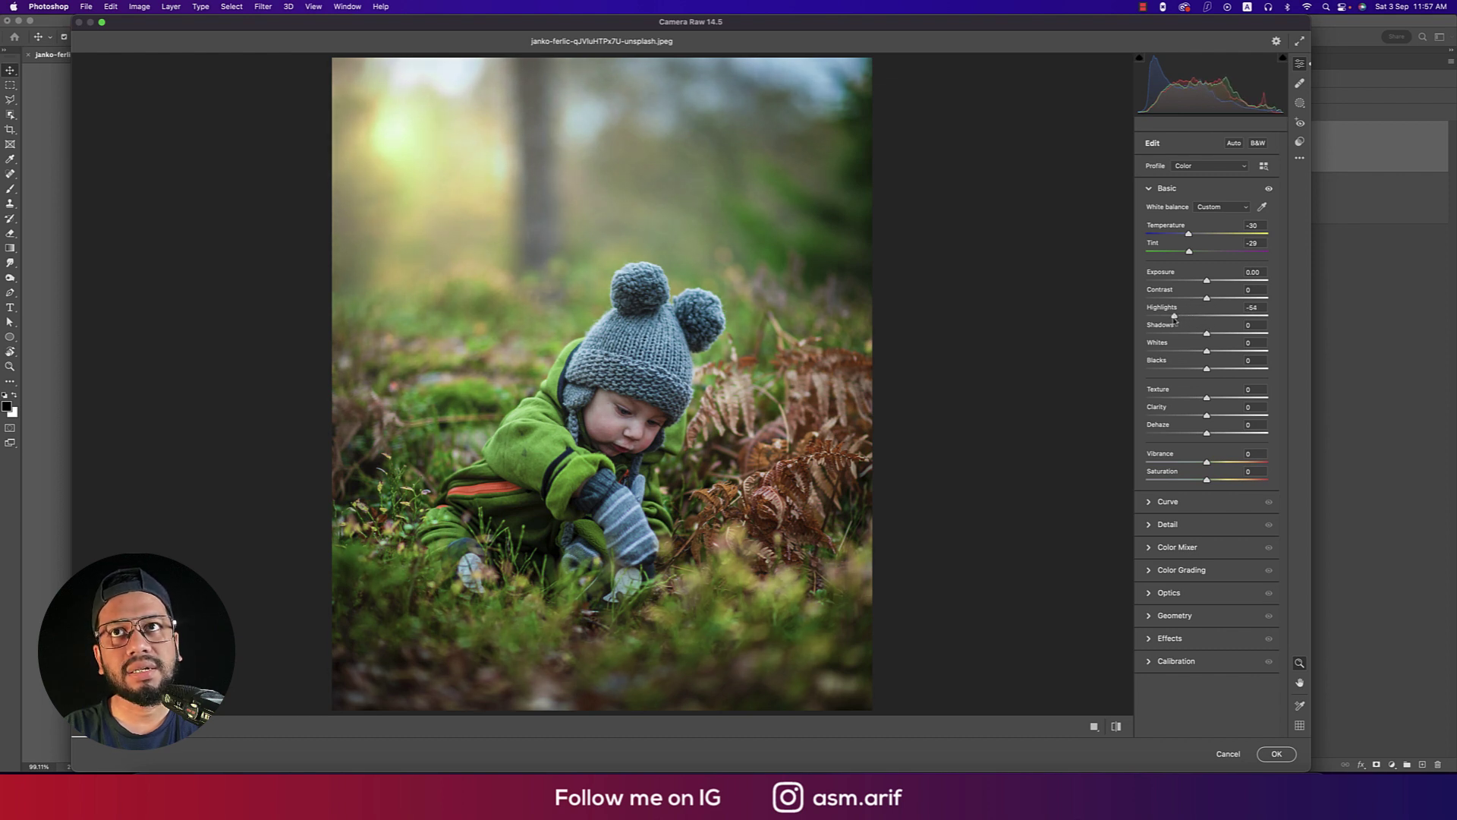
{"action": "left_click_drag", "start_coordinate": [1206, 299], "coordinate": [1213, 302]}
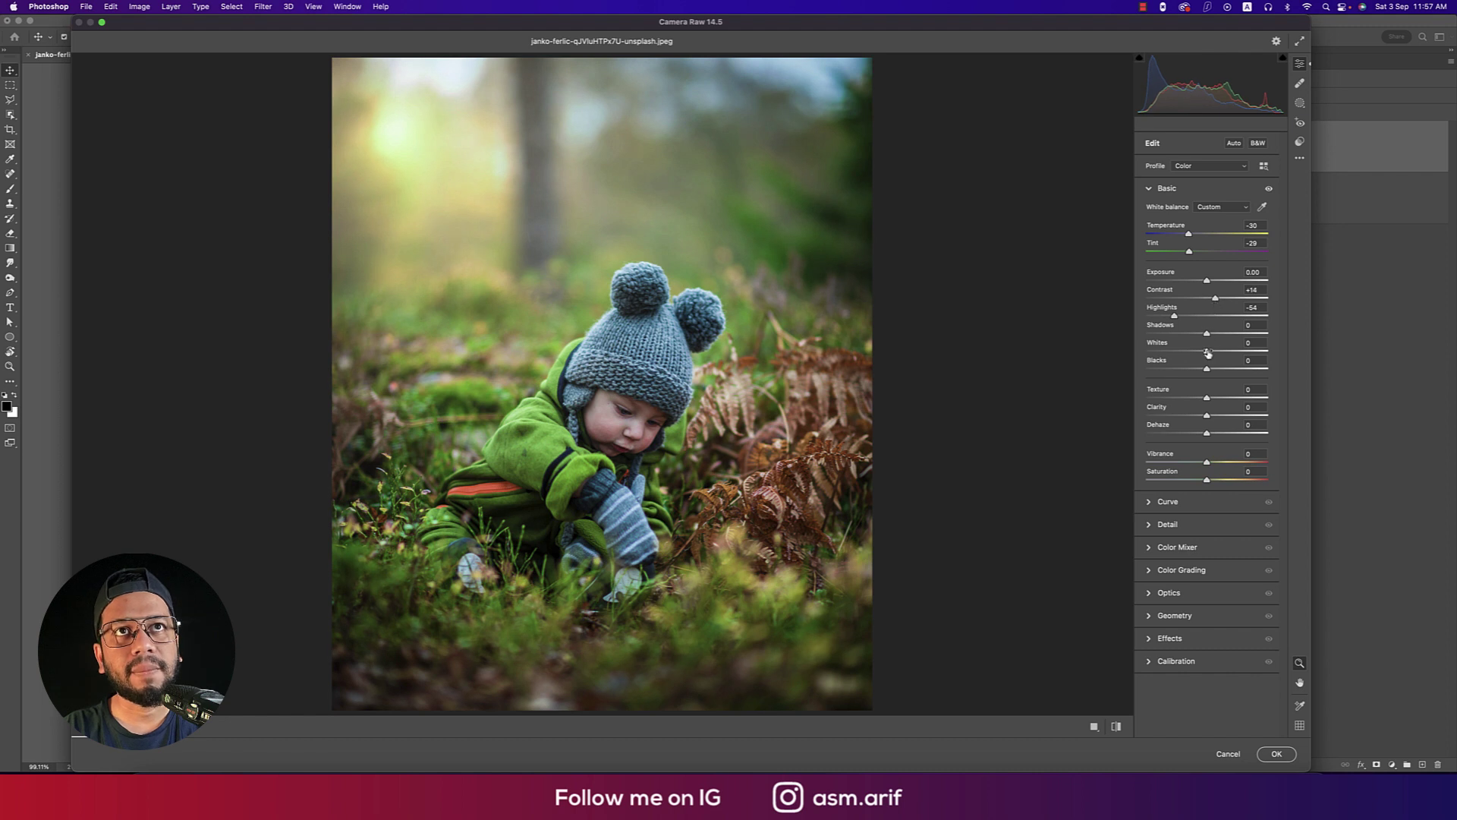
{"action": "left_click_drag", "start_coordinate": [1207, 281], "coordinate": [1203, 282]}
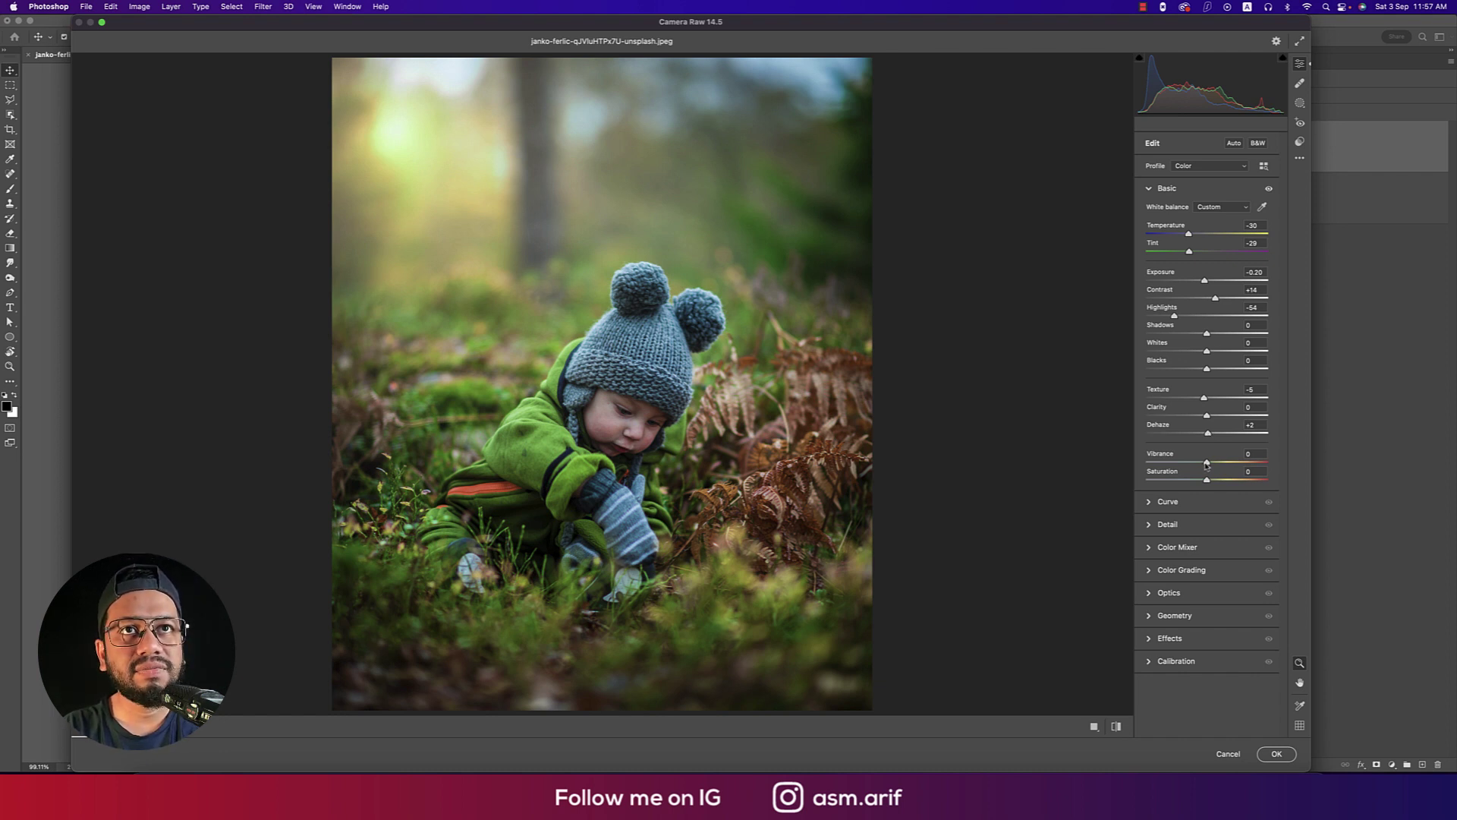
{"action": "left_click_drag", "start_coordinate": [1206, 464], "coordinate": [1200, 465]}
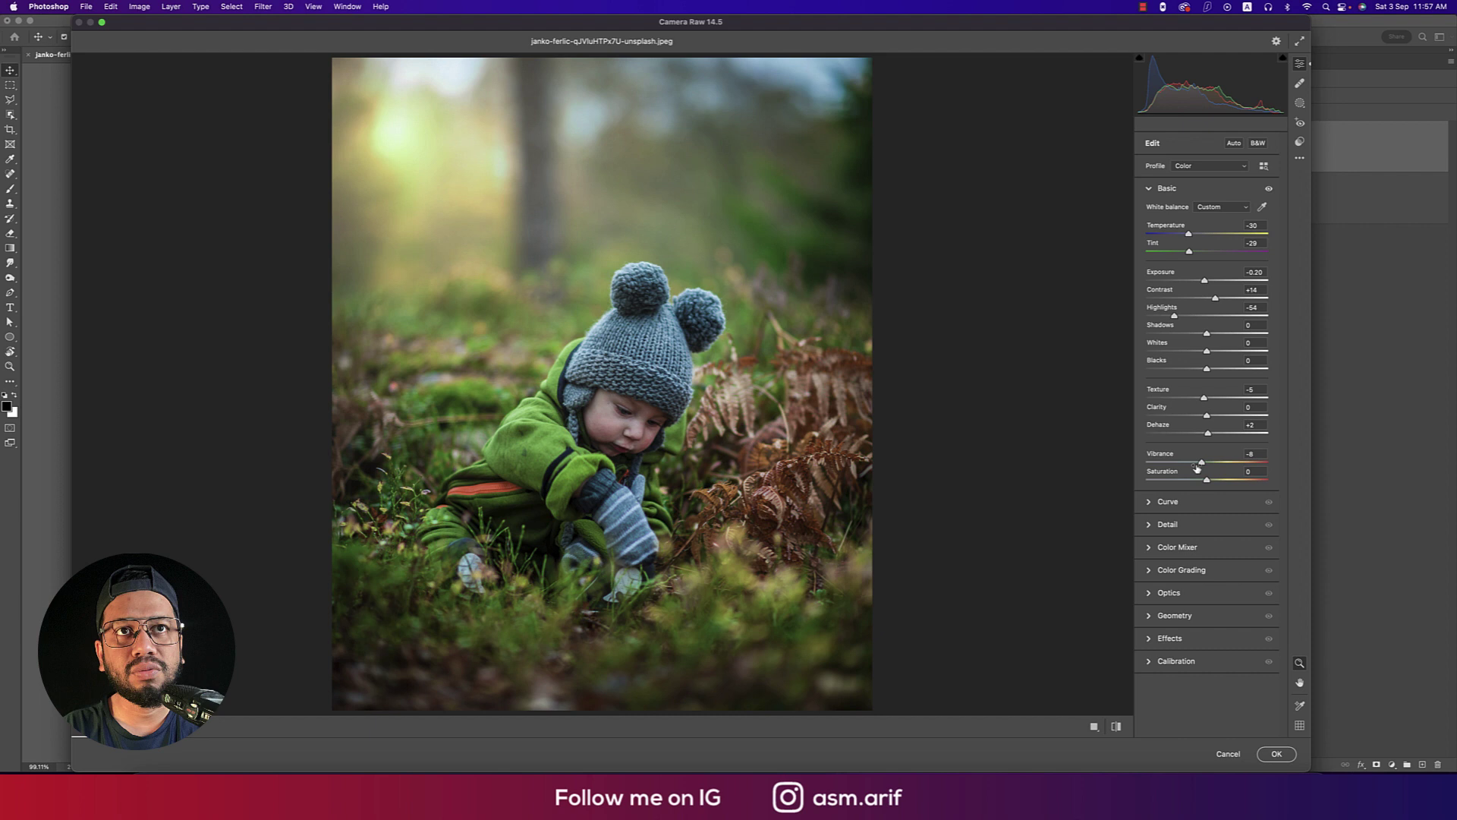
- In the Color Mixer's HSL saturation controls, drop Greens to about -86
{"action": "left_click", "coordinate": [1149, 548]}
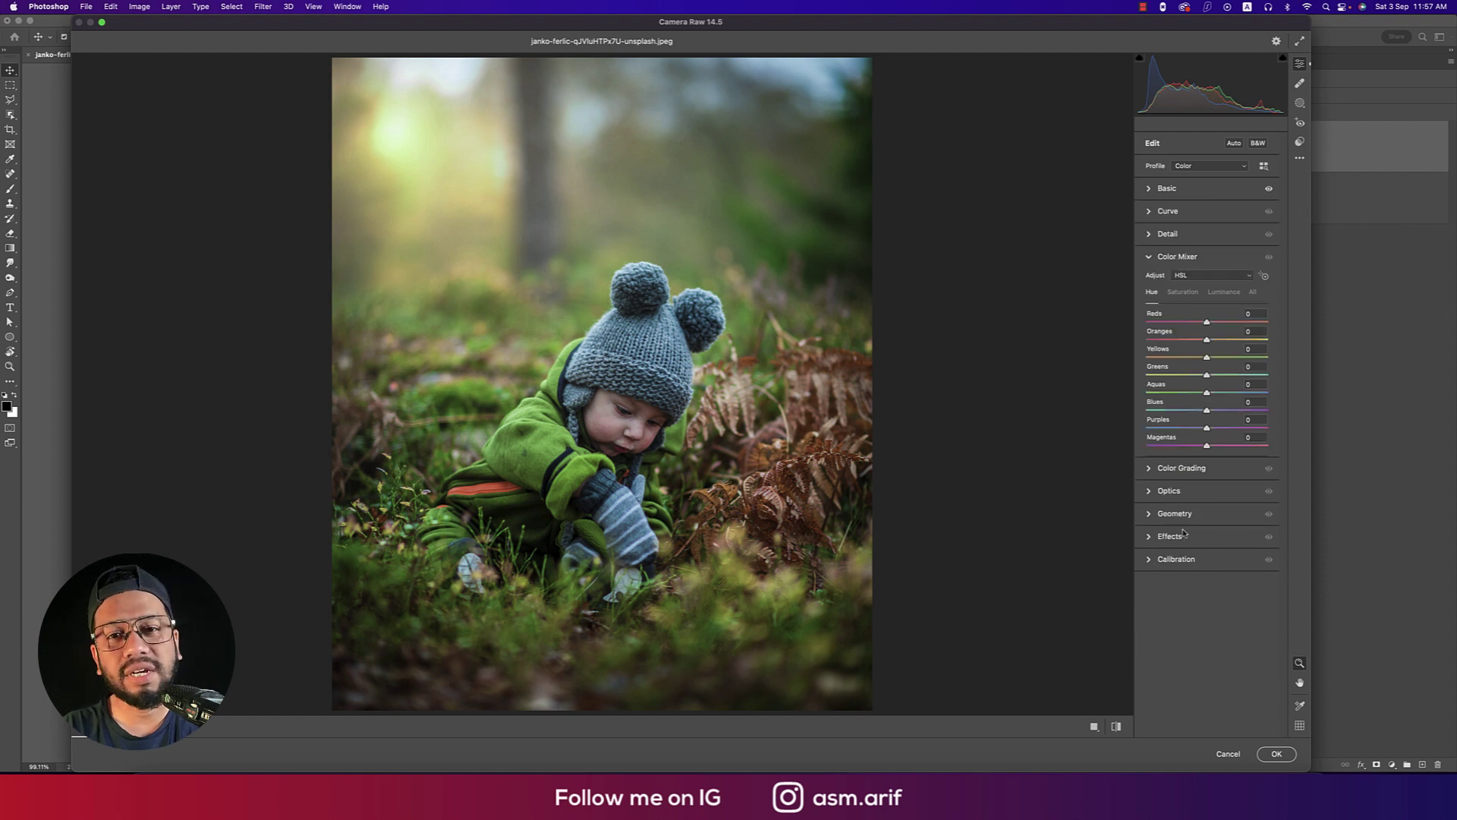
{"action": "left_click", "coordinate": [1184, 292]}
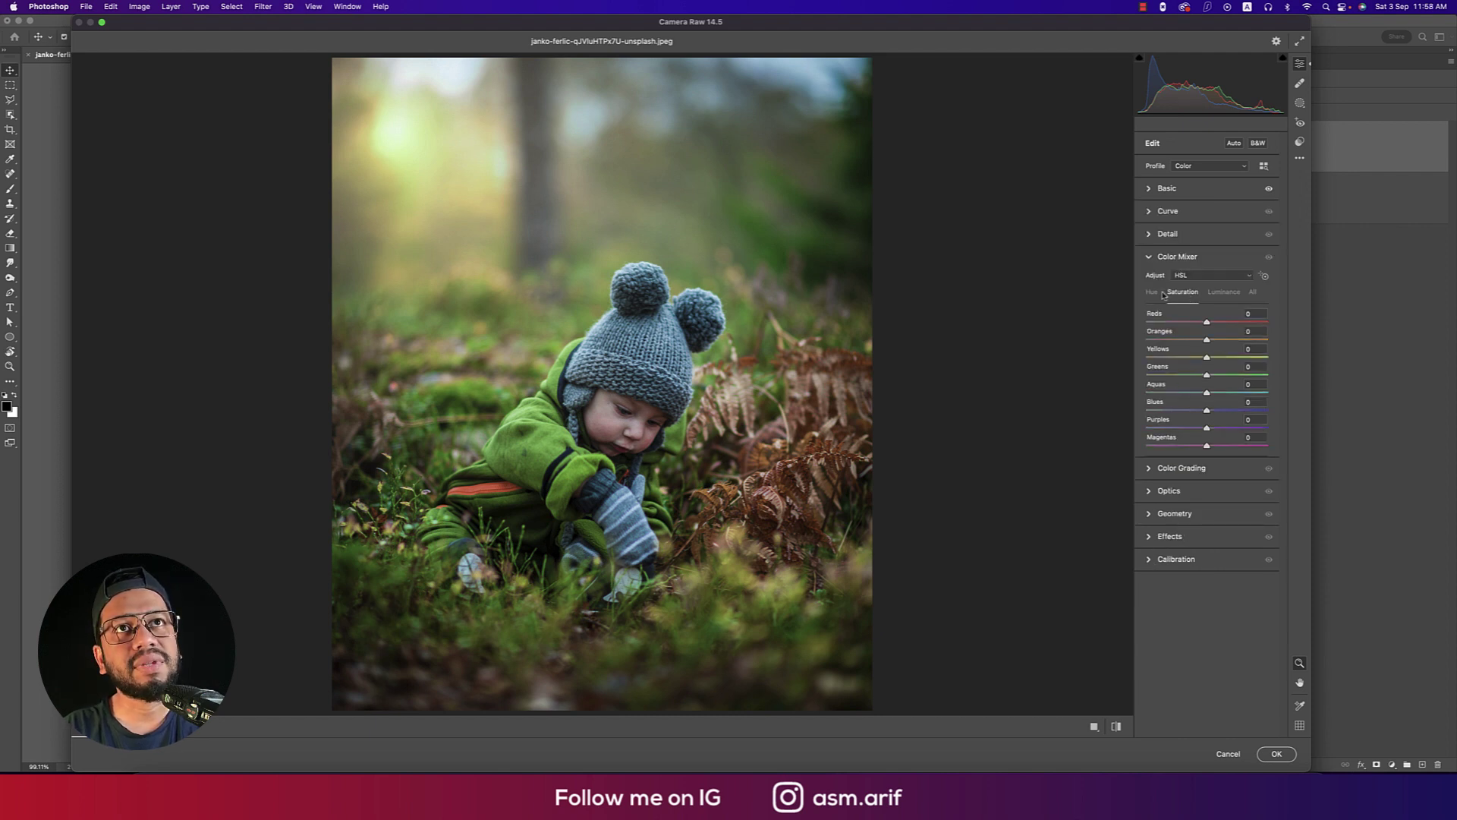
{"action": "left_click", "coordinate": [1152, 291]}
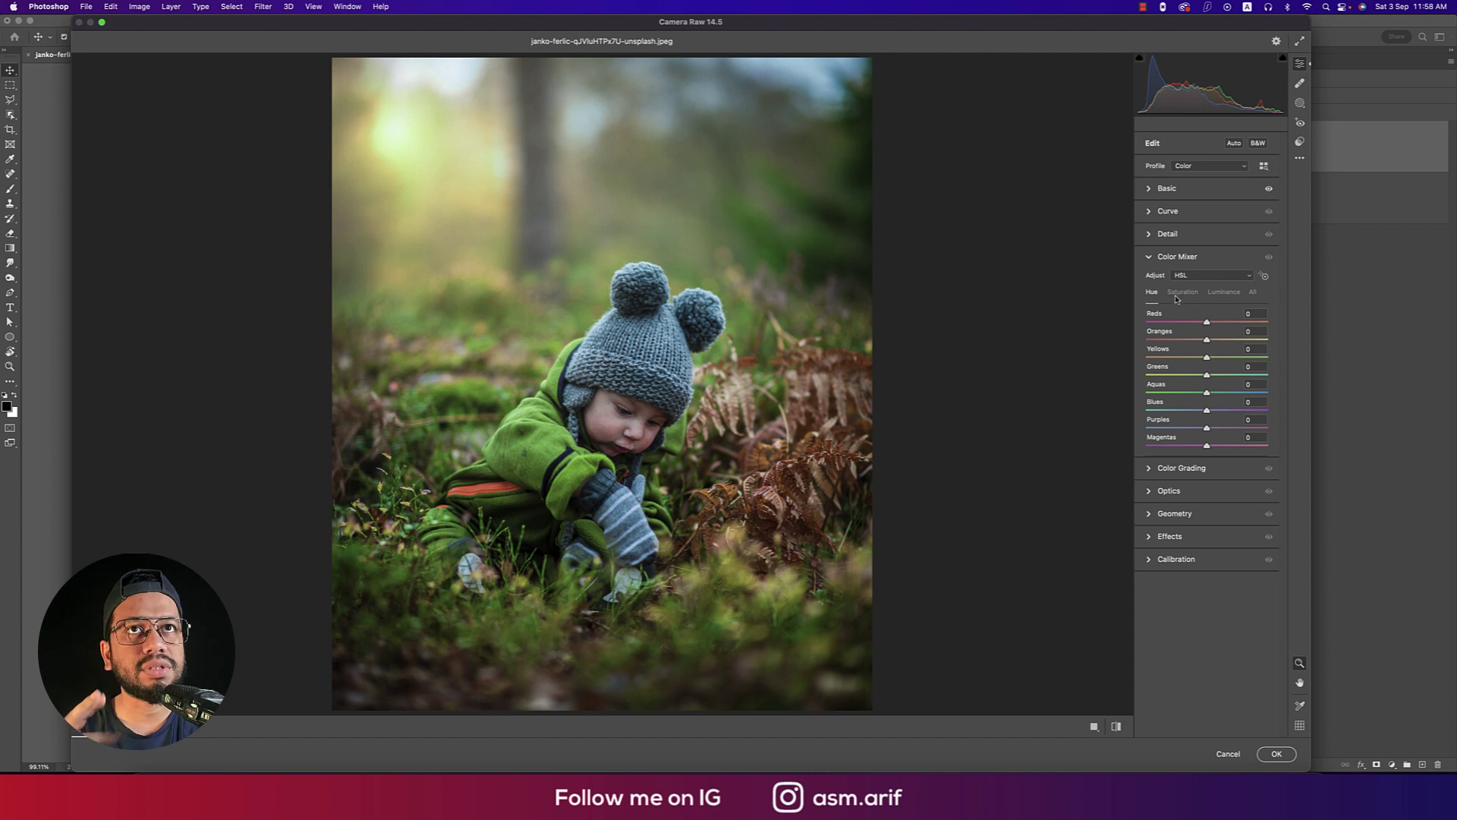
{"action": "left_click", "coordinate": [1224, 293]}
{"action": "left_click", "coordinate": [1152, 293]}
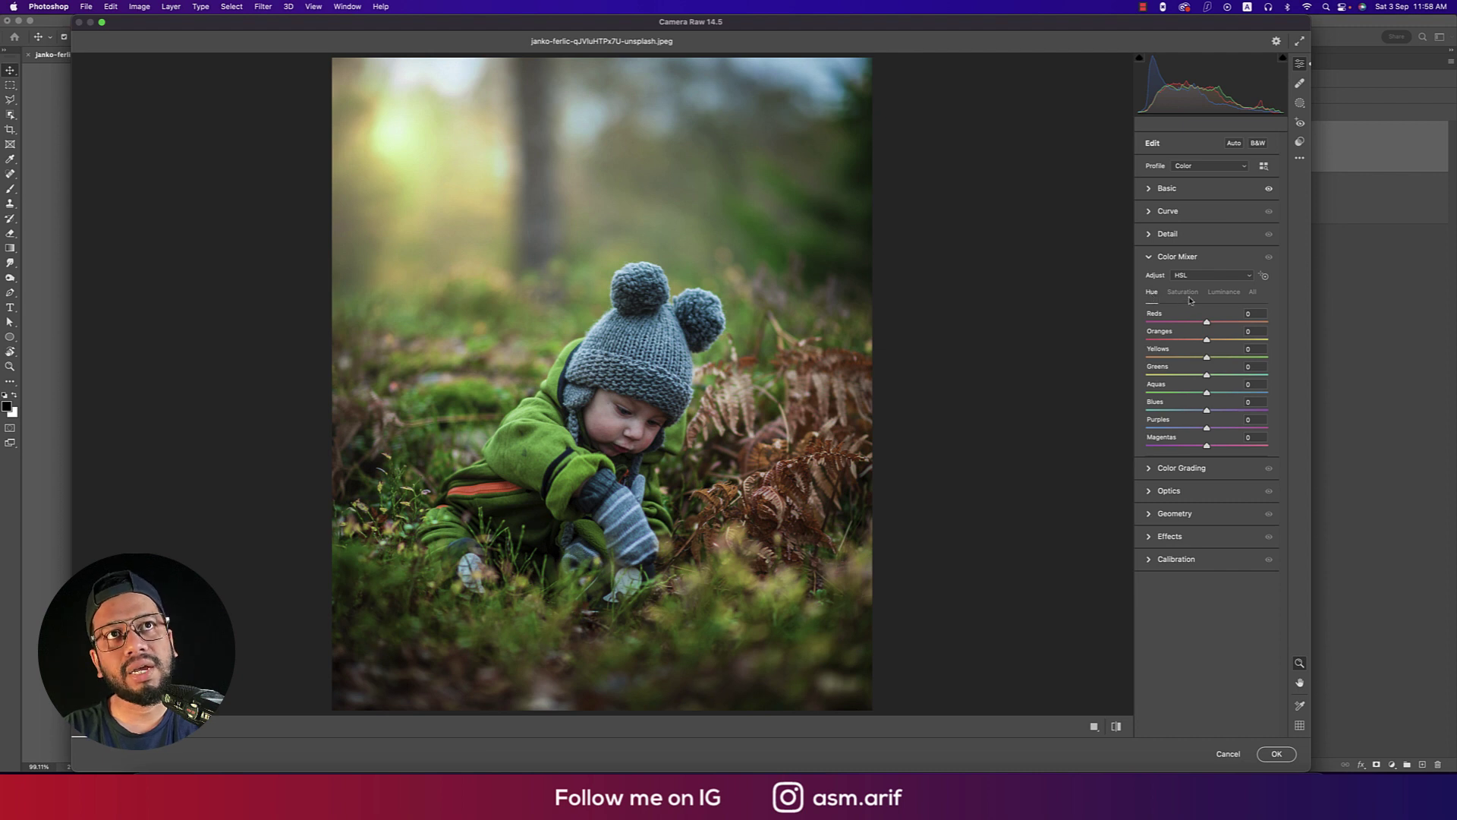
{"action": "left_click", "coordinate": [1186, 293]}
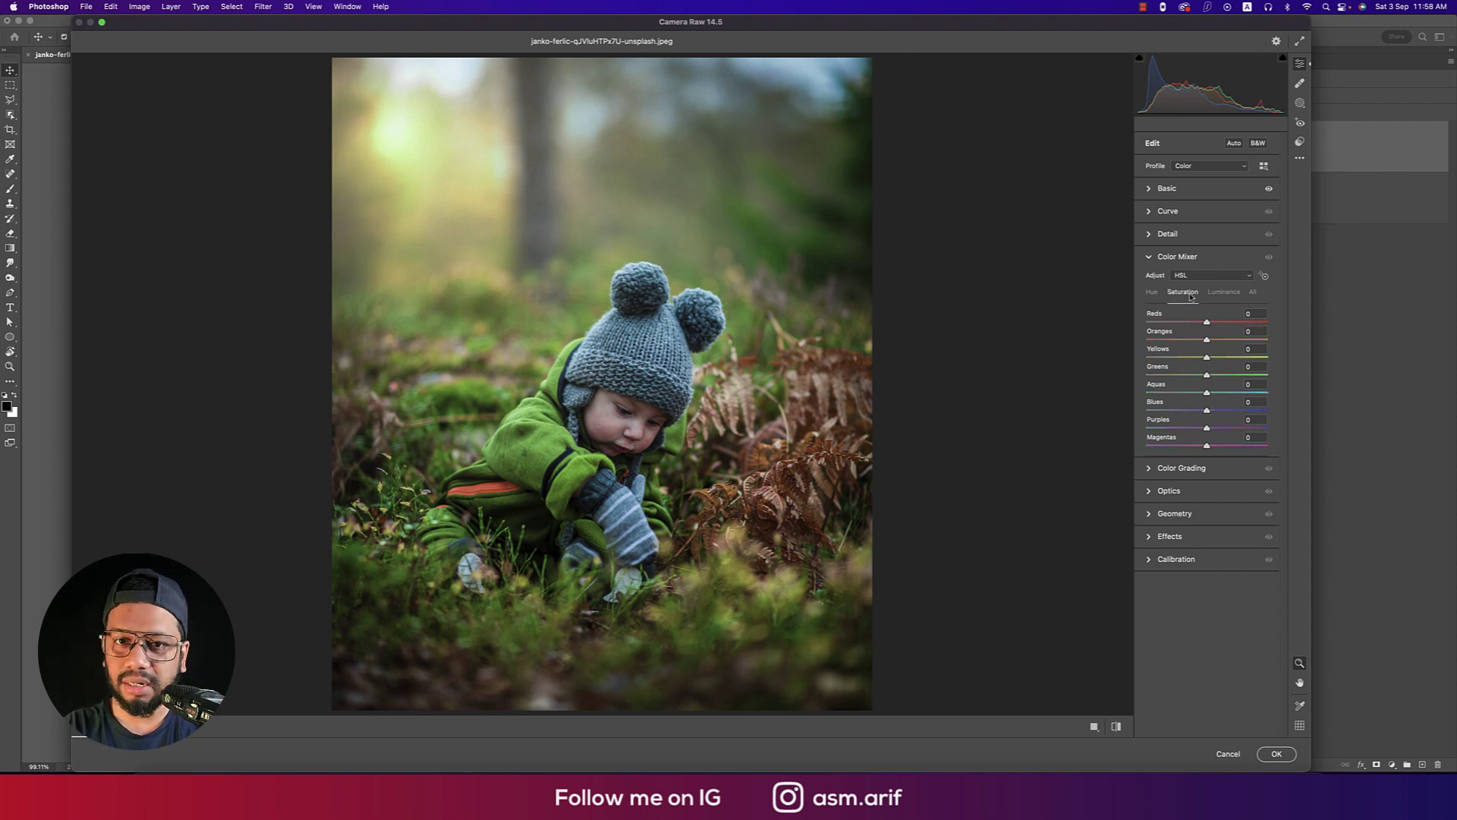
{"action": "left_click", "coordinate": [1223, 293]}
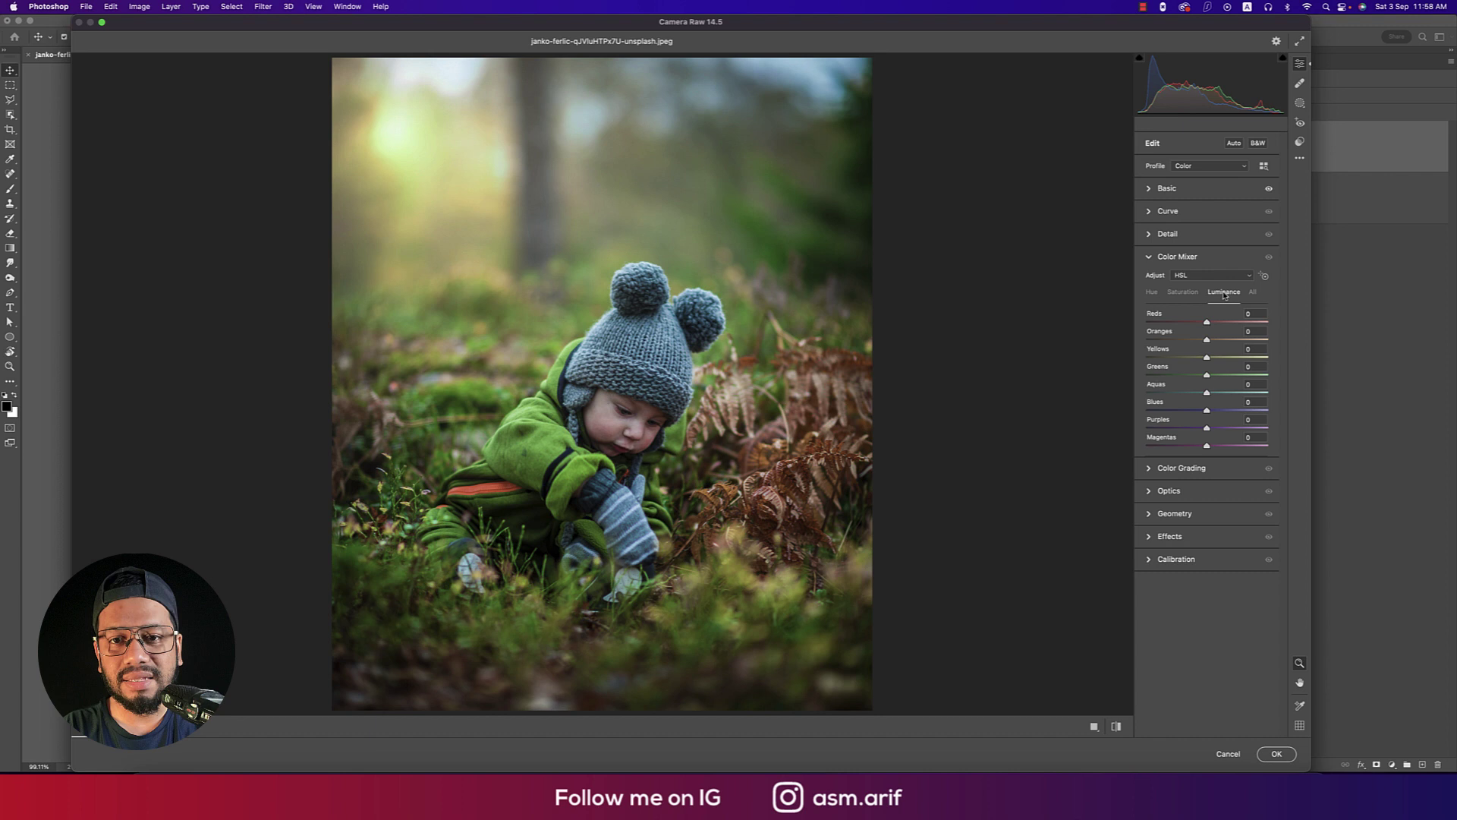
{"action": "left_click", "coordinate": [1152, 293]}
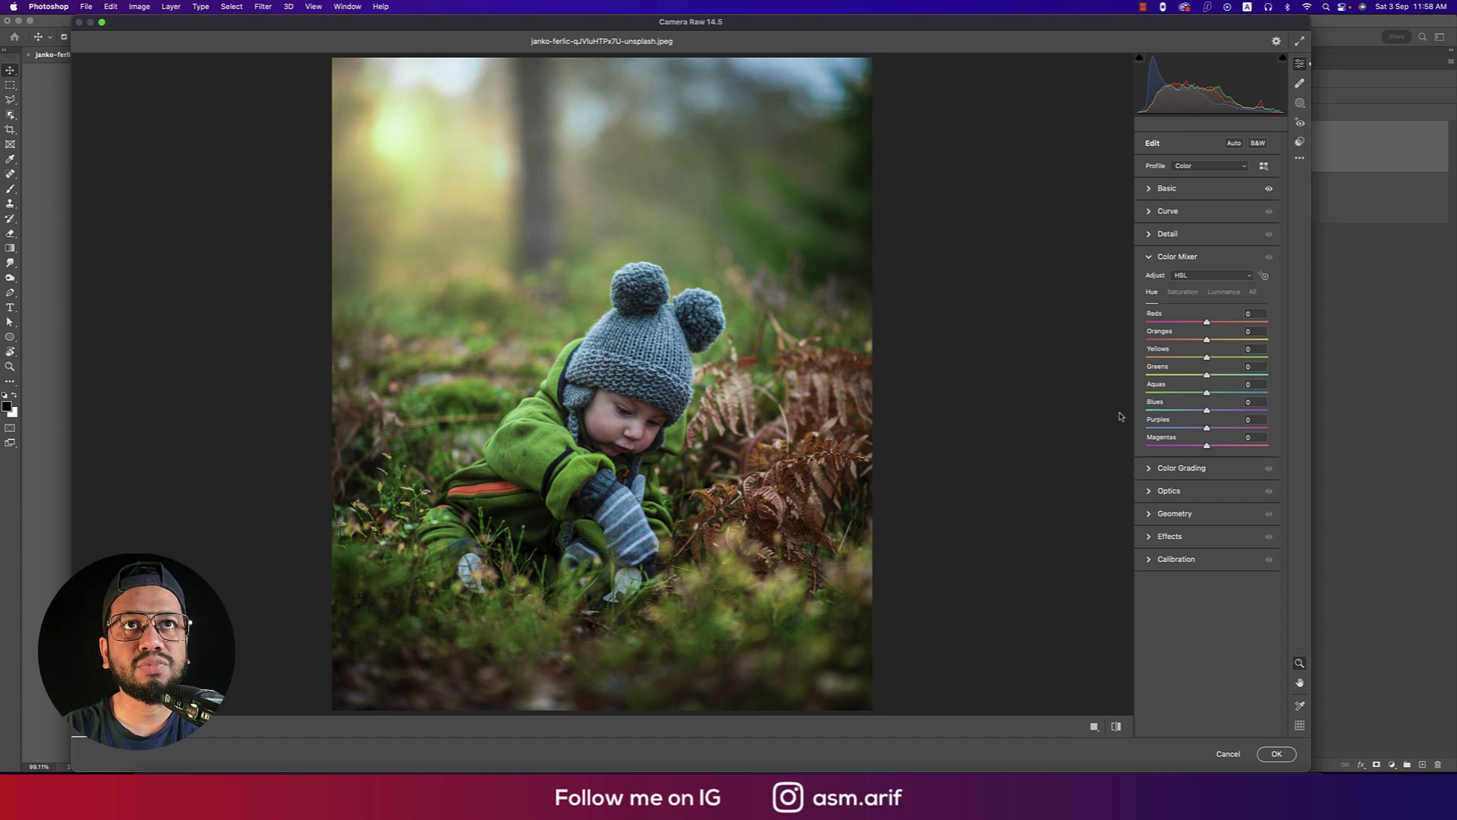
{"action": "left_click", "coordinate": [1183, 291]}
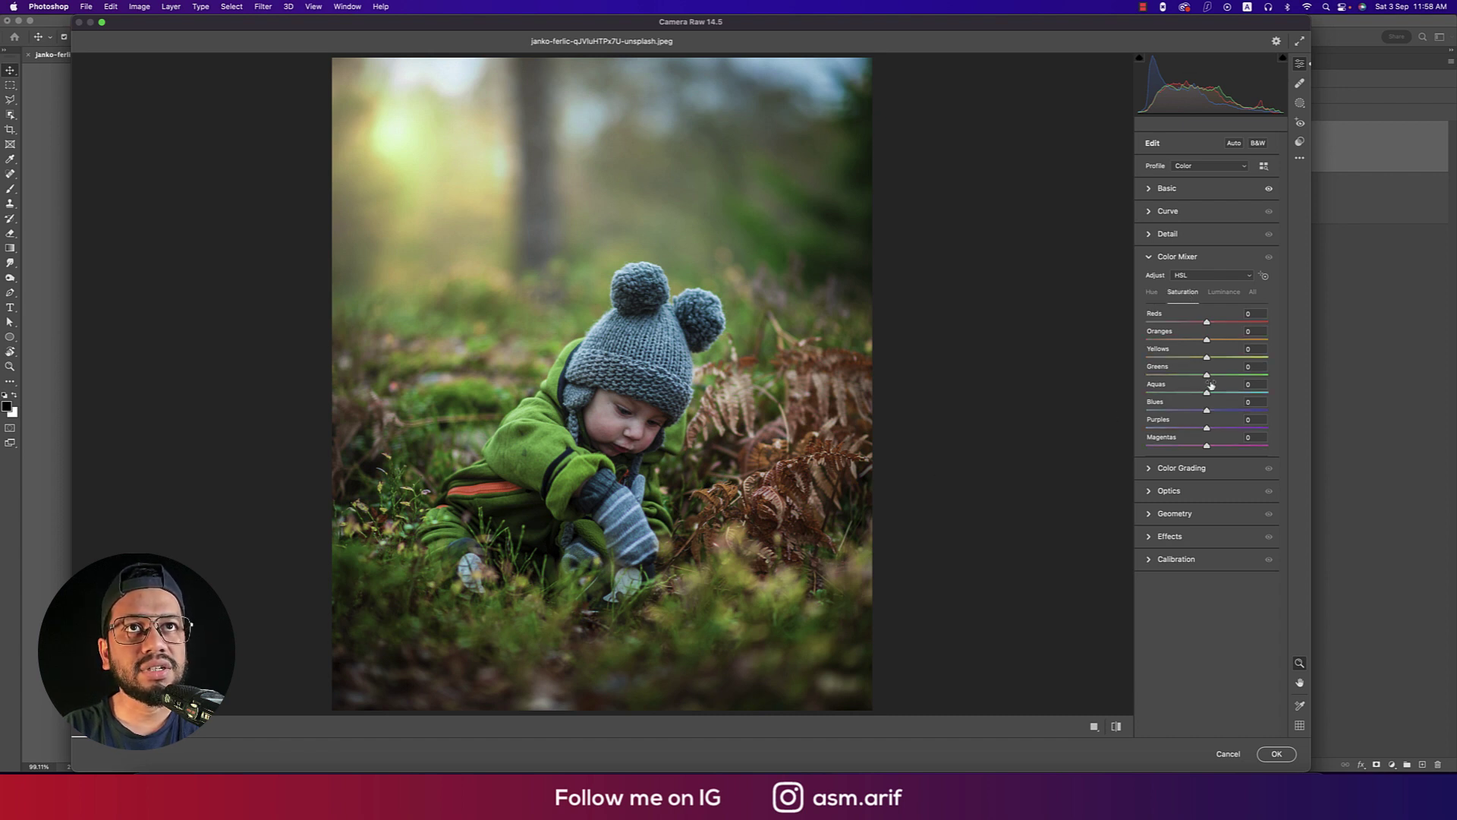
{"action": "left_click_drag", "start_coordinate": [1208, 377], "coordinate": [1153, 377]}
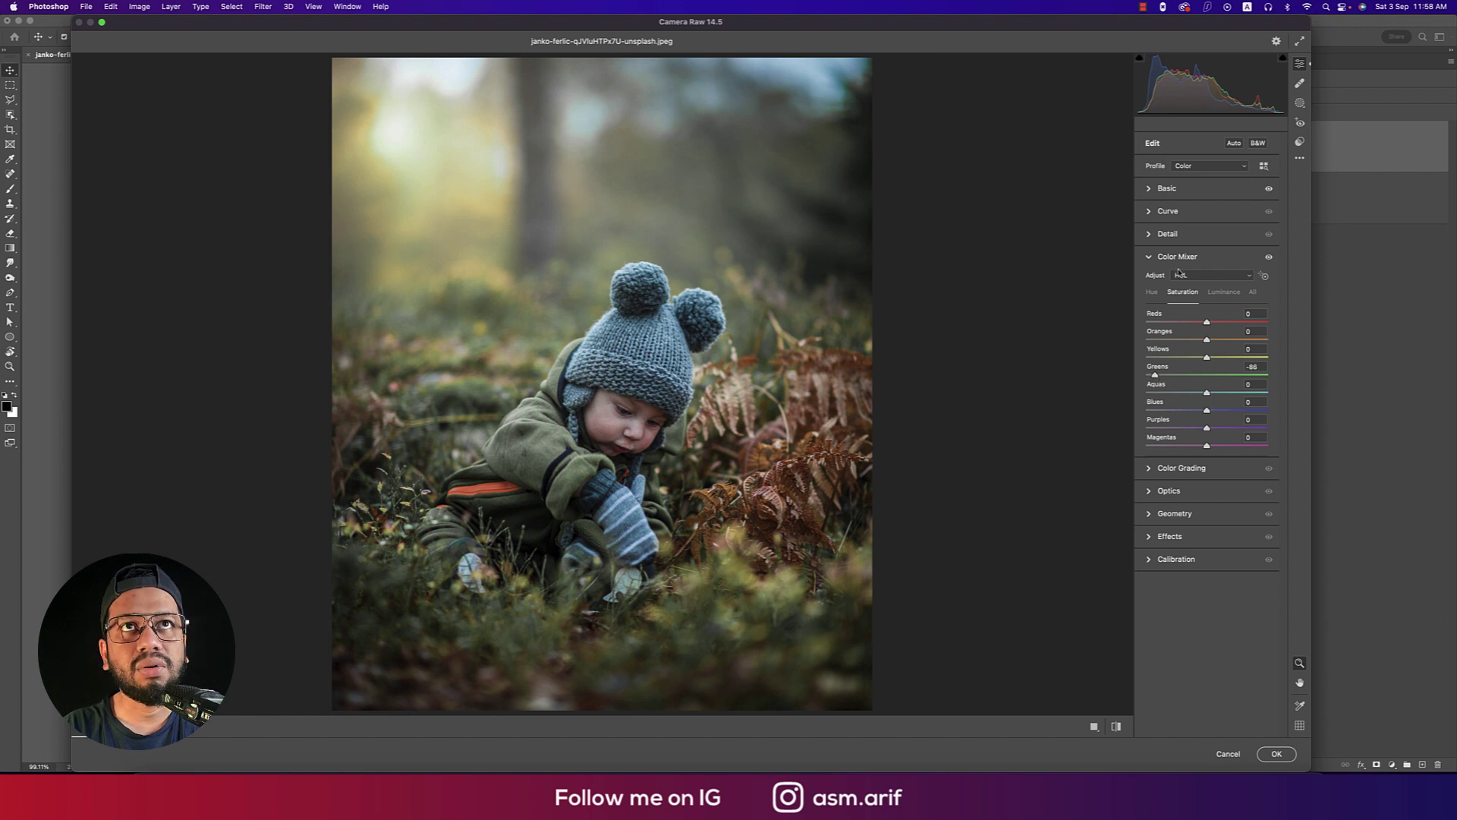
{"action": "left_click", "coordinate": [1153, 191]}
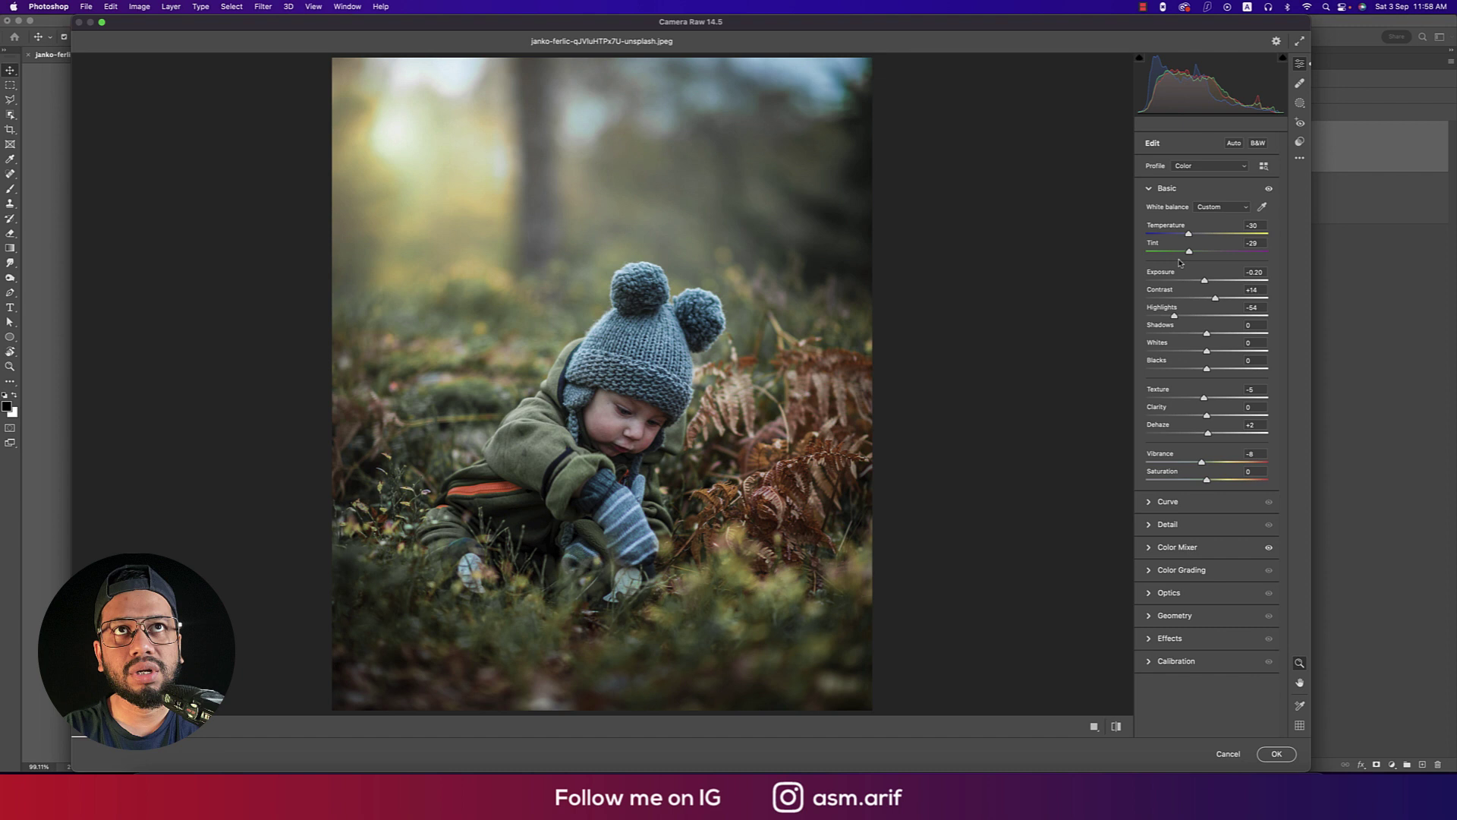
- Cool the temperature slightly, nudge the tint, and compare before and after
{"action": "left_click_drag", "start_coordinate": [1188, 235], "coordinate": [1186, 236]}
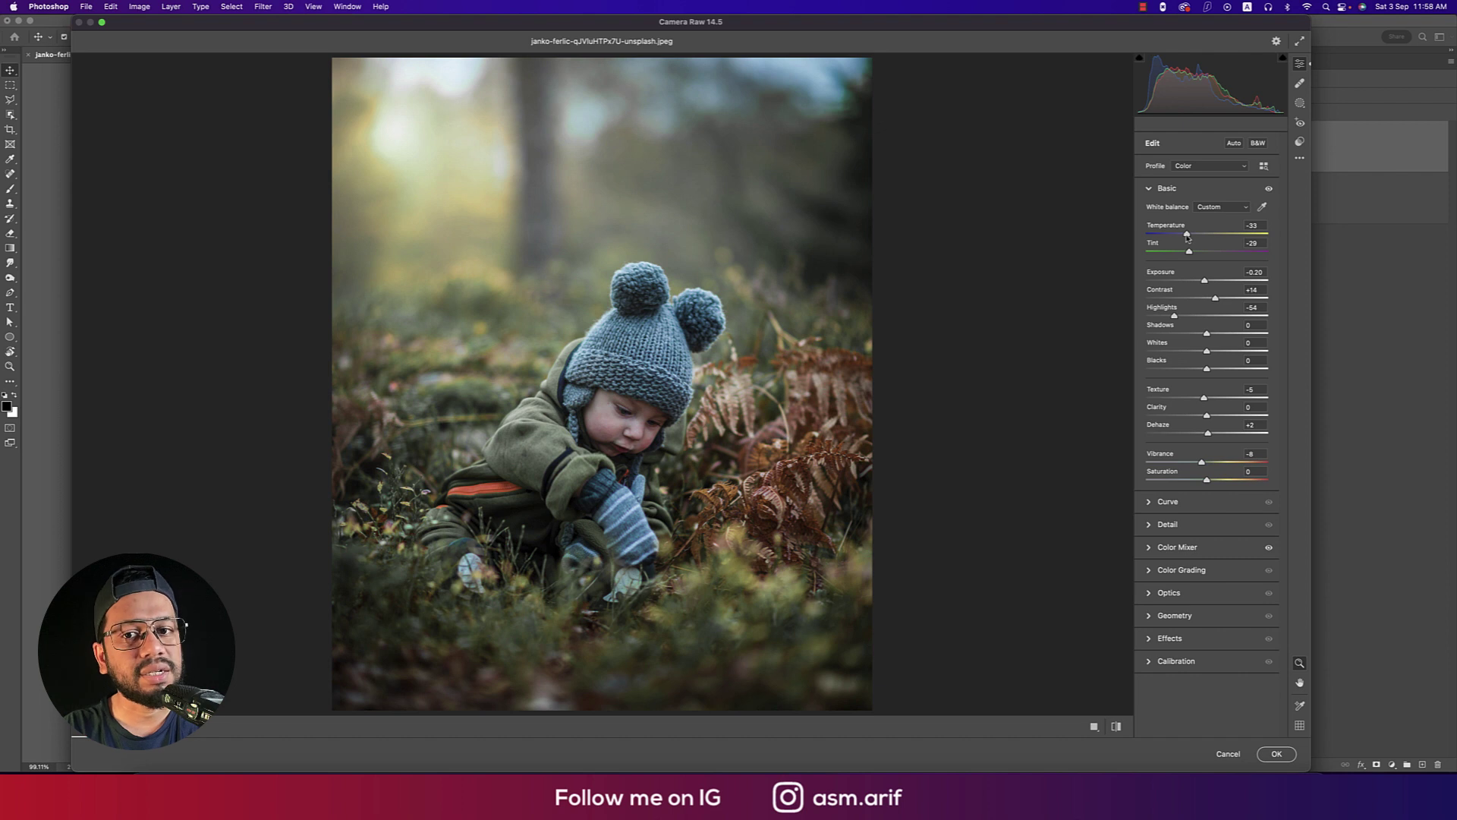
{"action": "left_click", "coordinate": [1250, 242]}
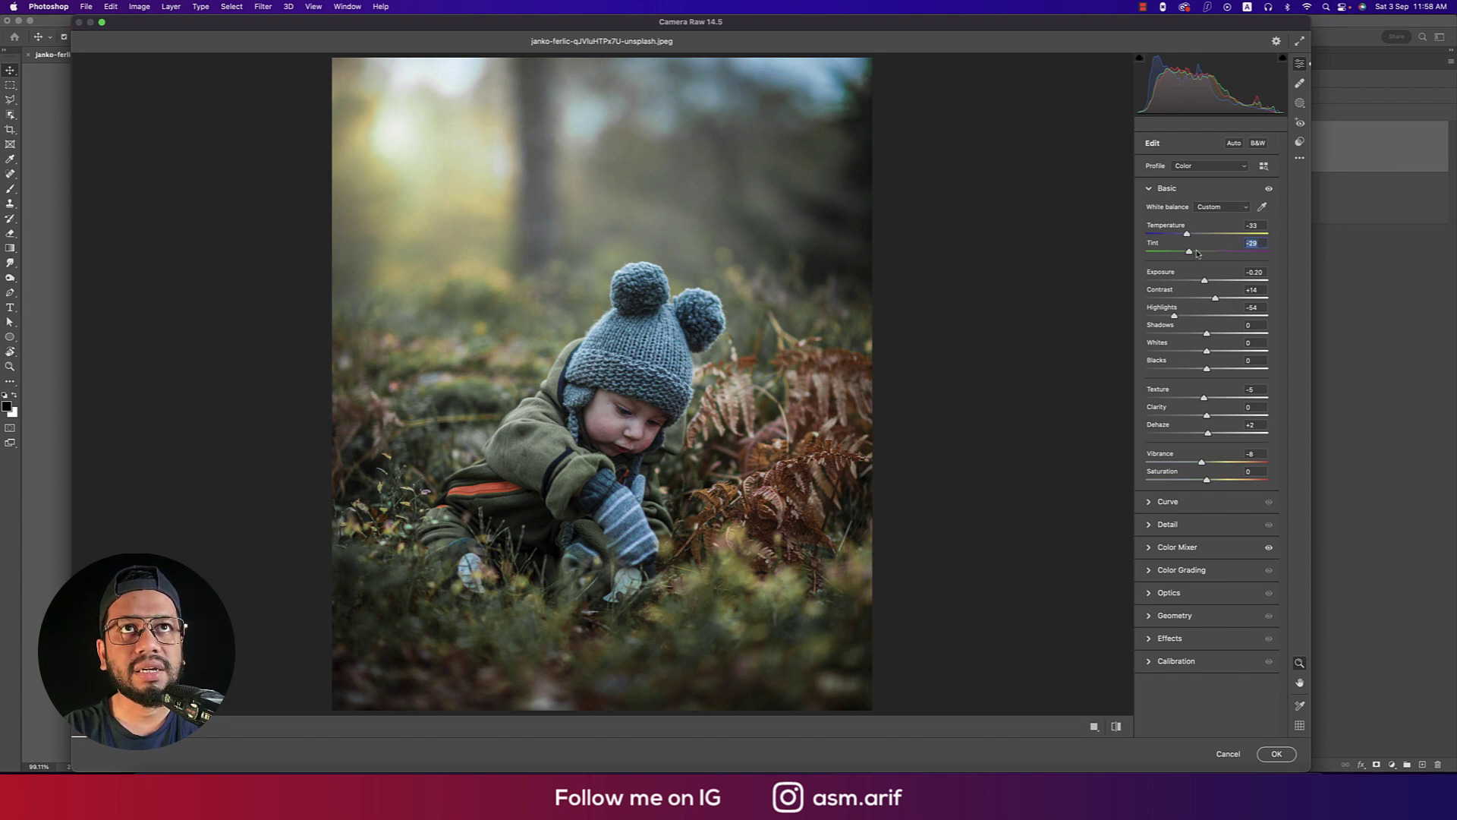
{"action": "mouse_move", "coordinate": [1197, 253]}
{"action": "left_mouse_down"}
{"action": "mouse_move", "coordinate": [1209, 253]}
{"action": "mouse_move", "coordinate": [1192, 254]}
{"action": "left_mouse_up"}
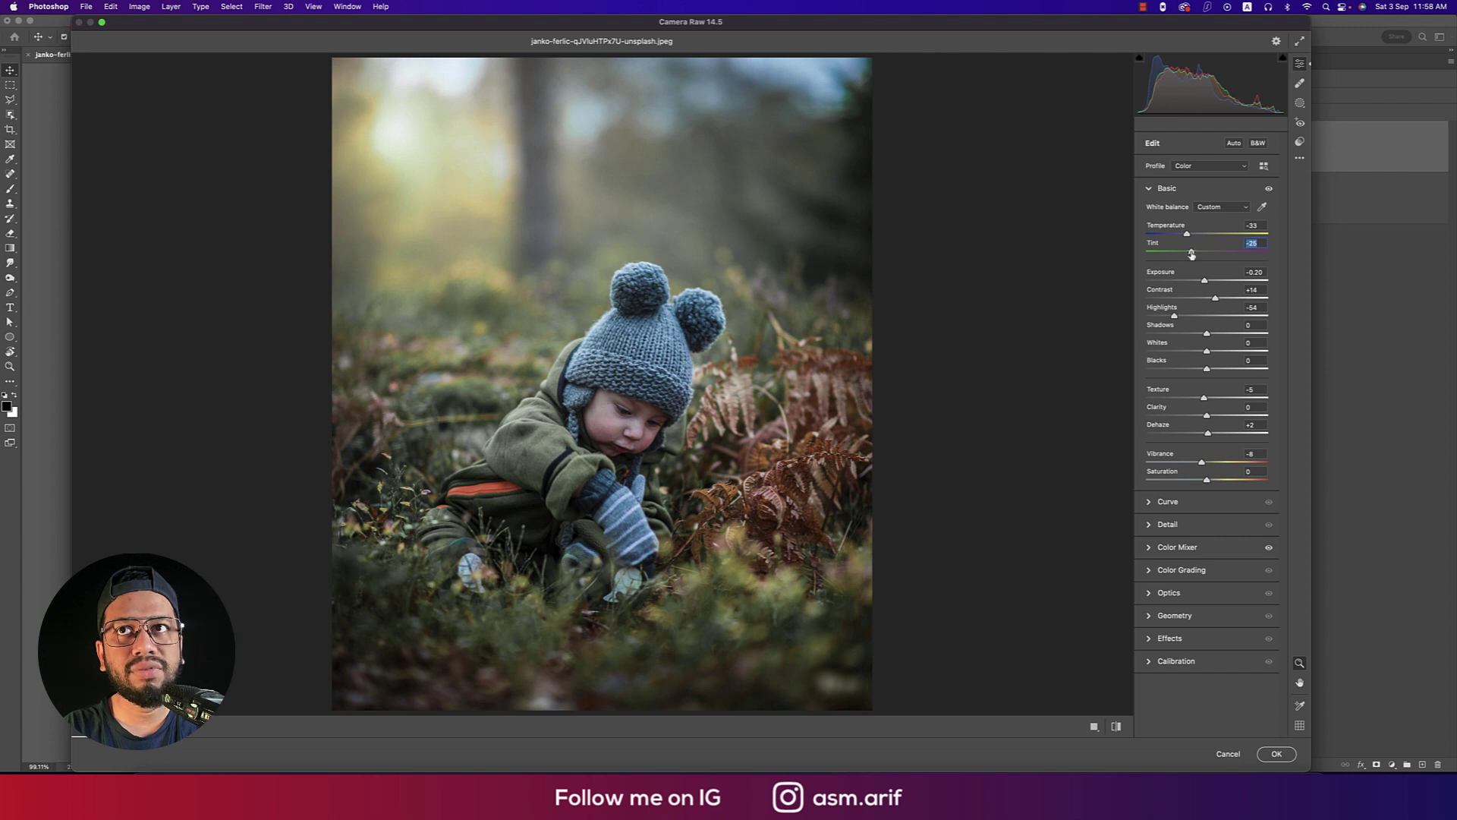
{"action": "left_click", "coordinate": [1115, 724]}
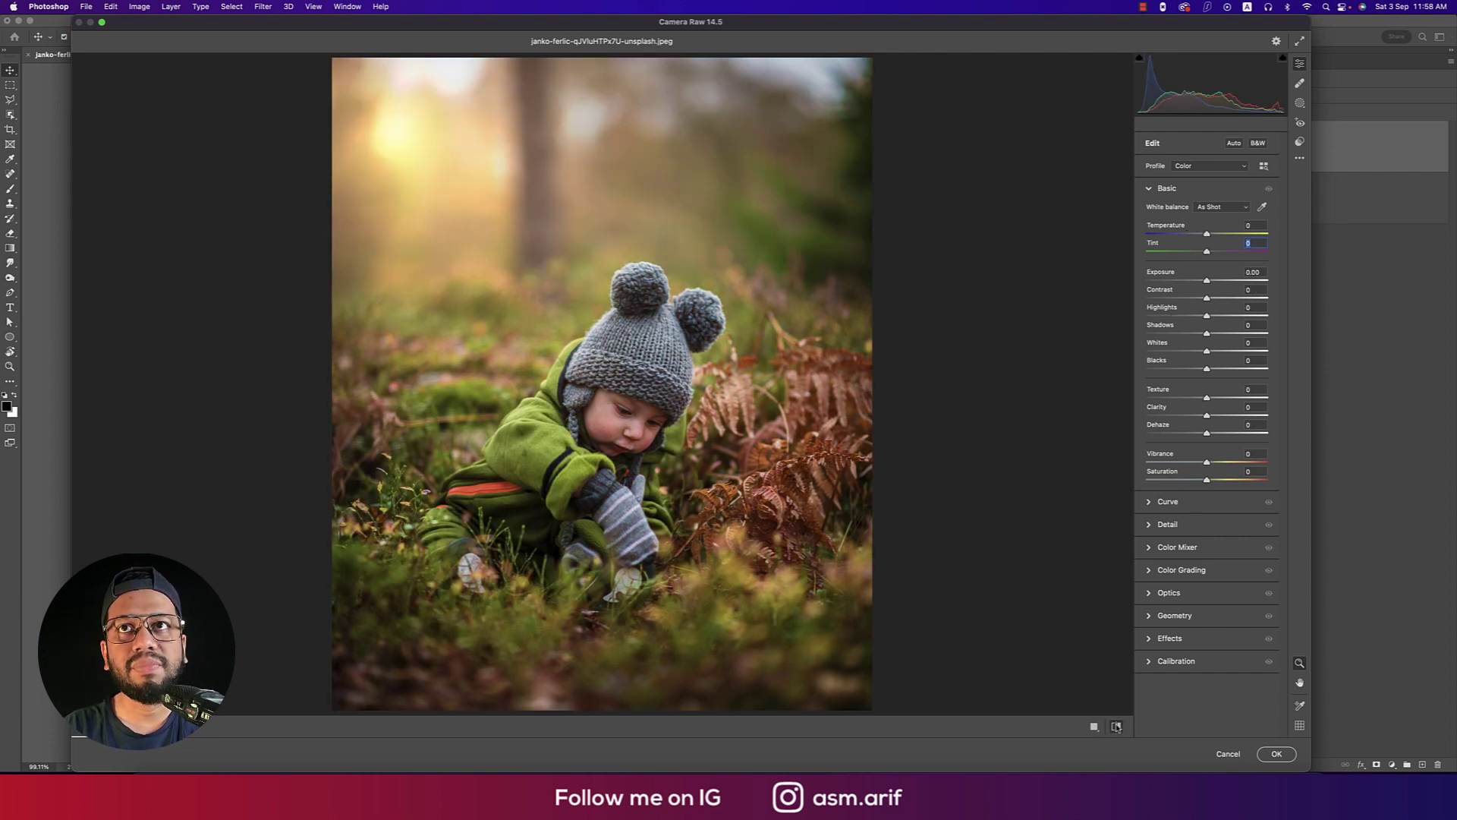
{"action": "left_click", "coordinate": [1116, 725]}
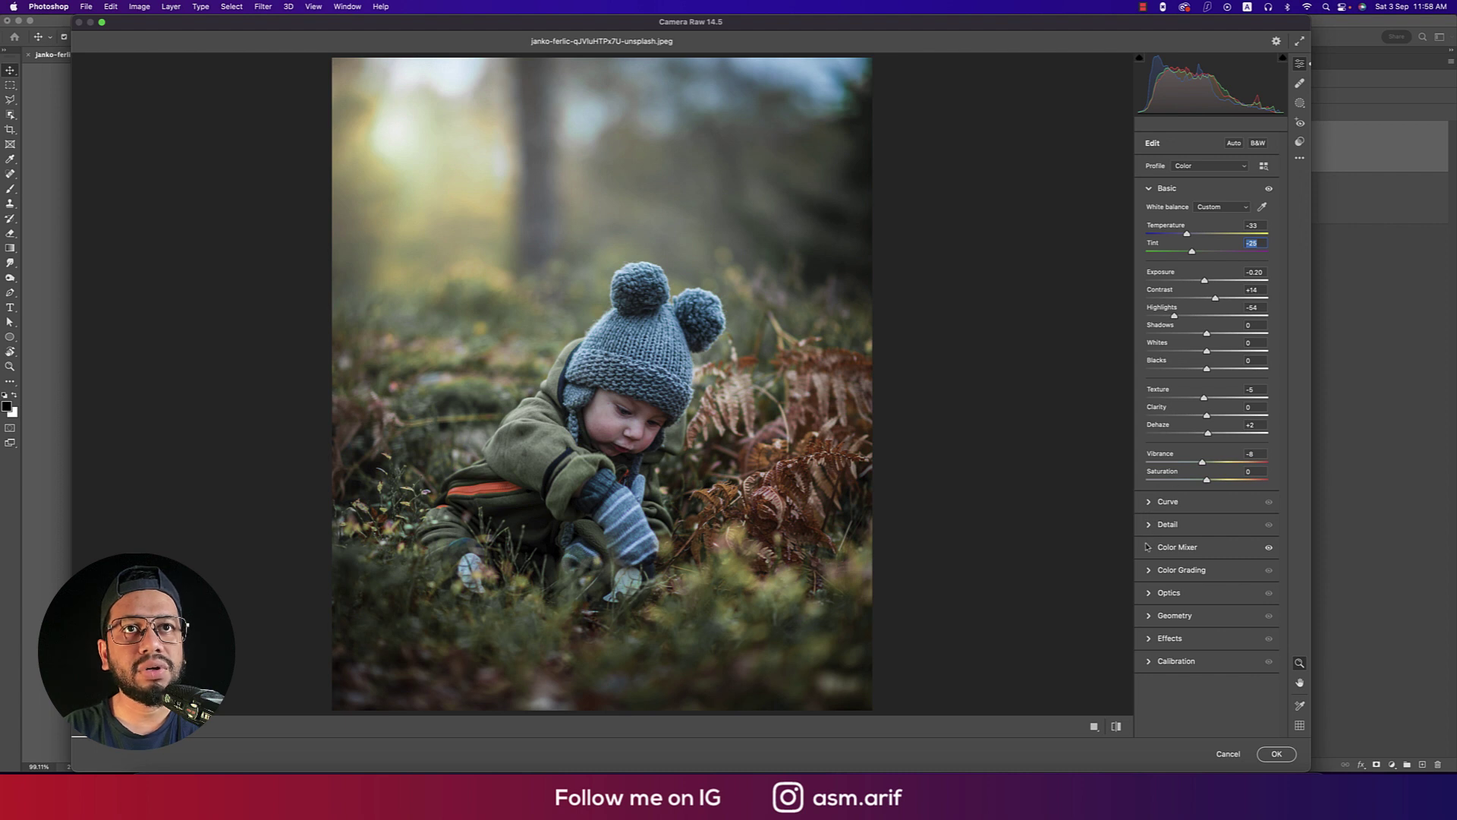
- In the Color Mixer, shift the red and yellow hues and lower red saturation
{"action": "left_click", "coordinate": [1148, 547]}
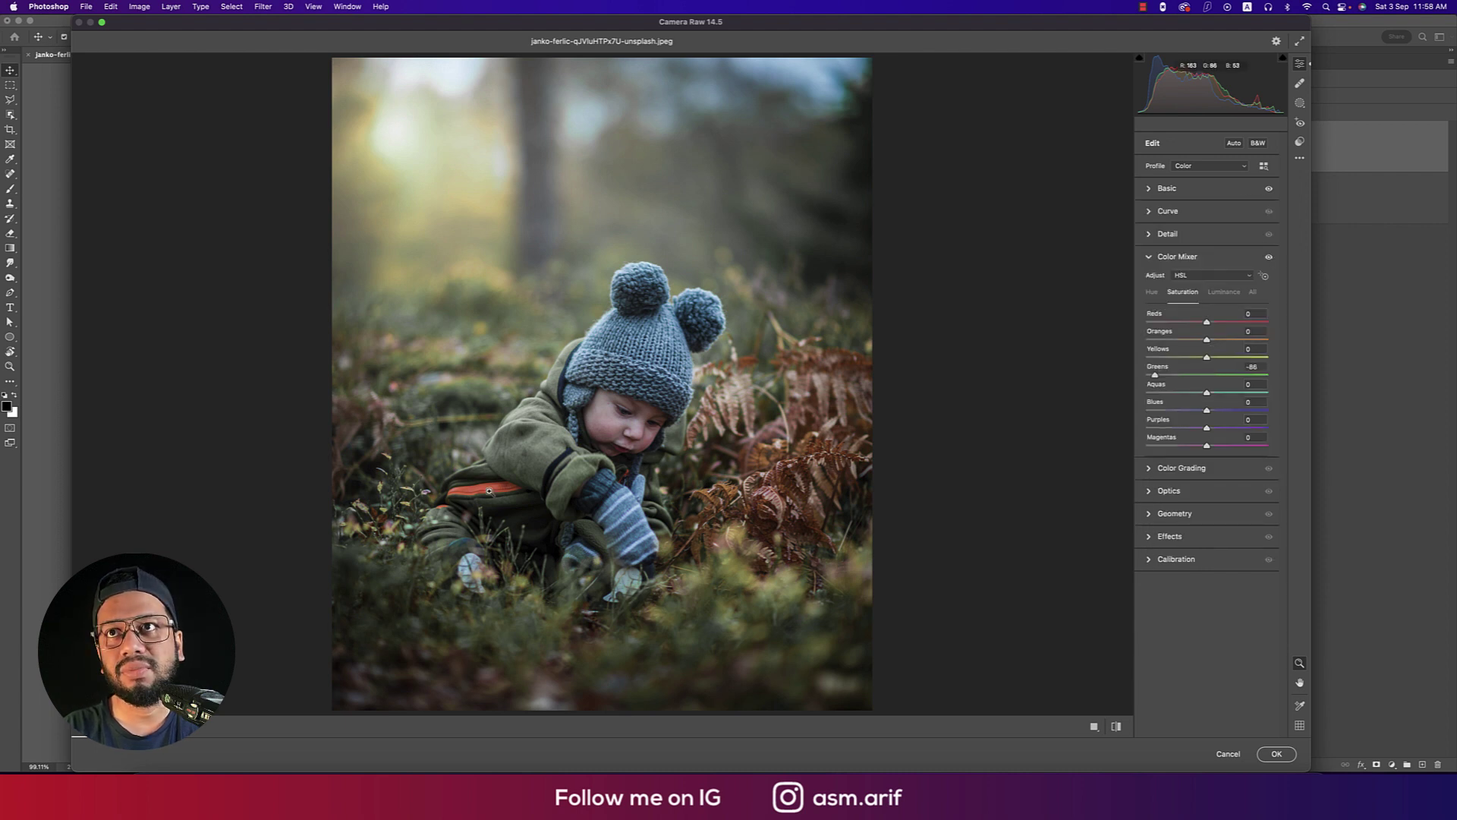
{"action": "left_click", "coordinate": [1151, 292]}
{"action": "mouse_move", "coordinate": [1206, 323]}
{"action": "left_mouse_down"}
{"action": "mouse_move", "coordinate": [1169, 323]}
{"action": "mouse_move", "coordinate": [1226, 327]}
{"action": "left_mouse_up"}
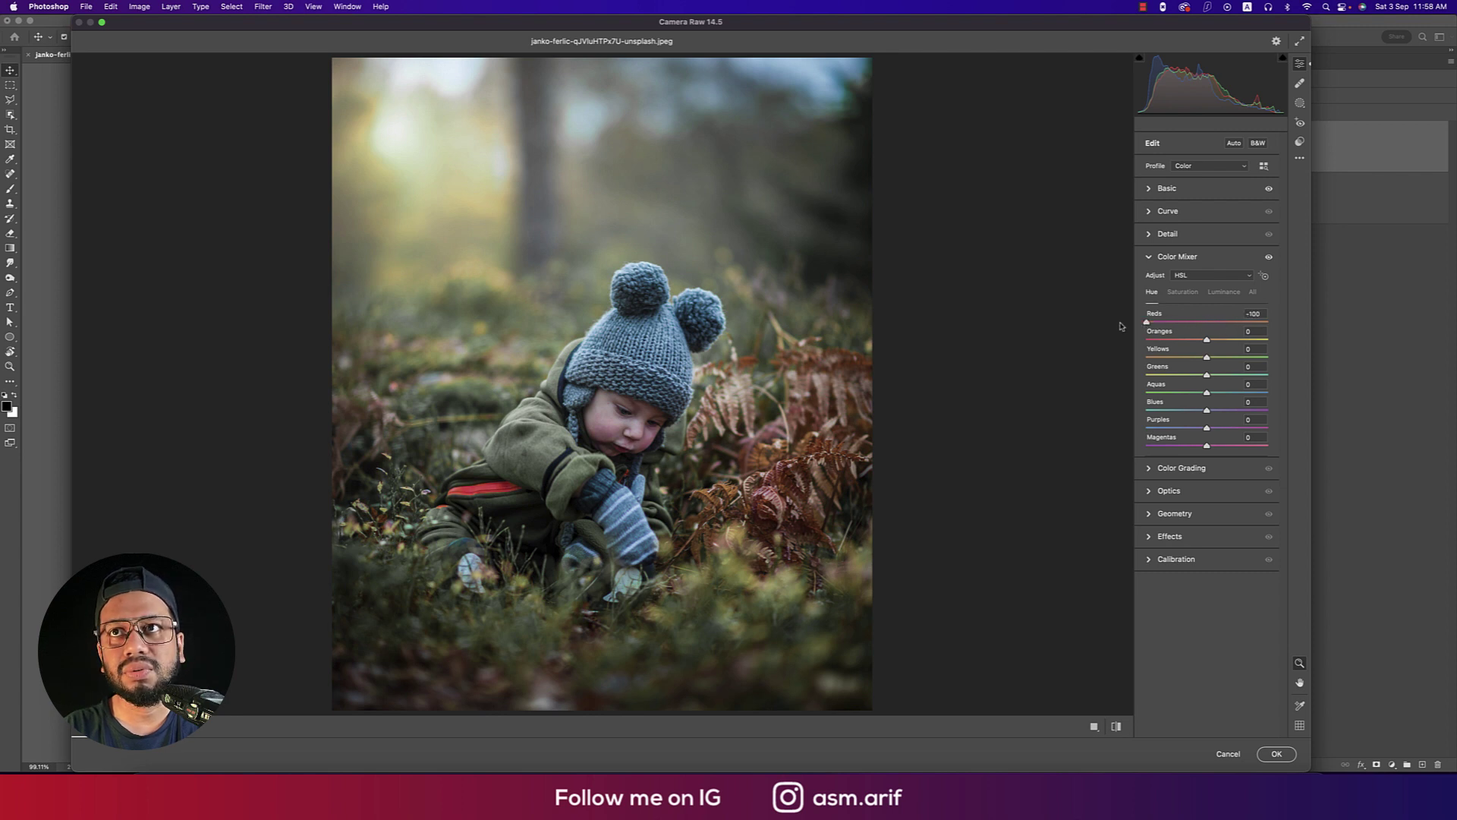
{"action": "left_click", "coordinate": [1182, 293]}
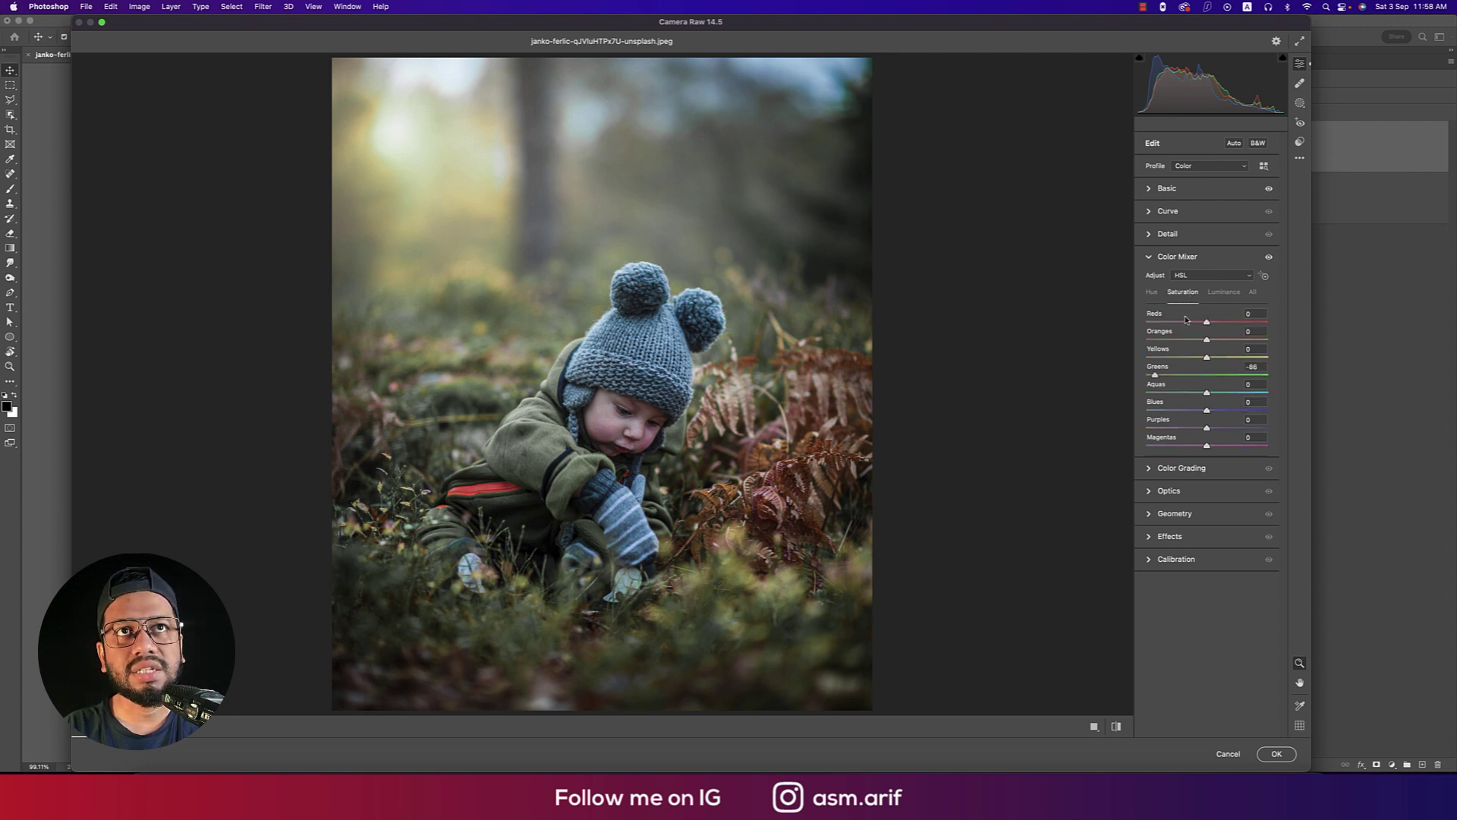
{"action": "left_click_drag", "start_coordinate": [1206, 323], "coordinate": [1191, 323]}
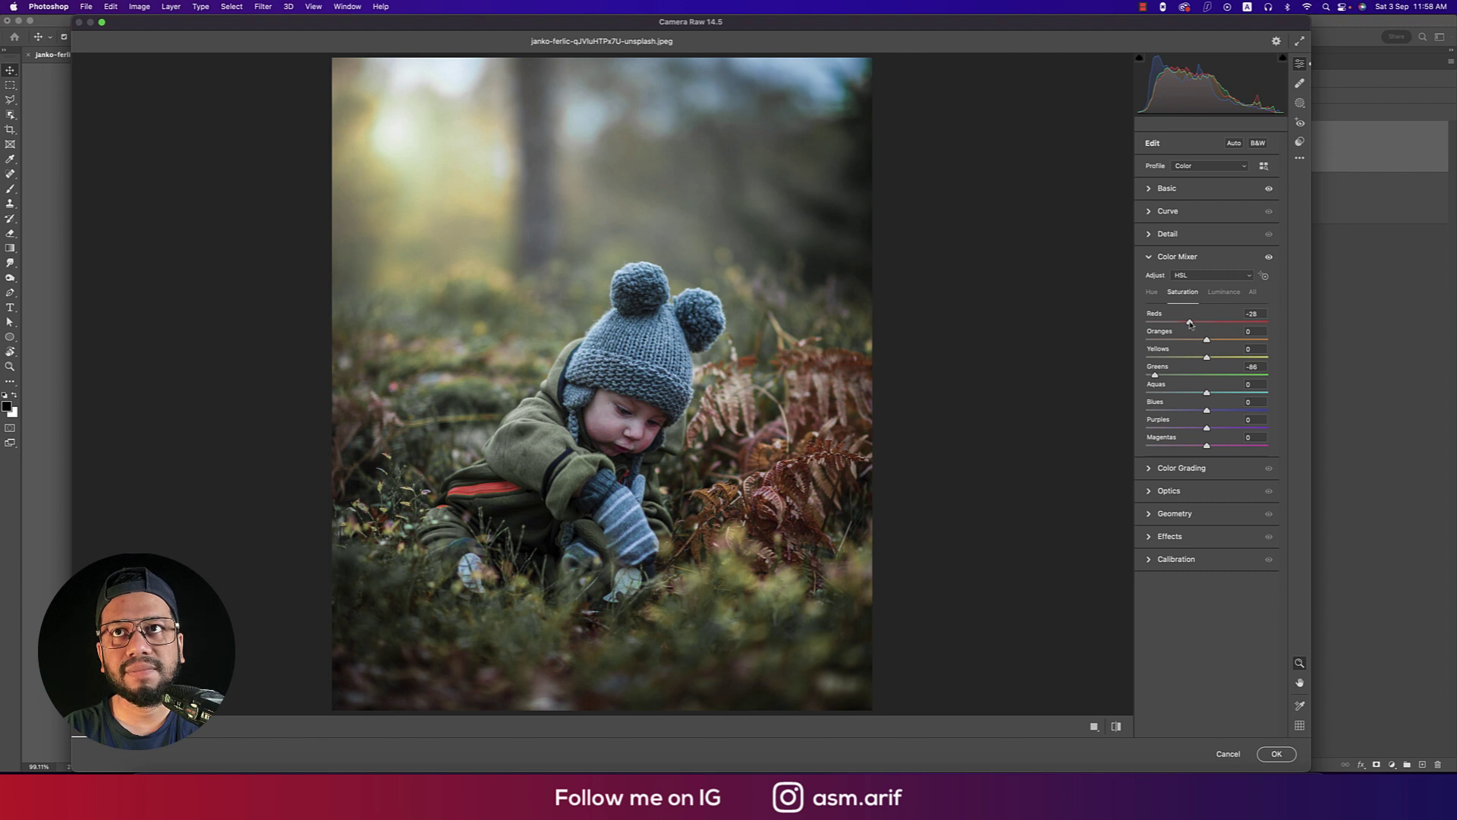
{"action": "left_click", "coordinate": [1152, 293]}
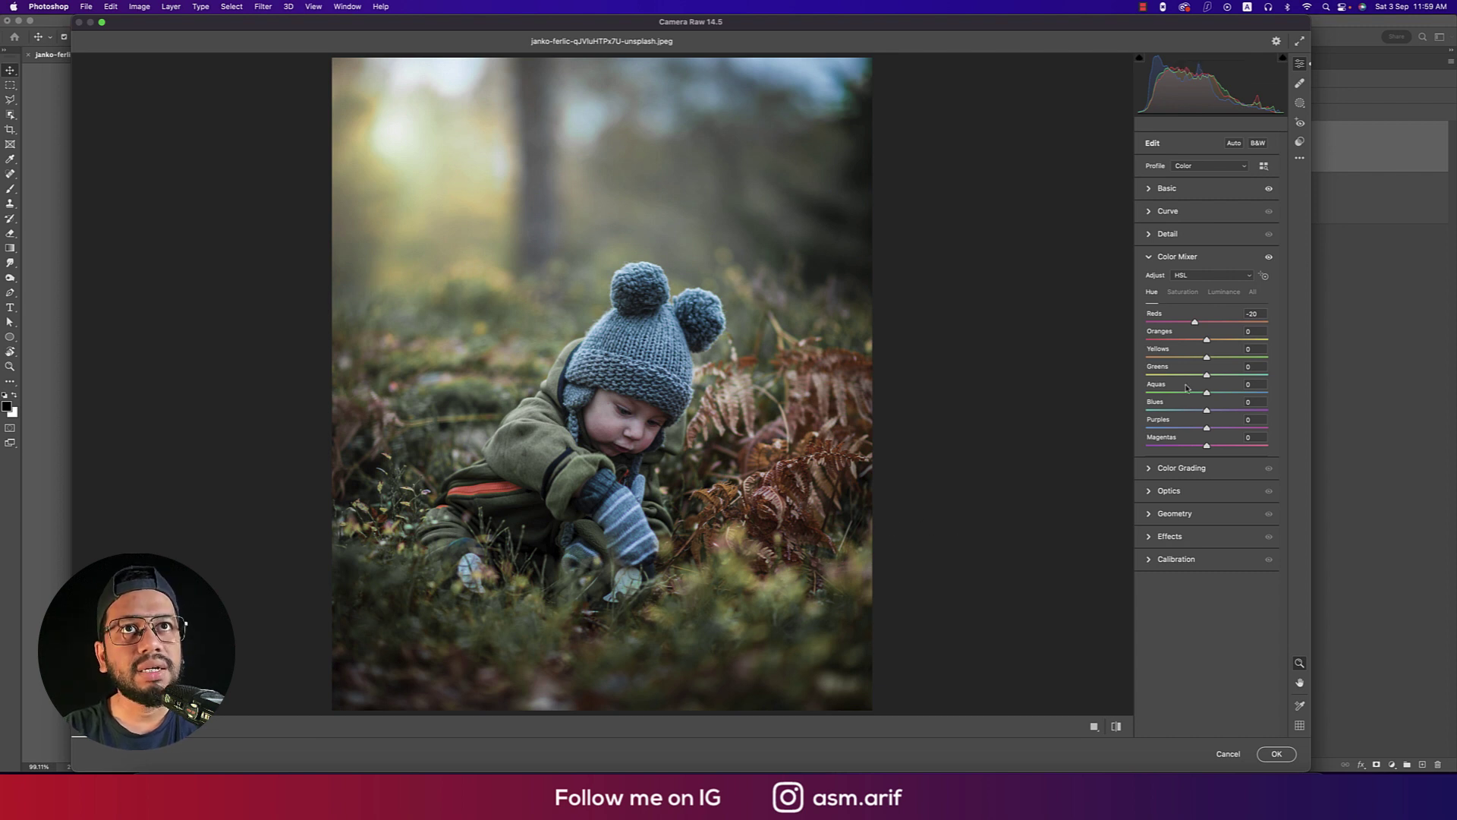
{"action": "mouse_move", "coordinate": [1206, 357]}
{"action": "left_mouse_down"}
{"action": "mouse_move", "coordinate": [1176, 357]}
{"action": "mouse_move", "coordinate": [1197, 367]}
{"action": "mouse_move", "coordinate": [1210, 342]}
{"action": "left_mouse_up"}
{"action": "left_click", "coordinate": [1186, 293]}
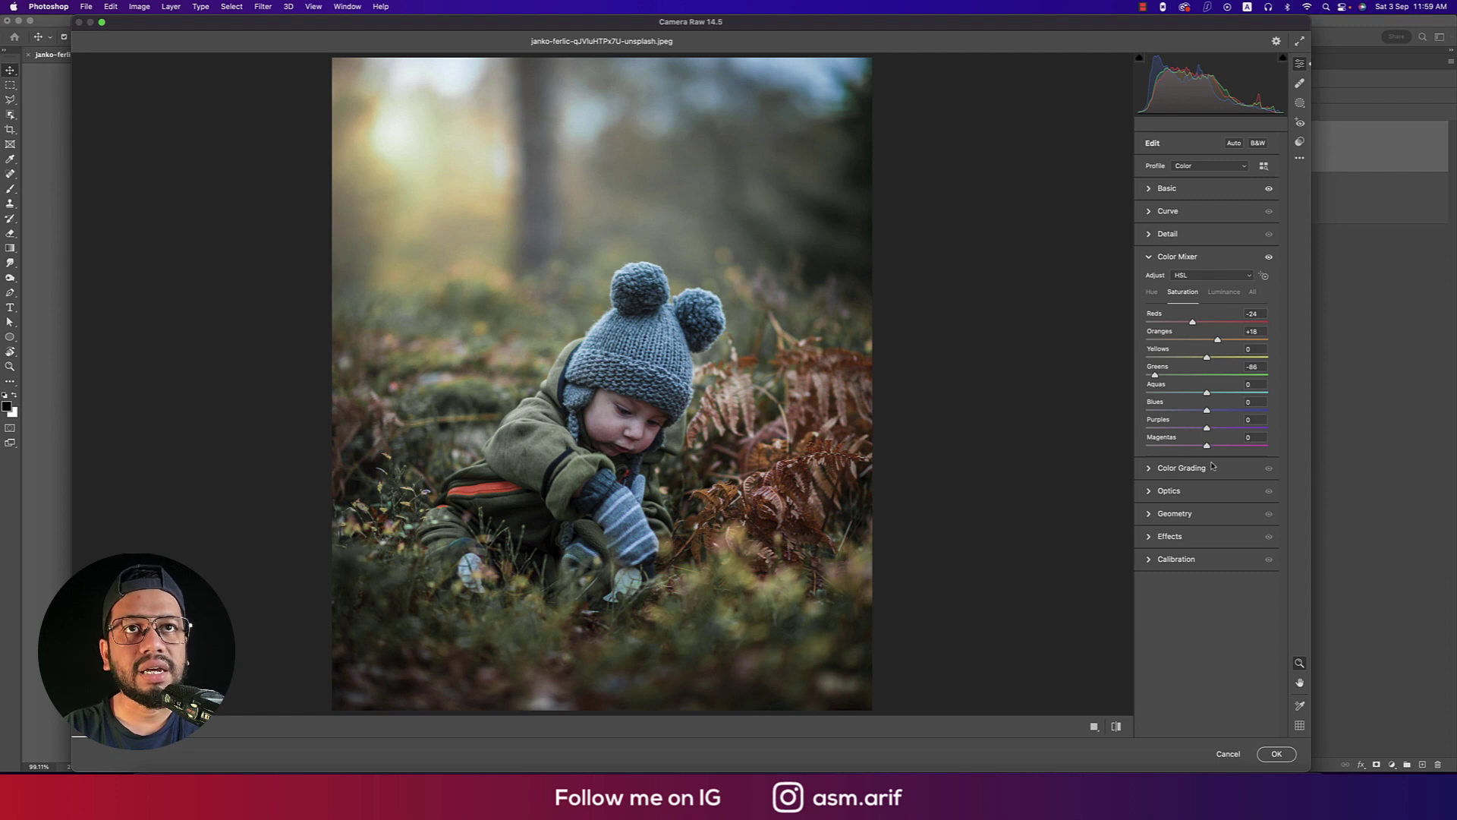
{"action": "left_click", "coordinate": [1156, 467]}
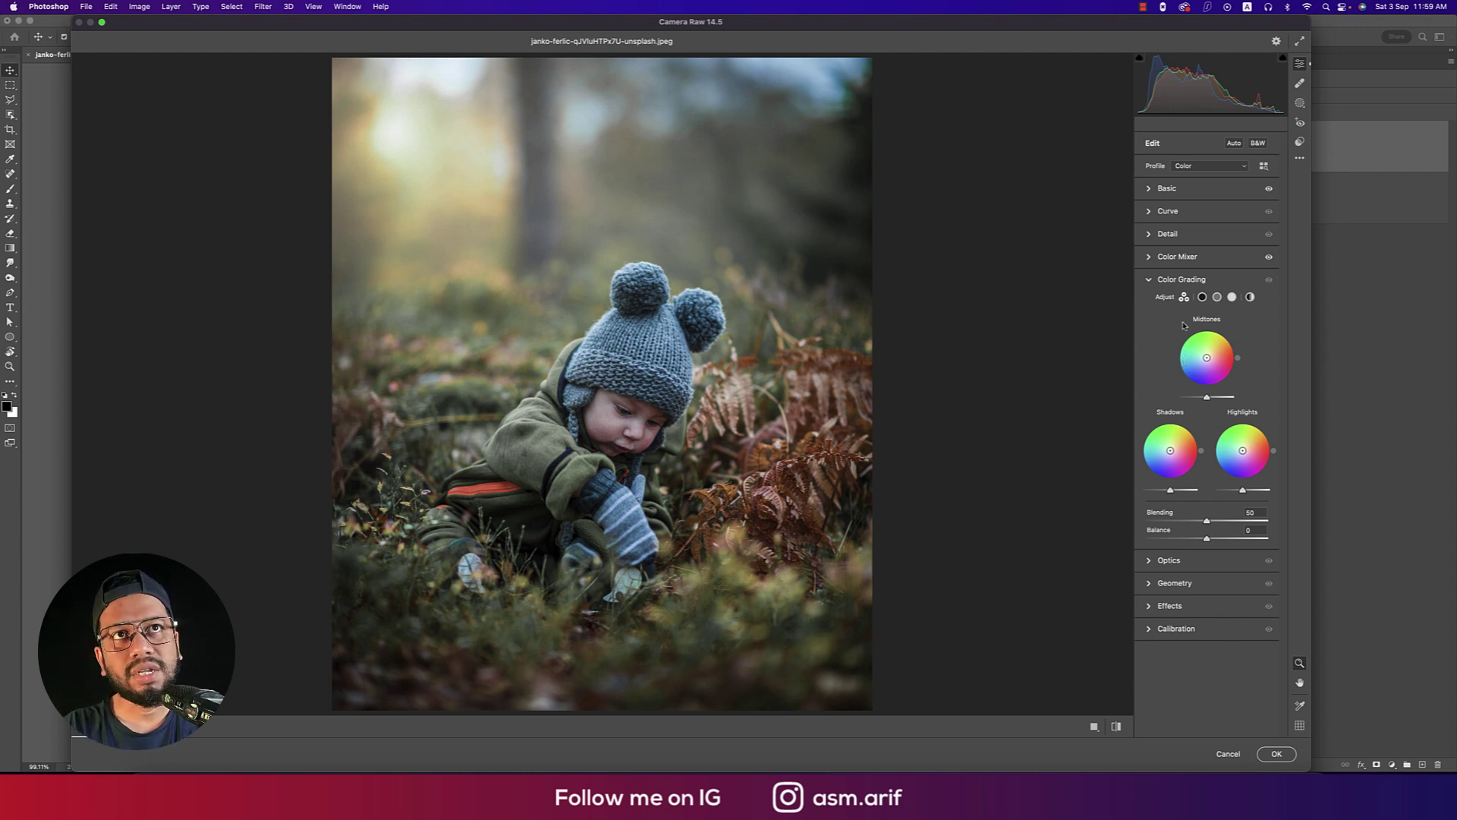
- Tint the shadows blue-violet, hue about 263 with saturation 10
{"action": "left_click", "coordinate": [1202, 297]}
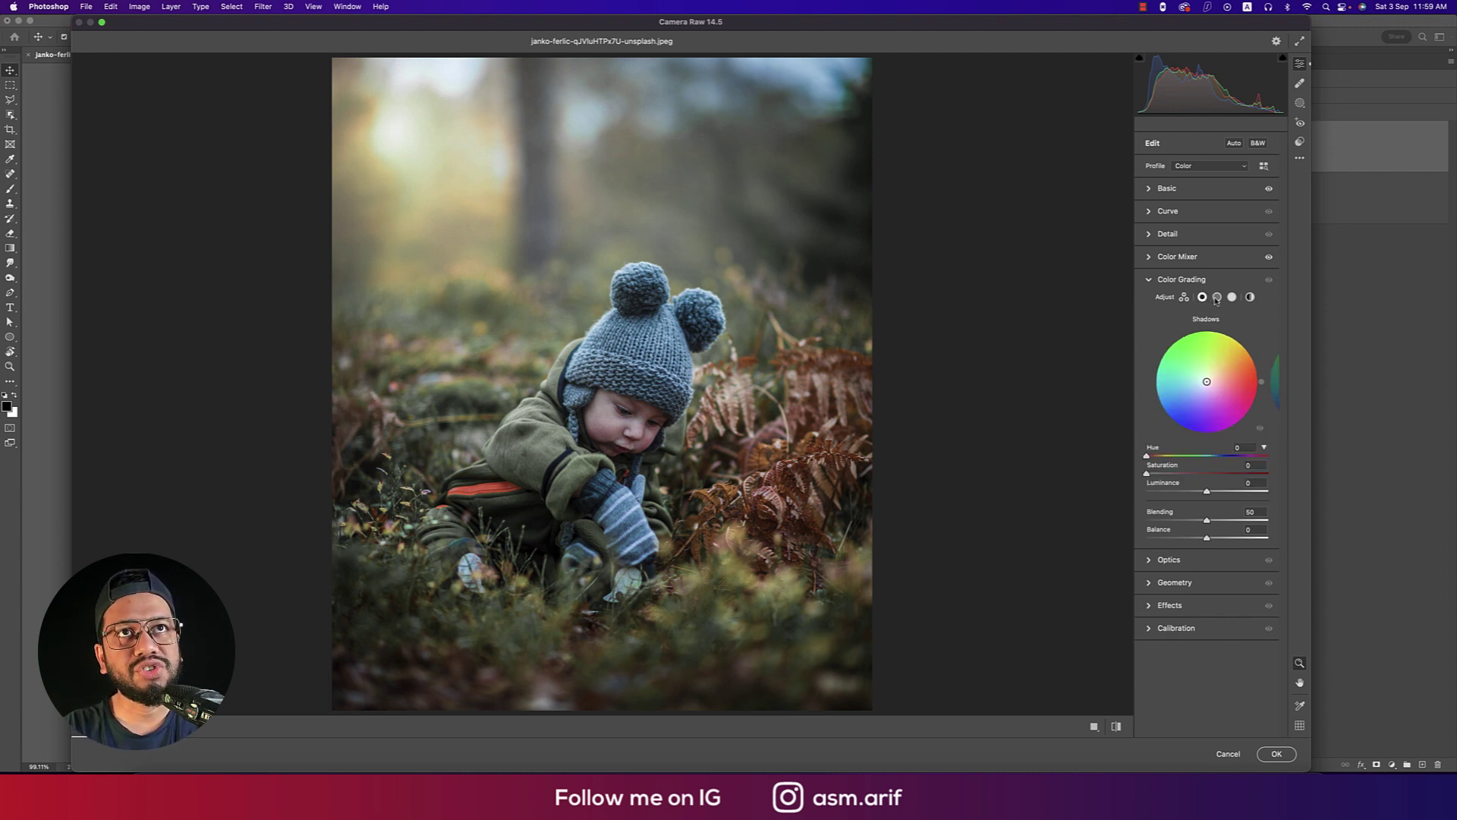
{"action": "left_click", "coordinate": [1231, 297]}
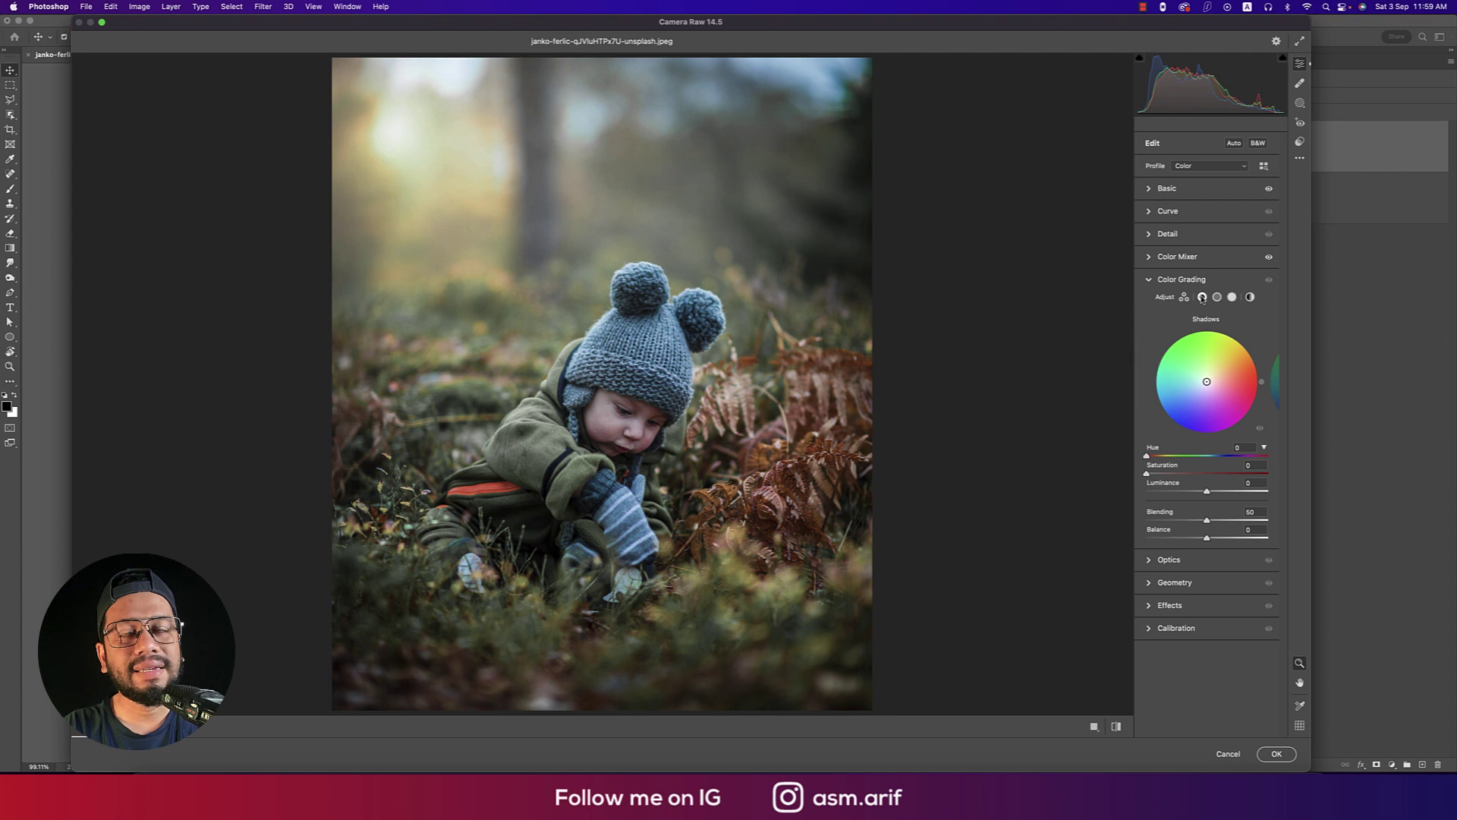
{"action": "left_click", "coordinate": [1202, 297]}
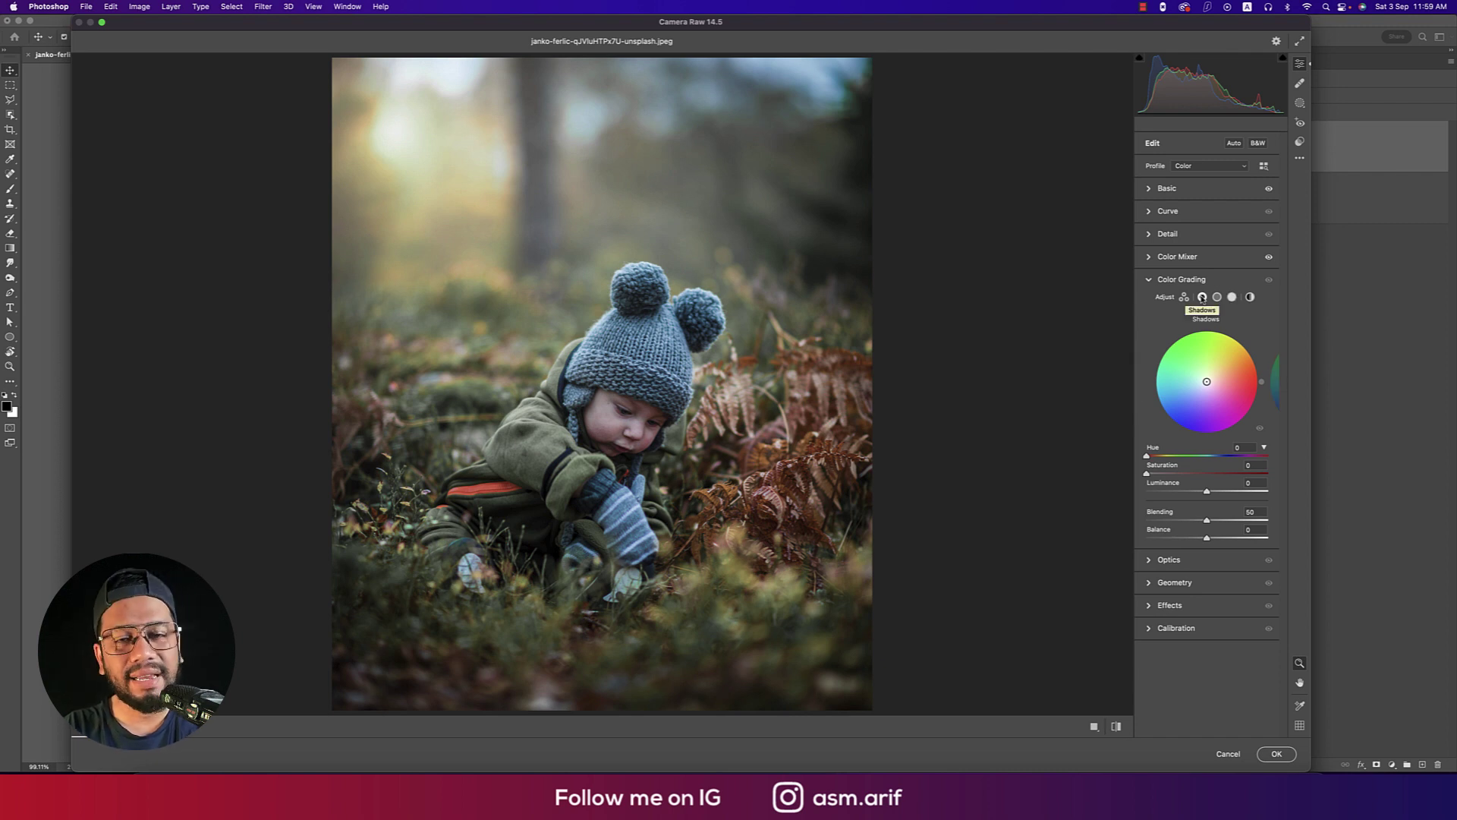
{"action": "left_click", "coordinate": [1216, 298]}
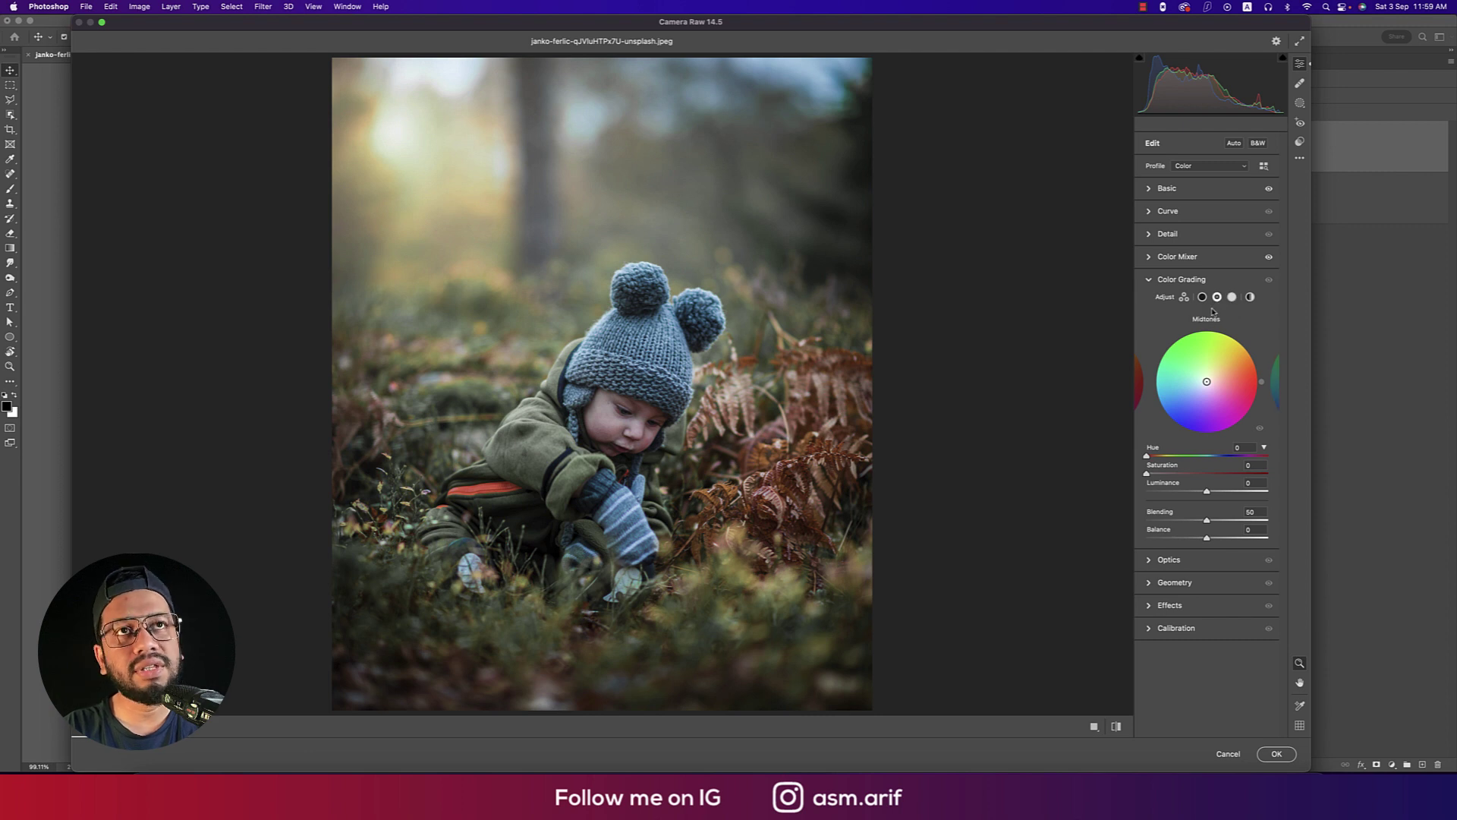
{"action": "left_click", "coordinate": [1201, 299]}
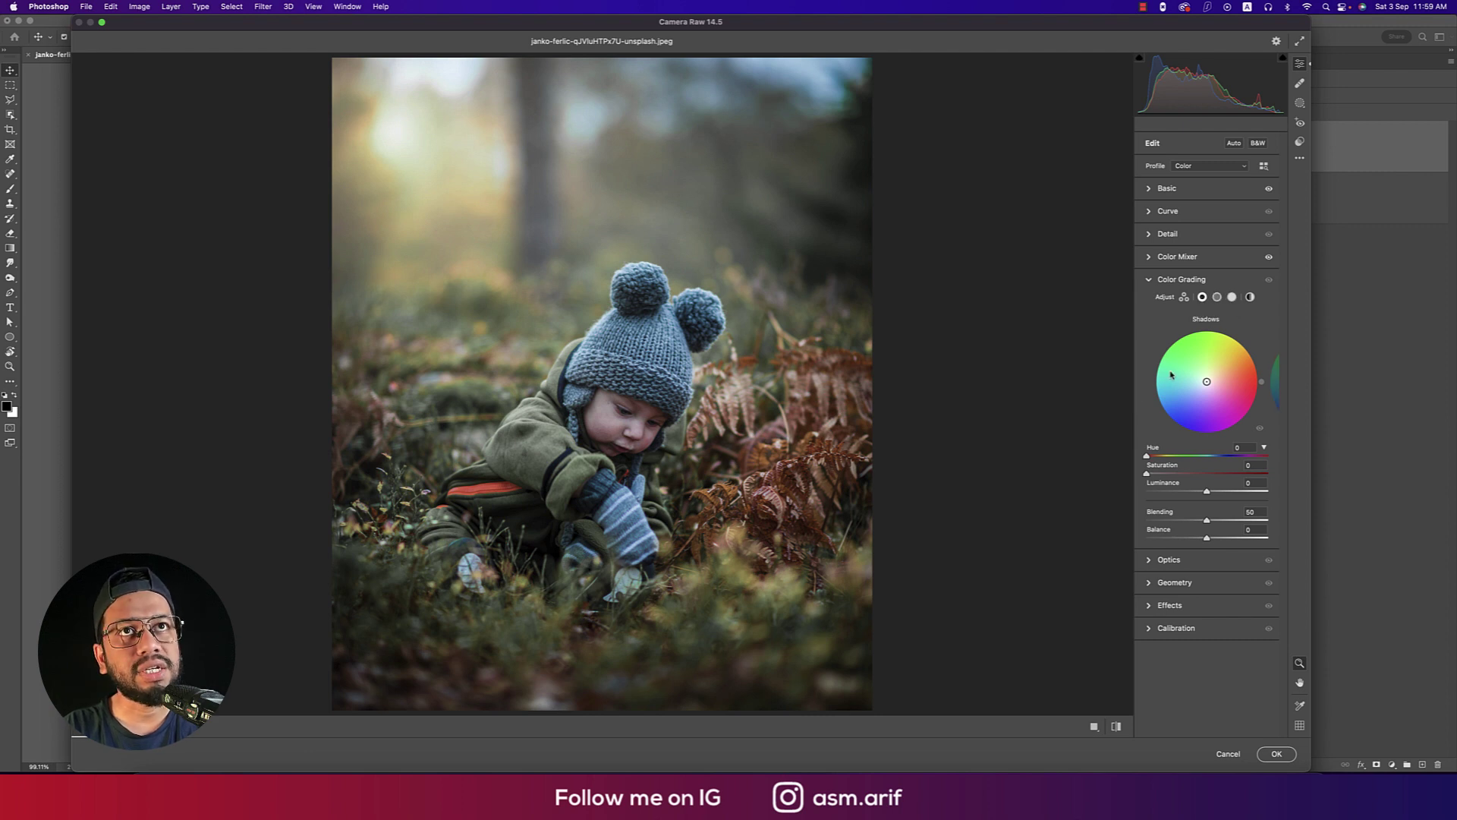
{"action": "left_click", "coordinate": [1164, 474]}
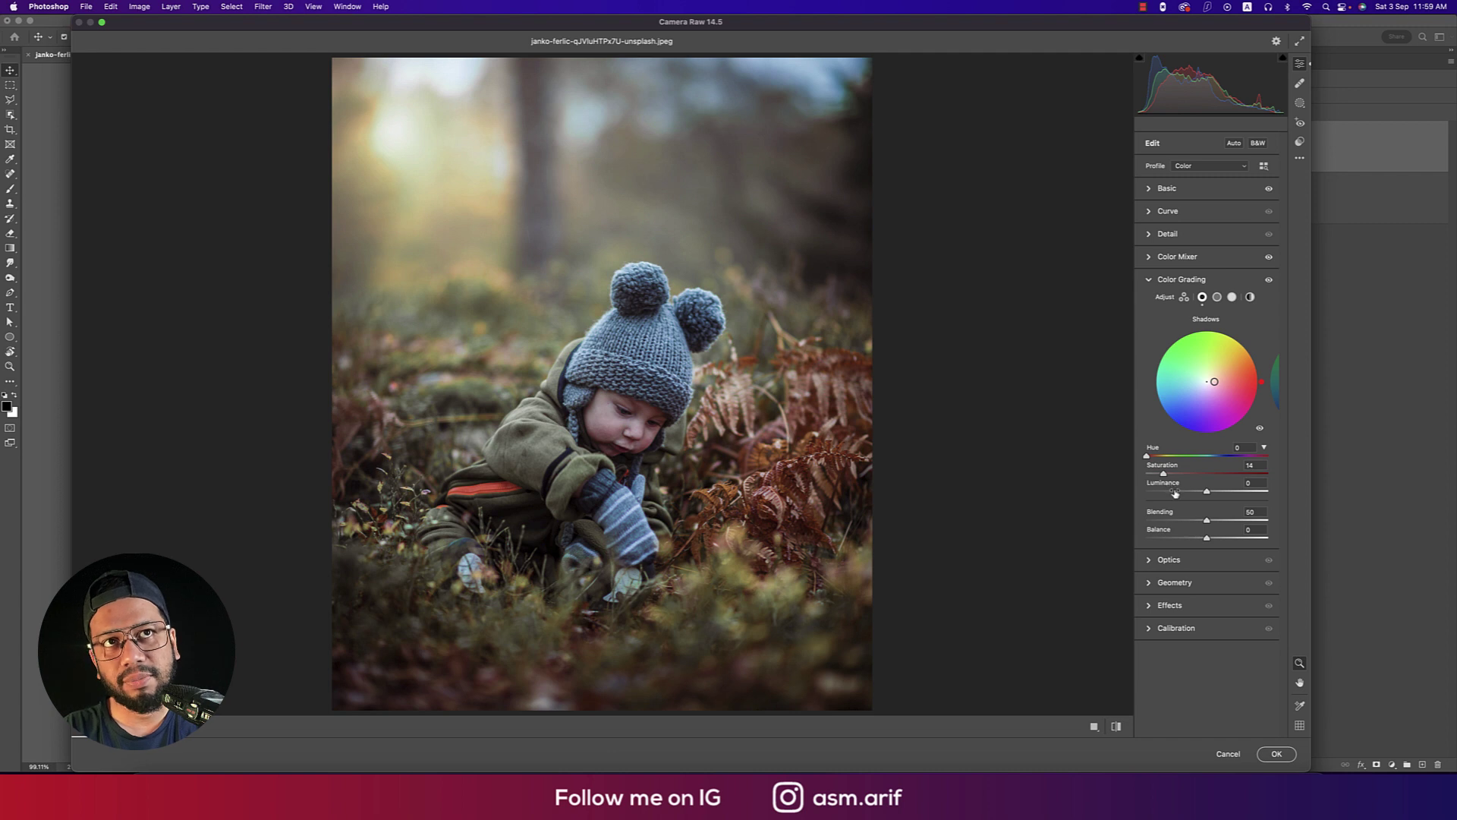
{"action": "left_click", "coordinate": [1251, 465]}
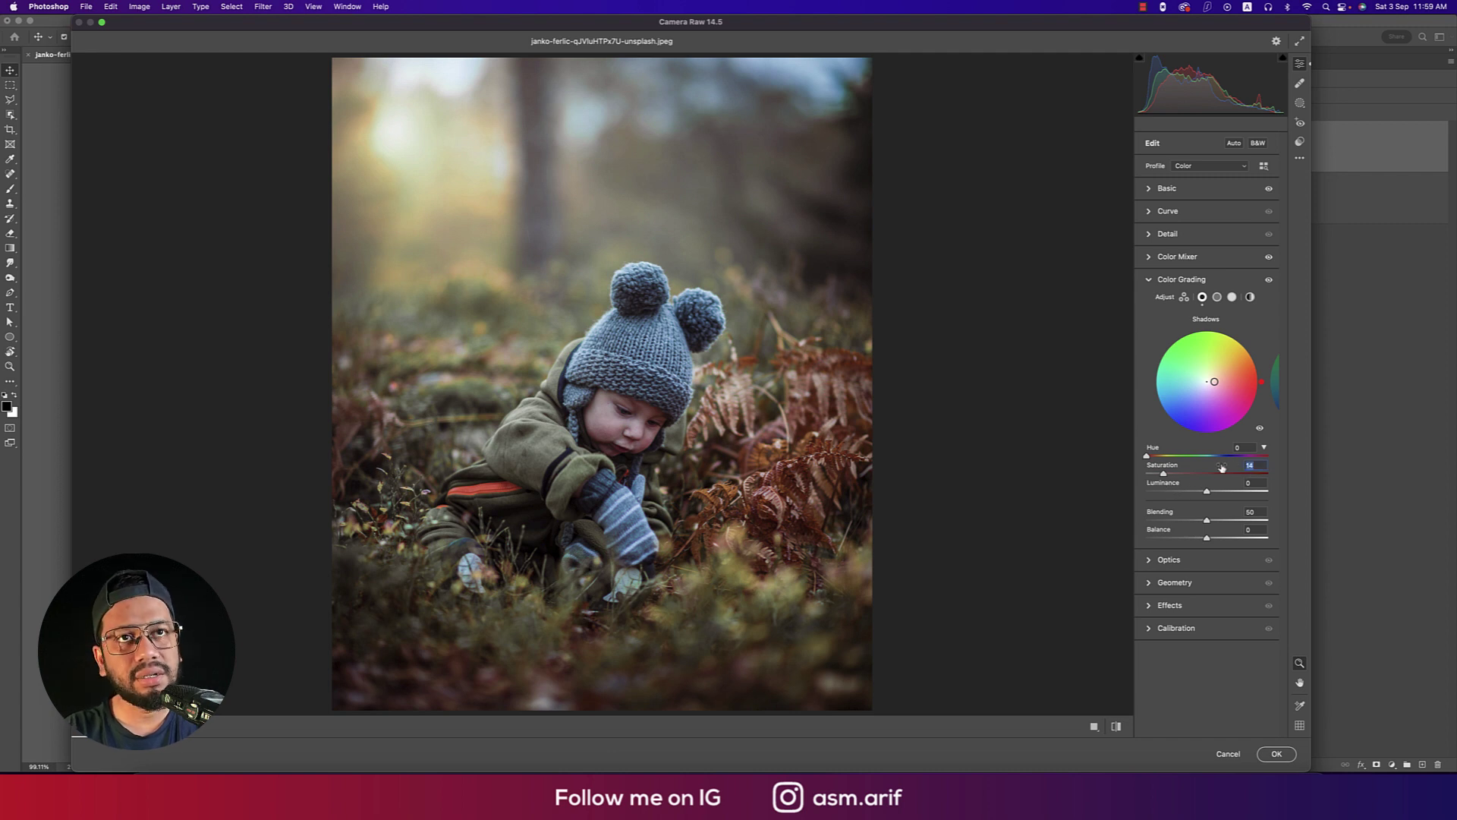
{"action": "type", "text": "10"}
{"action": "left_click_drag", "start_coordinate": [1148, 456], "coordinate": [1233, 465]}
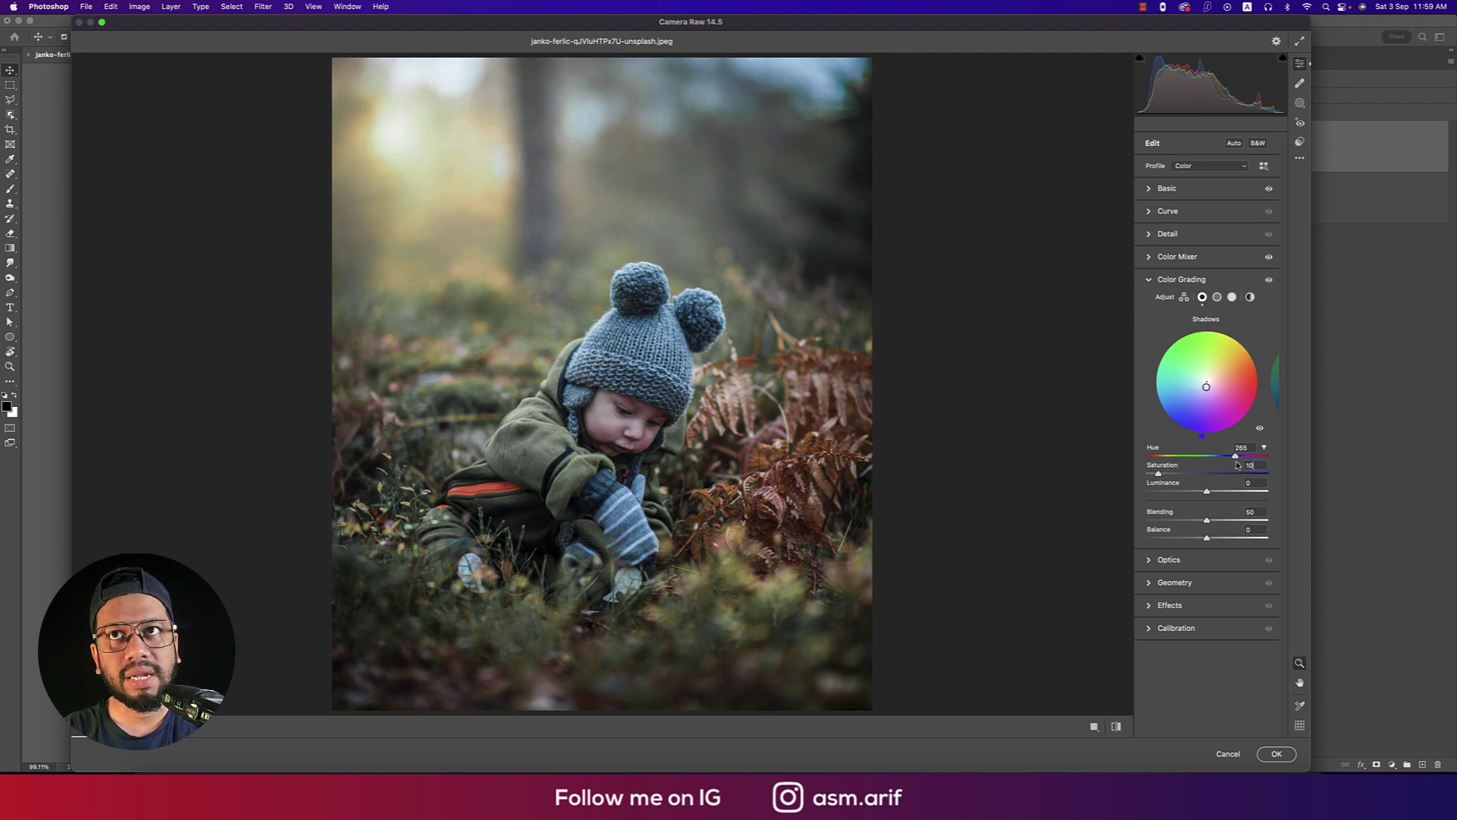
{"action": "left_click_drag", "start_coordinate": [1237, 465], "coordinate": [1249, 466]}
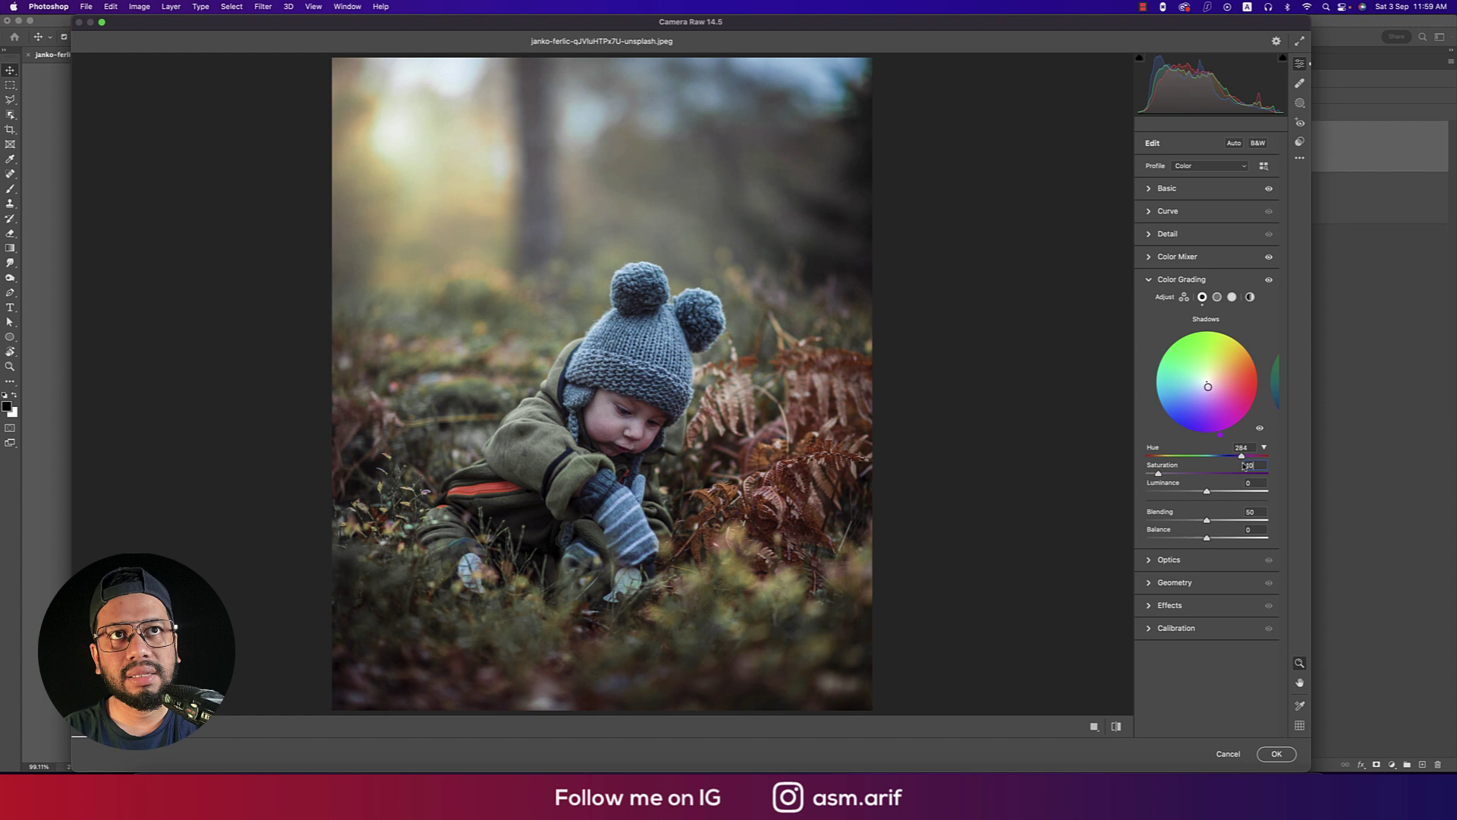
- Give midtones and highlights the same faint blue-violet tint, then compare with the original
{"action": "left_click", "coordinate": [1217, 297]}
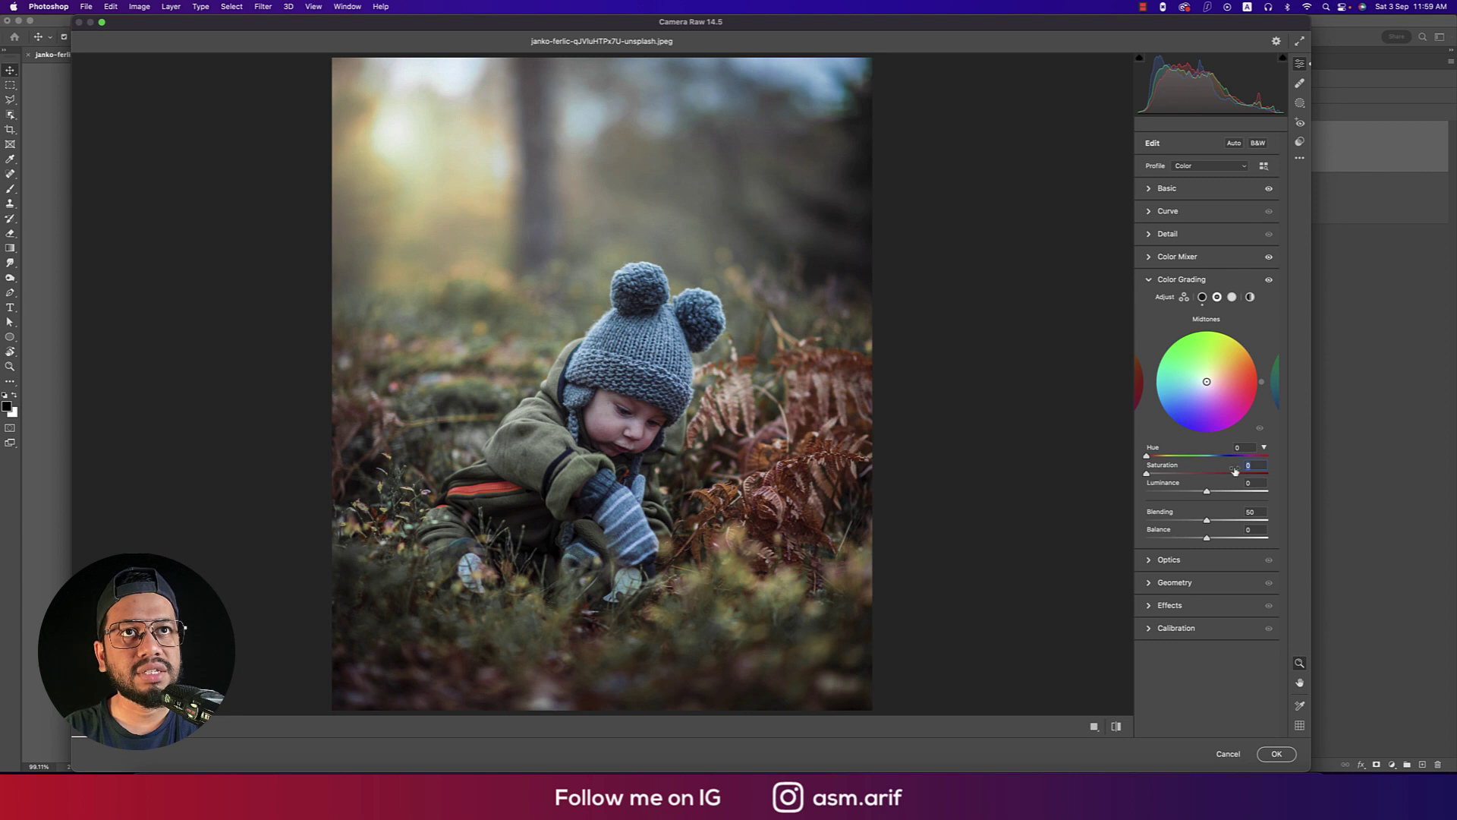
{"action": "mouse_move", "coordinate": [1229, 470]}
{"action": "left_mouse_down"}
{"action": "mouse_move", "coordinate": [1191, 460]}
{"action": "mouse_move", "coordinate": [1244, 466]}
{"action": "left_mouse_up"}
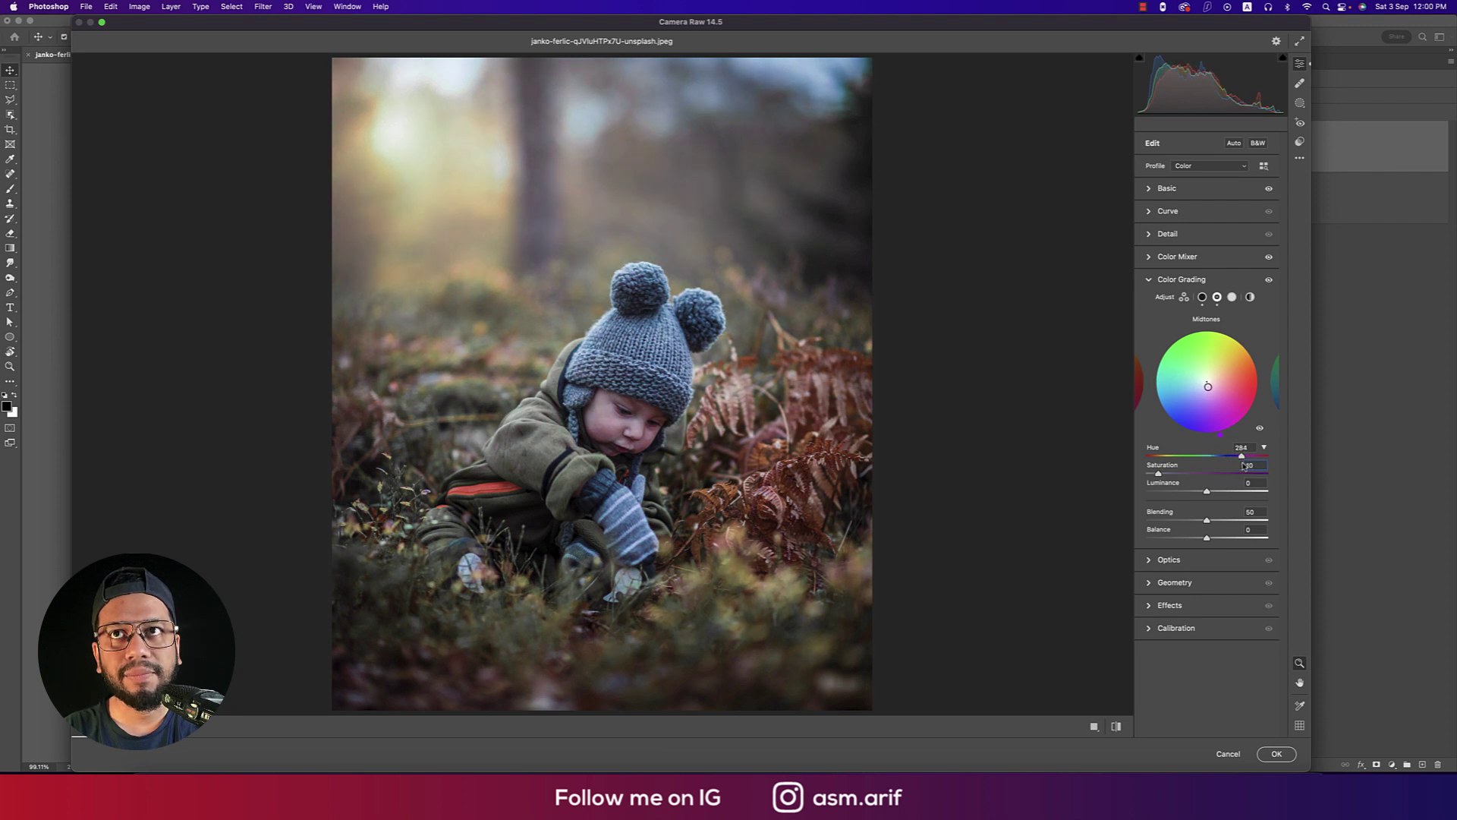
{"action": "left_click", "coordinate": [1230, 296]}
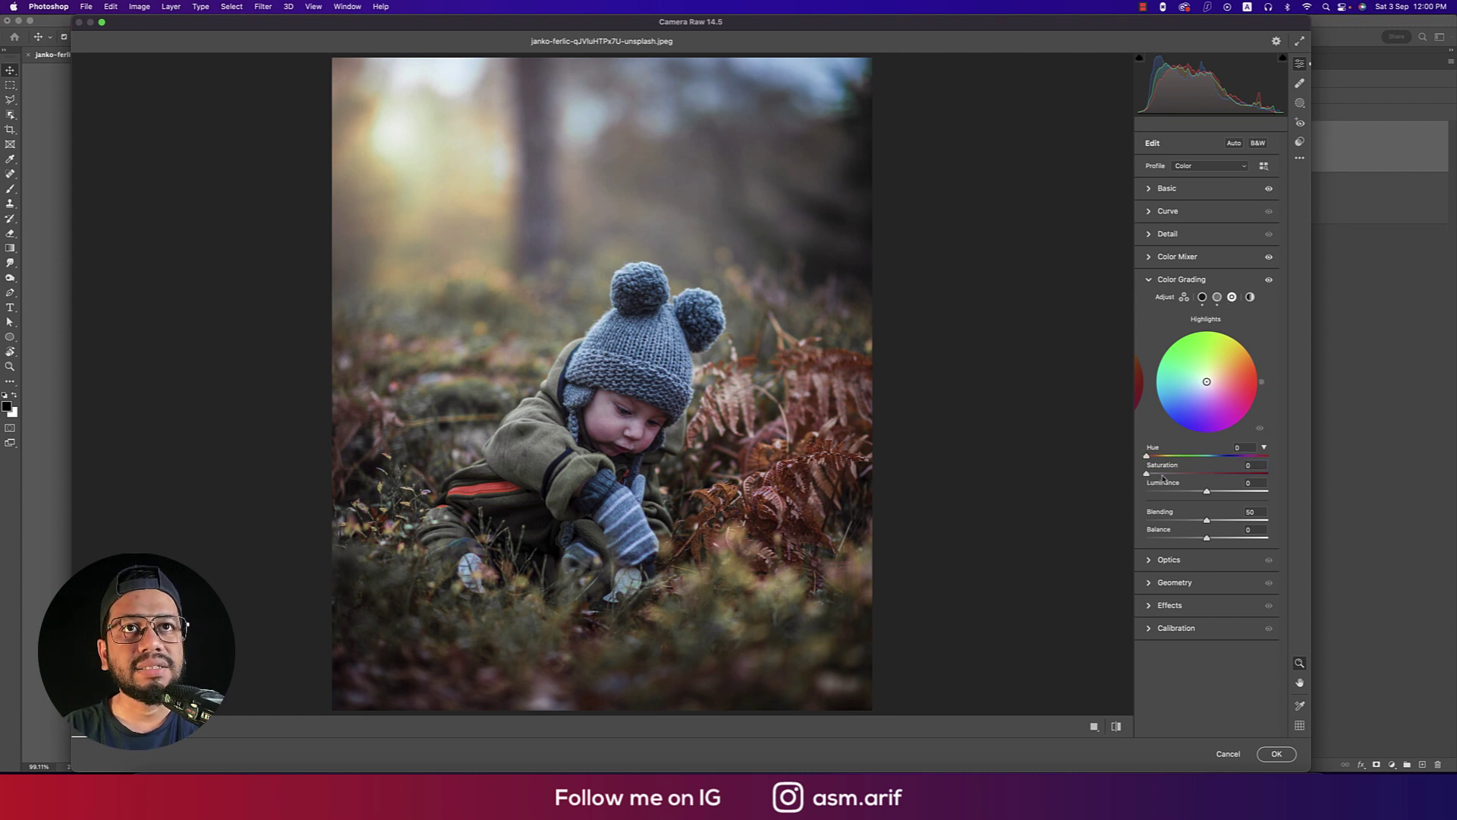
{"action": "left_click", "coordinate": [1249, 466]}
{"action": "type", "text": "10"}
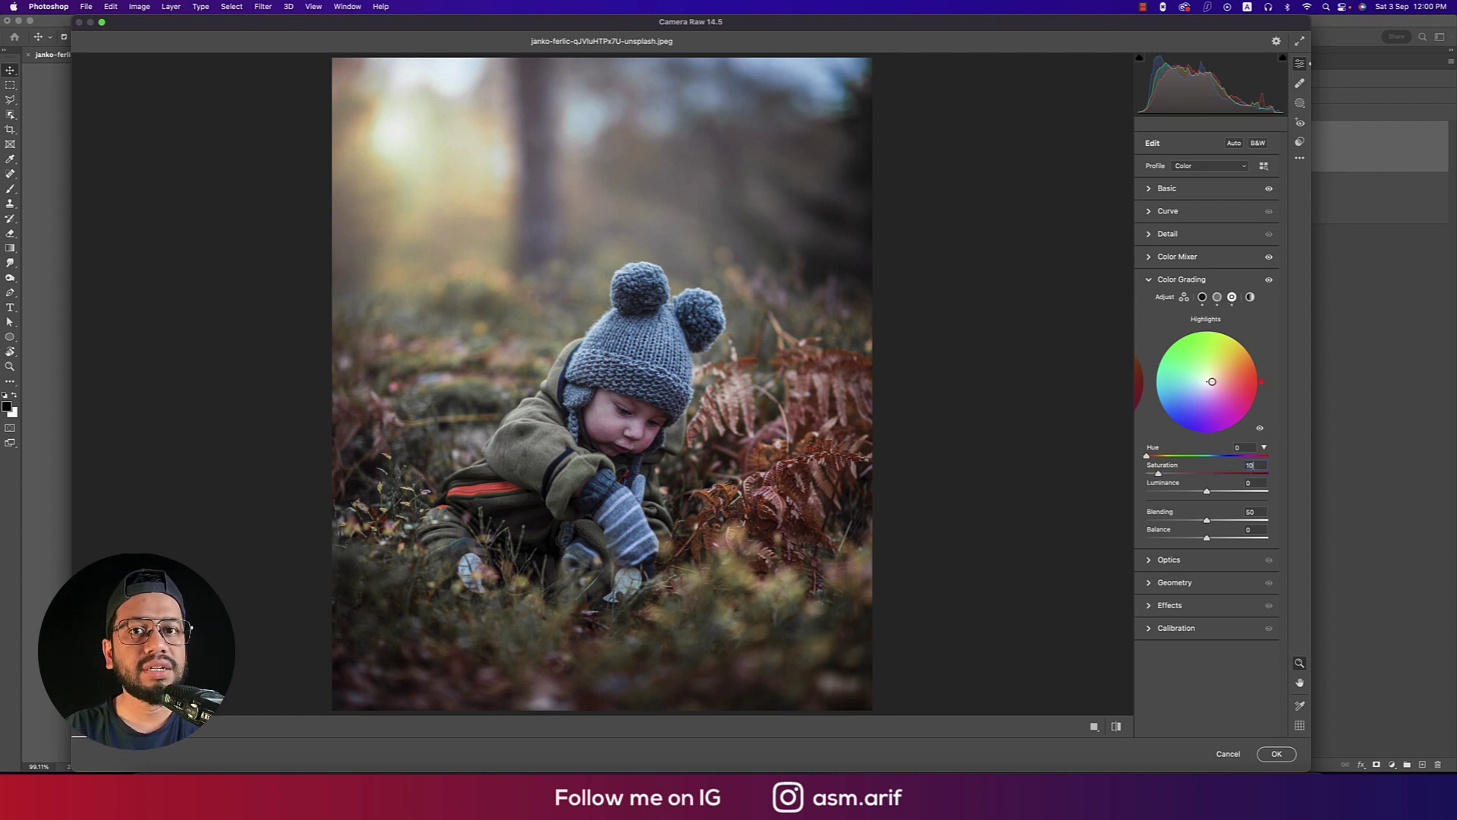
{"action": "left_click_drag", "start_coordinate": [1146, 456], "coordinate": [1236, 466]}
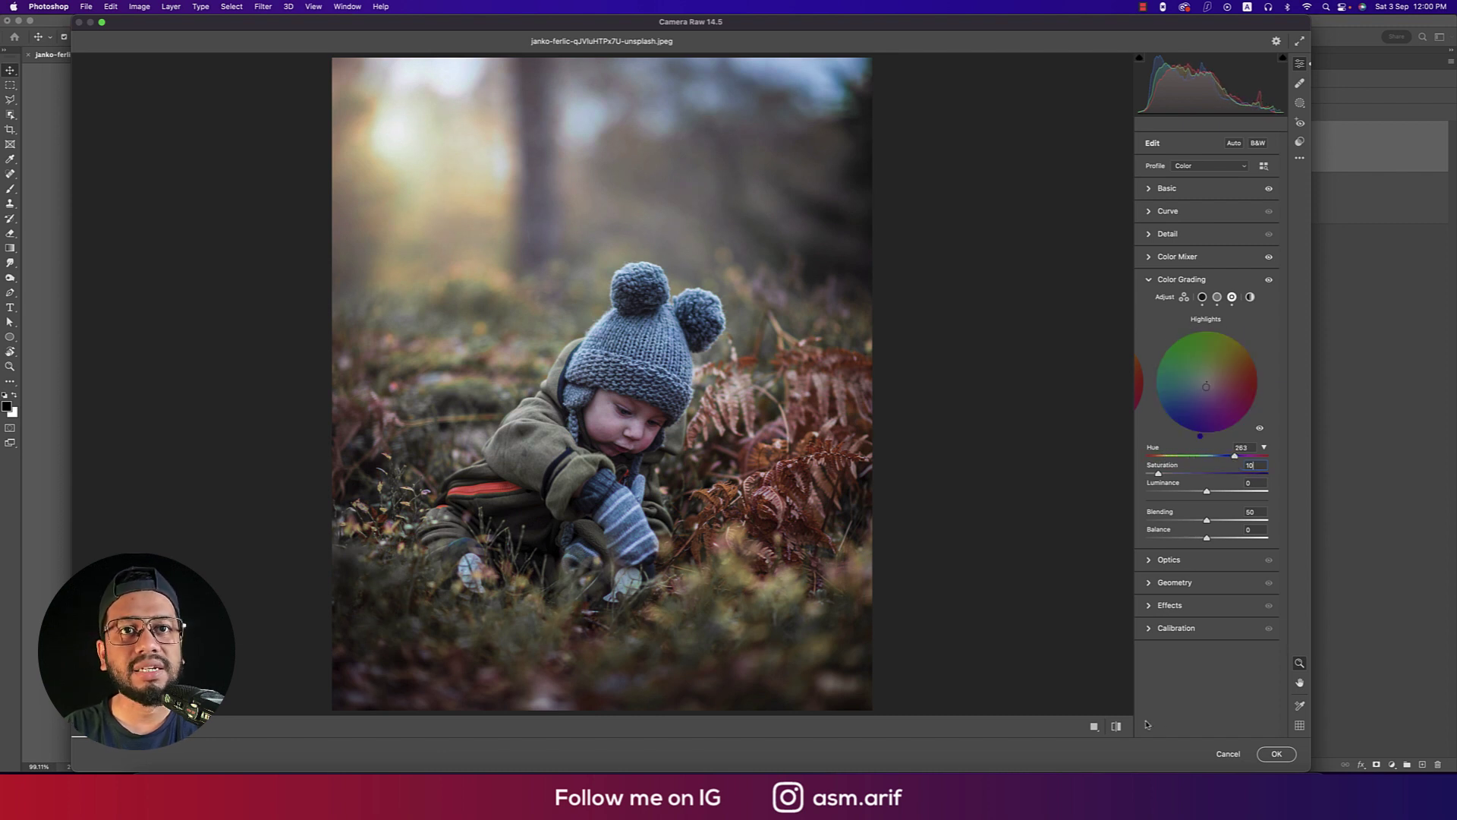
{"action": "left_click", "coordinate": [1116, 726]}
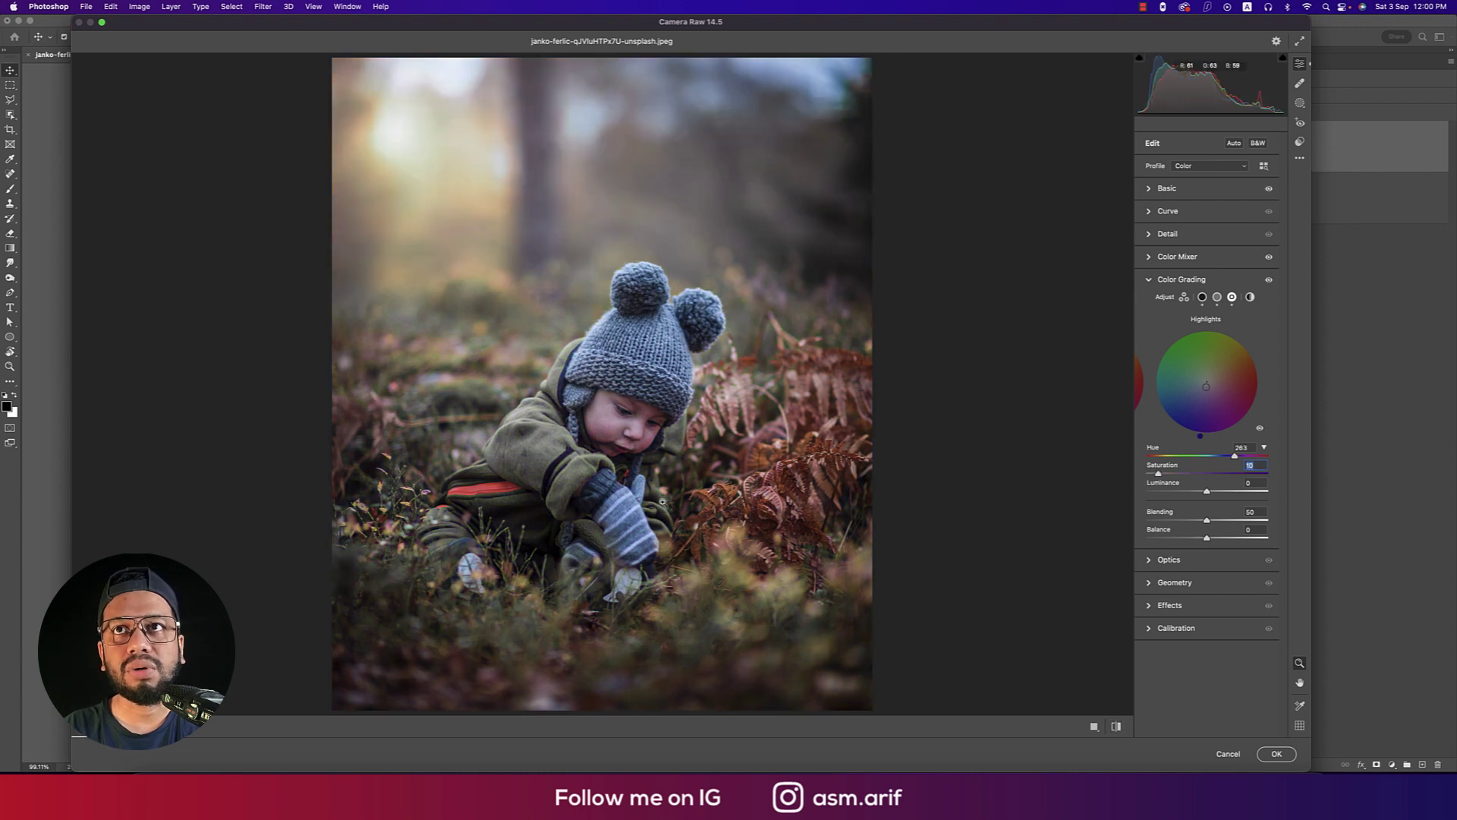
{"action": "left_click", "coordinate": [1148, 280]}
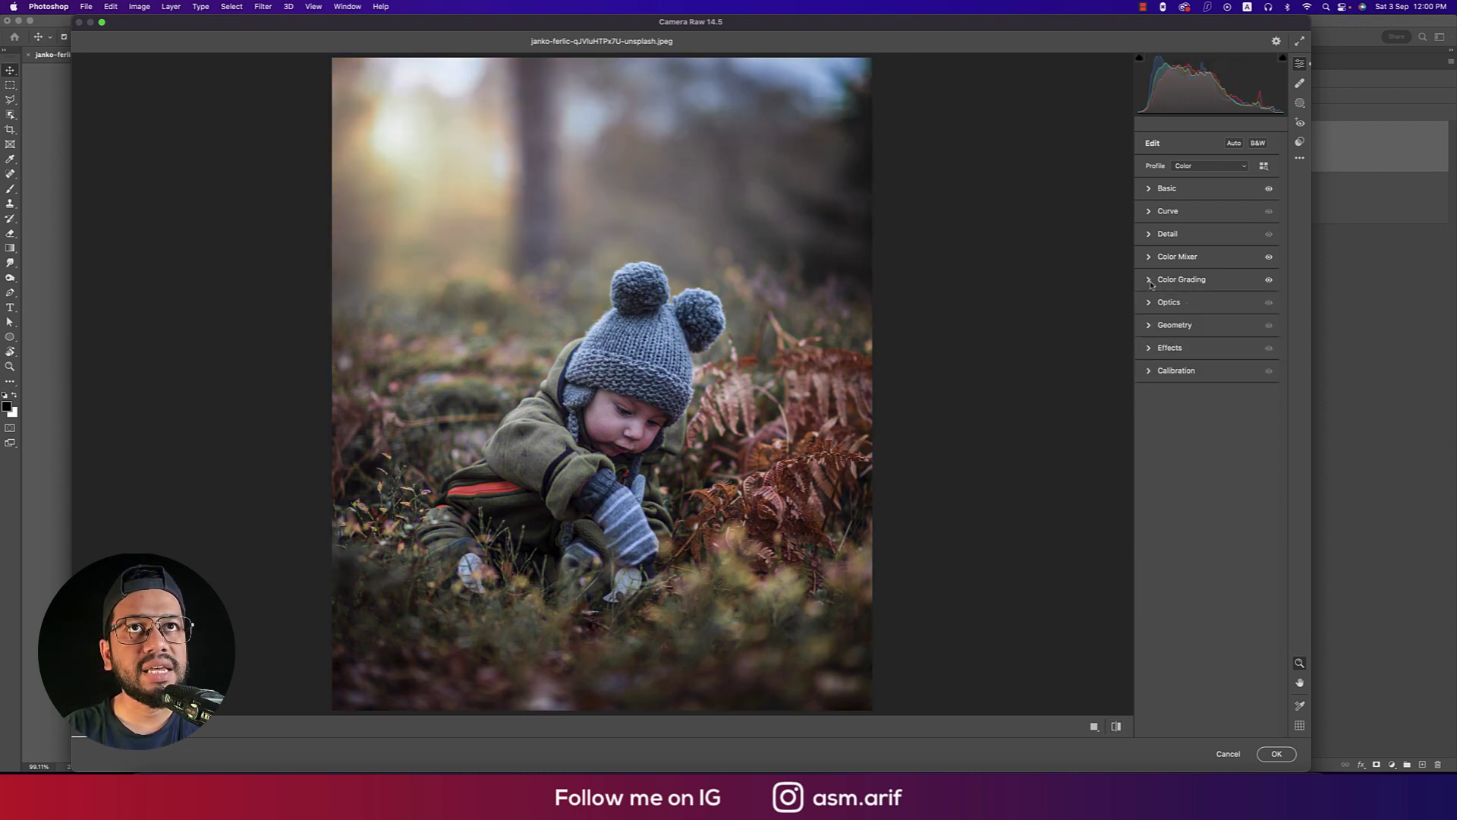
- In Calibration, set Red Primary Hue +18 and Saturation +5
{"action": "left_click", "coordinate": [1150, 371]}
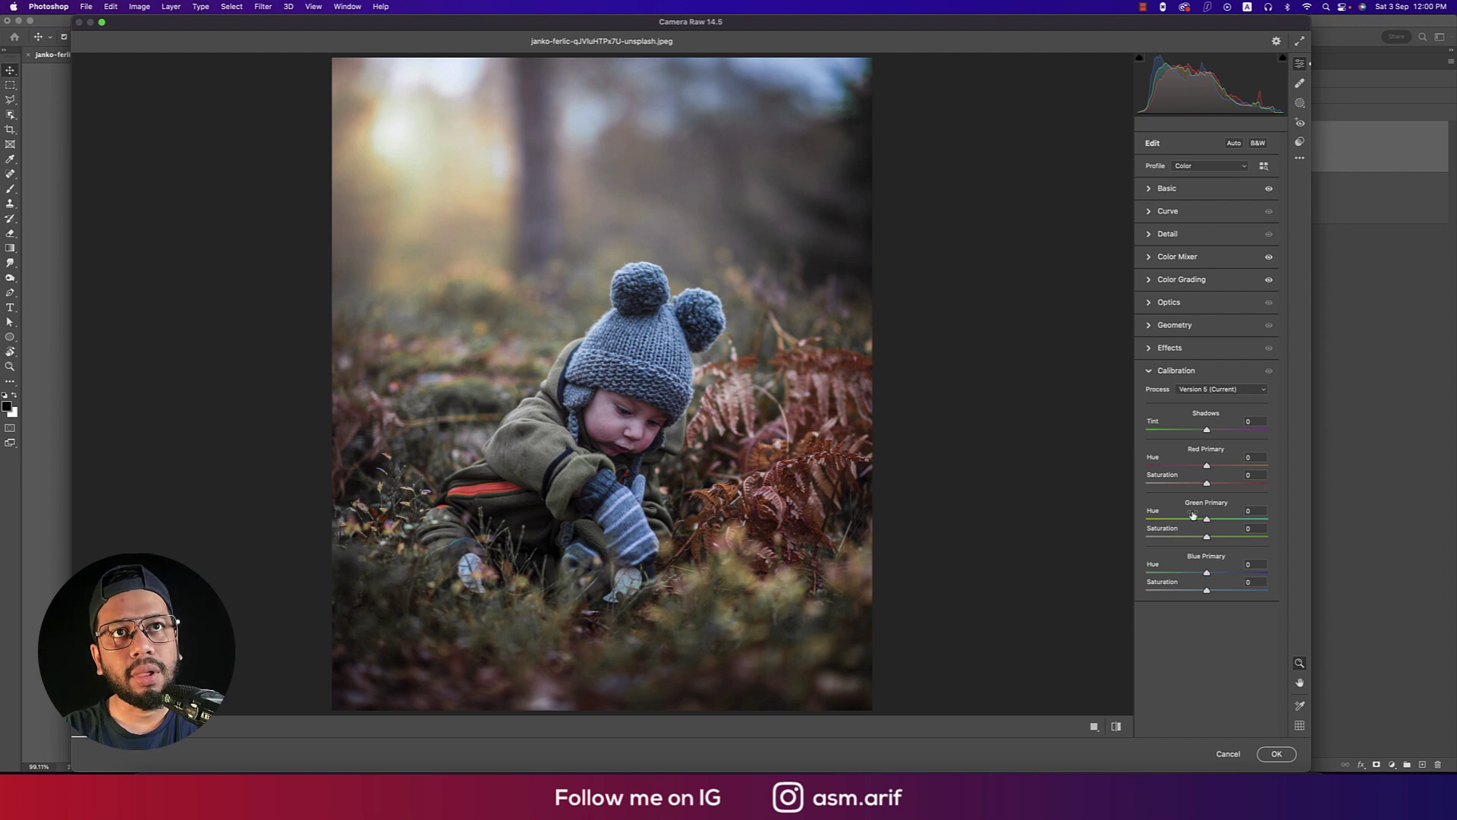
{"action": "mouse_move", "coordinate": [1206, 467]}
{"action": "left_mouse_down"}
{"action": "mouse_move", "coordinate": [1170, 468]}
{"action": "mouse_move", "coordinate": [1217, 470]}
{"action": "left_mouse_up"}
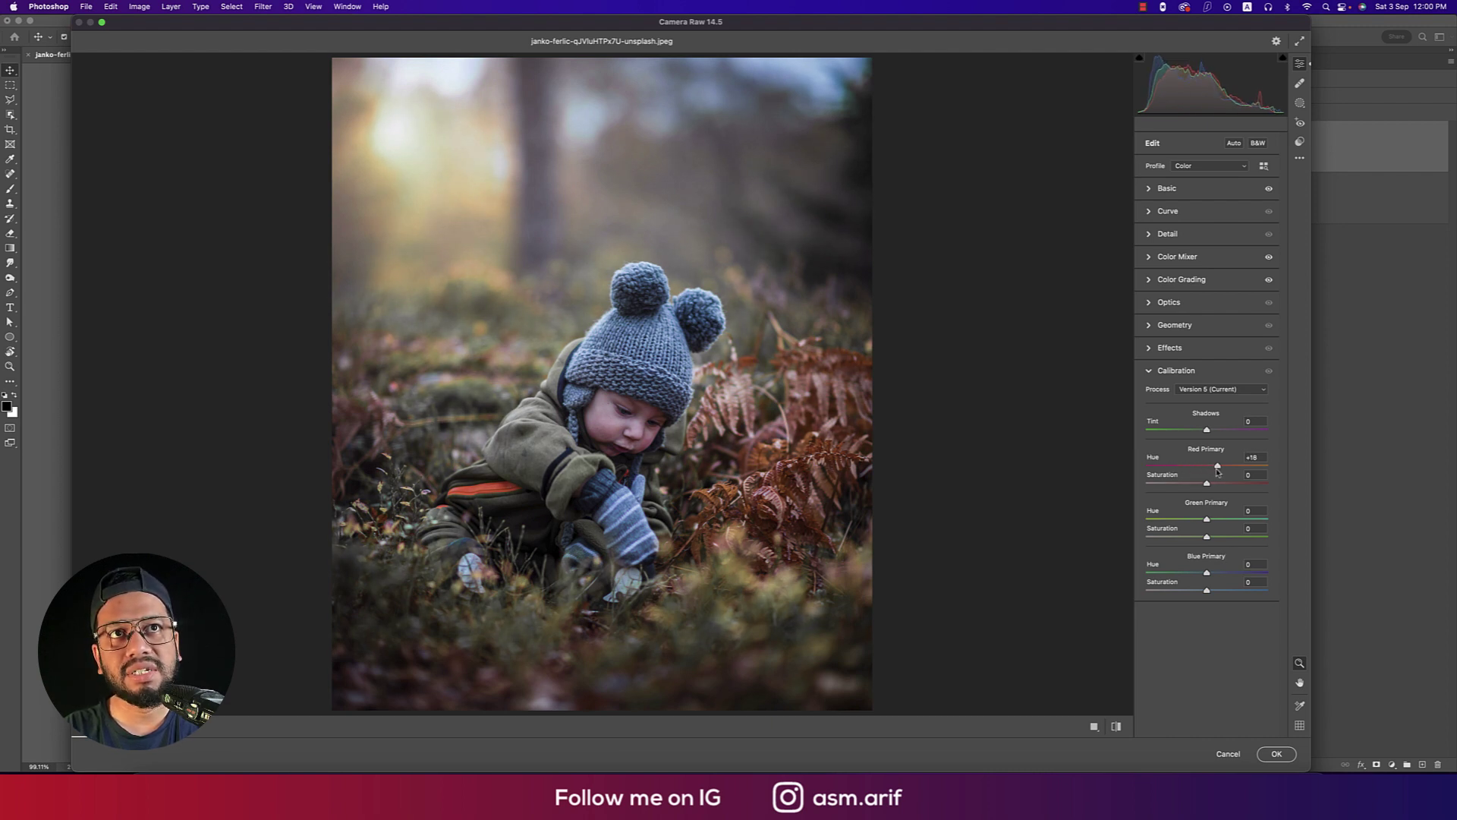
{"action": "left_click", "coordinate": [1255, 458]}
{"action": "left_click", "coordinate": [1248, 474]}
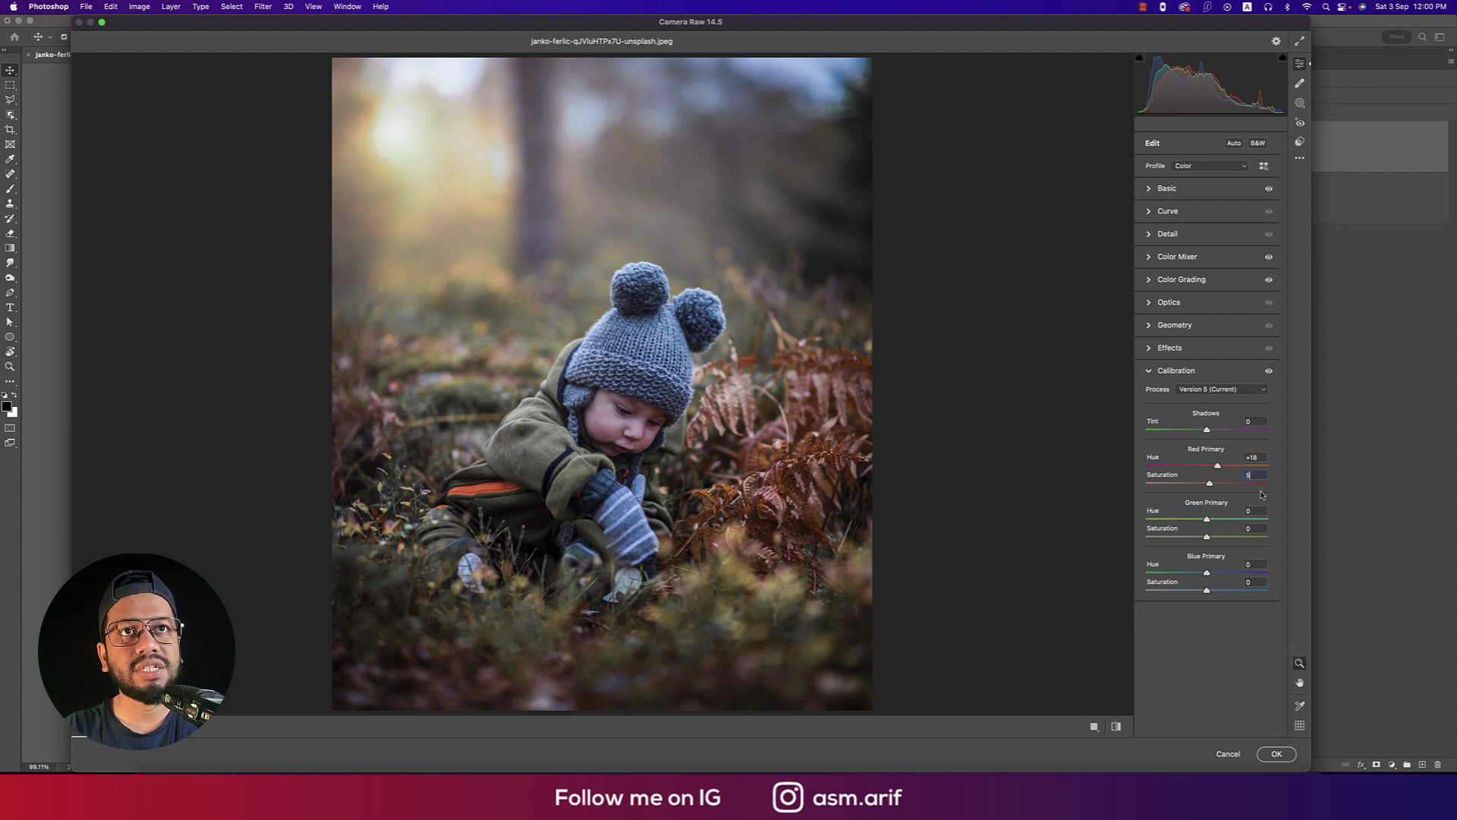
{"action": "type", "text": "6"}
{"action": "key", "text": "Tab"}
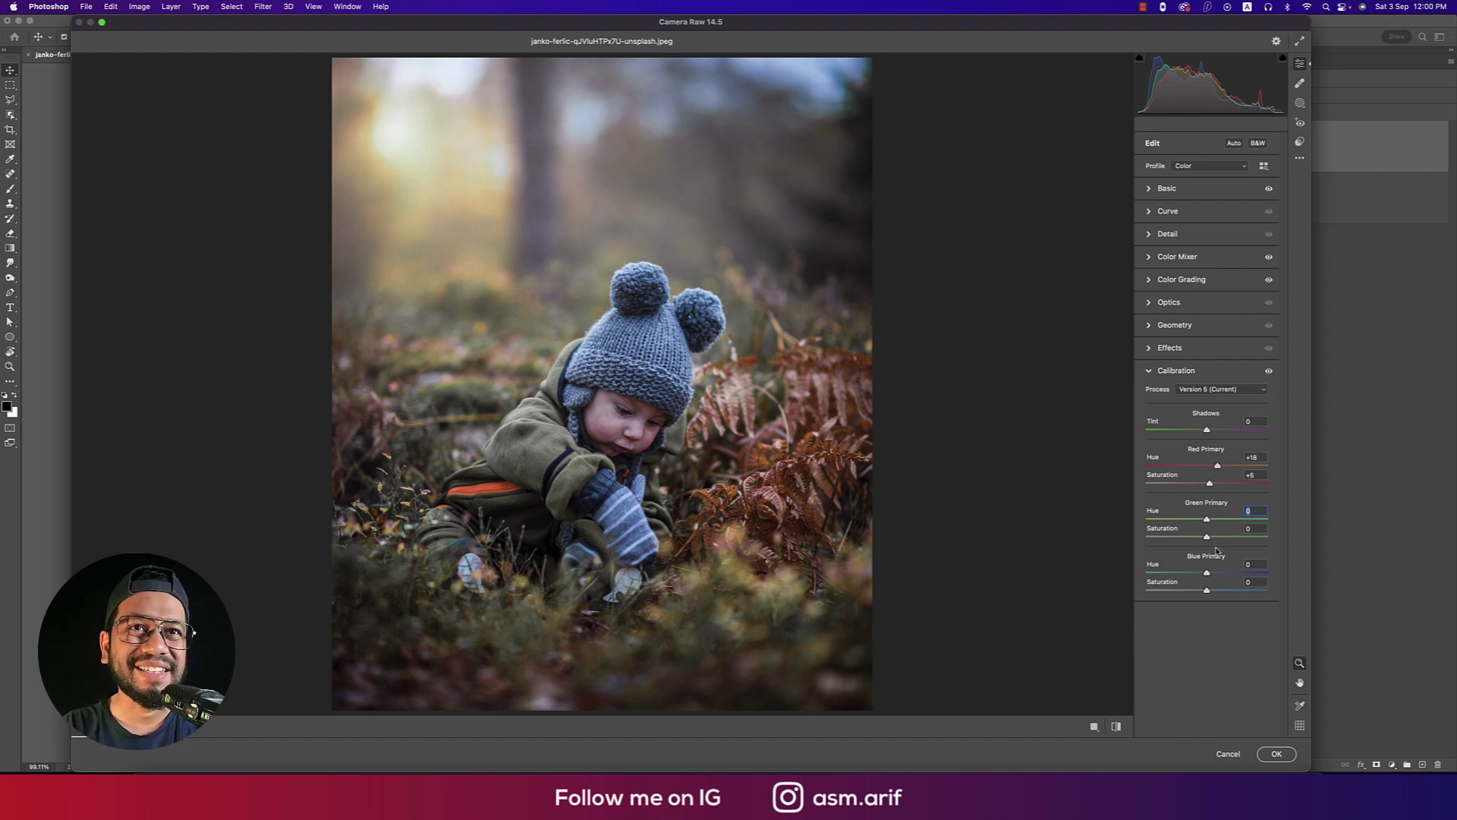
- Set Green Primary Hue -31 and Blue Primary Hue +4, with saturations +5
{"action": "left_click_drag", "start_coordinate": [1207, 520], "coordinate": [1188, 521]}
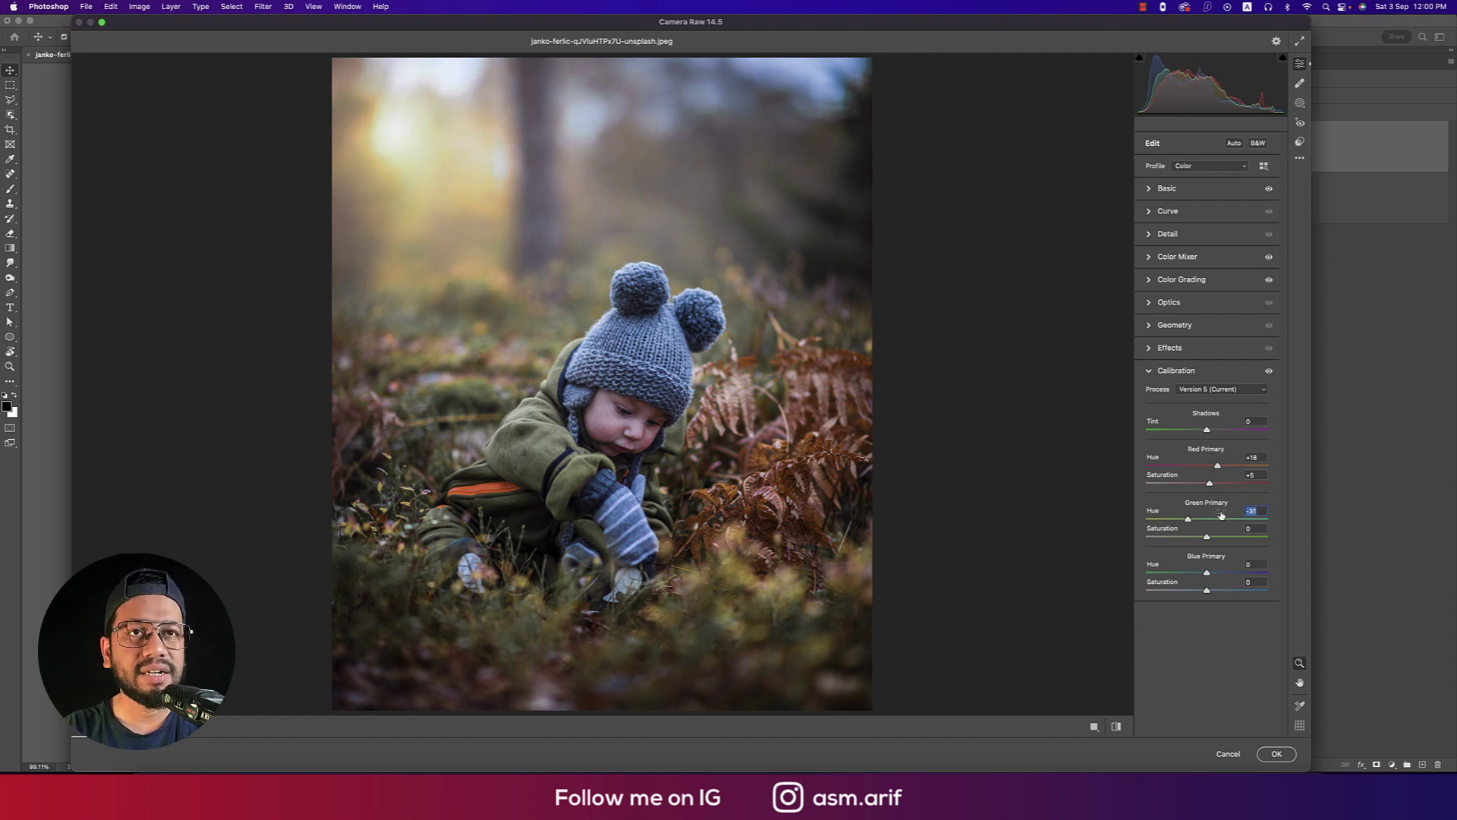
{"action": "key", "text": "Tab"}
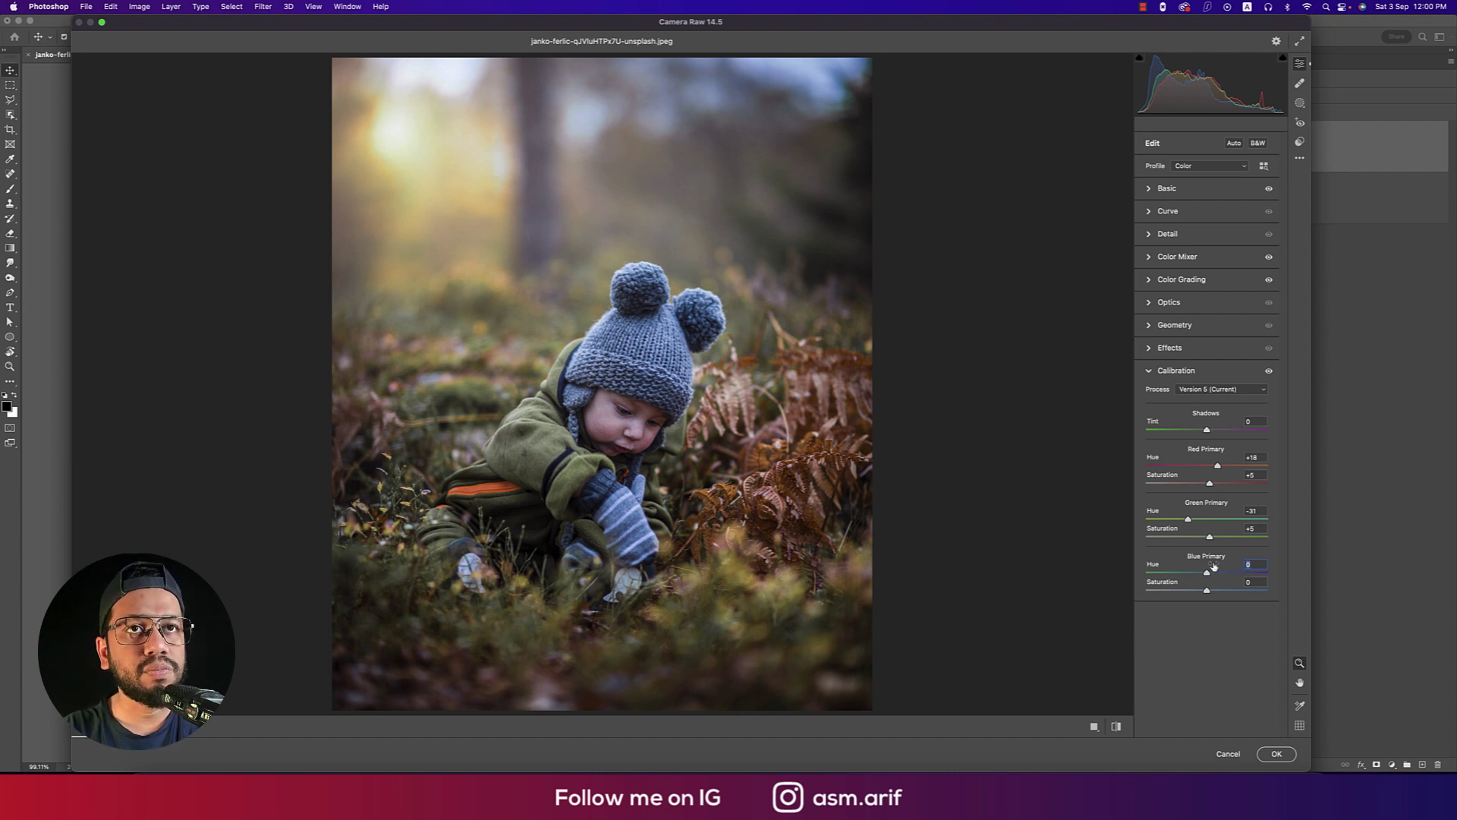
{"action": "mouse_move", "coordinate": [1208, 574]}
{"action": "left_mouse_down"}
{"action": "mouse_move", "coordinate": [1245, 573]}
{"action": "mouse_move", "coordinate": [1206, 572]}
{"action": "left_mouse_up"}
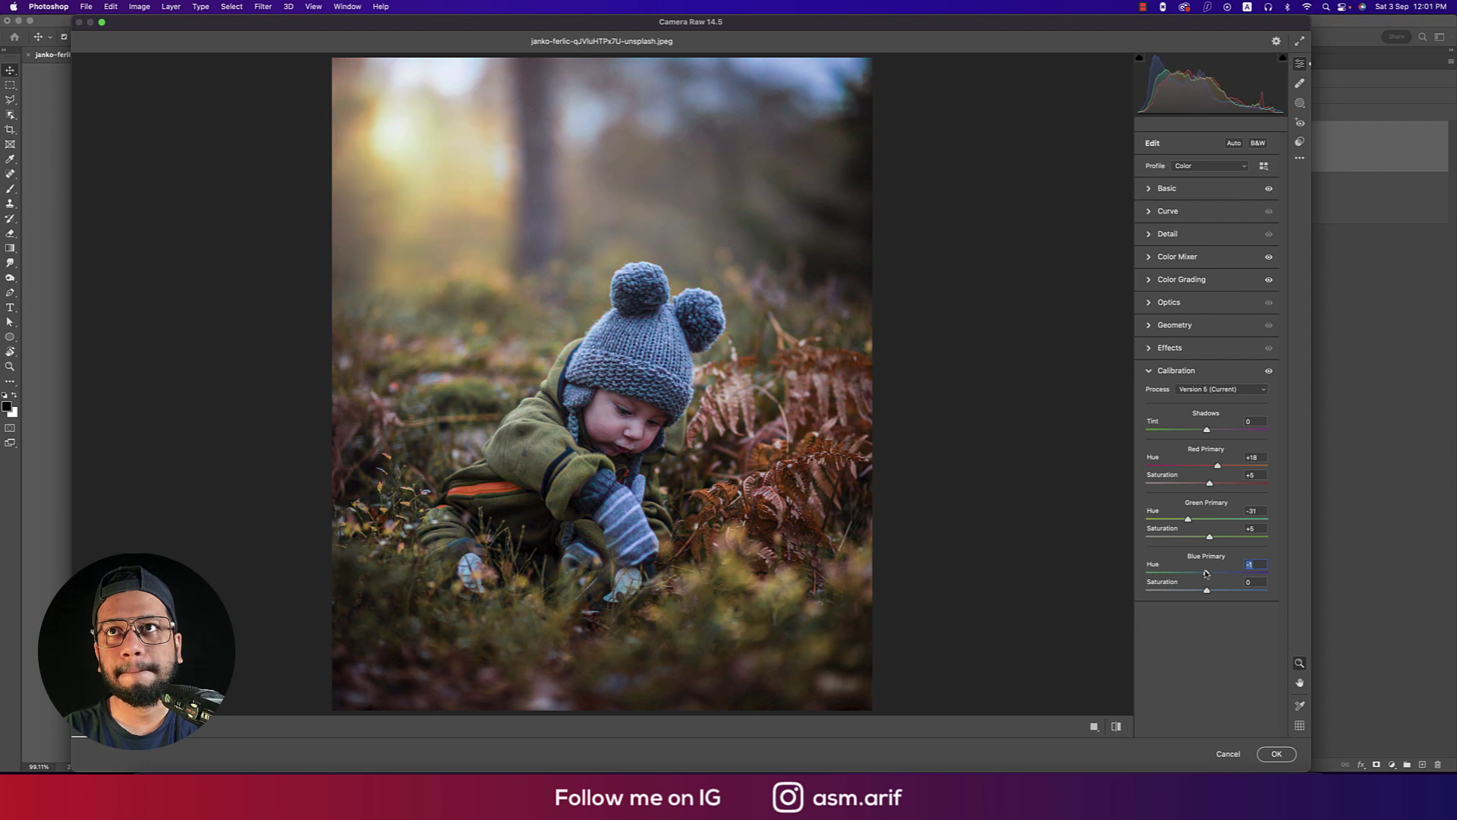
{"action": "left_click", "coordinate": [1116, 726]}
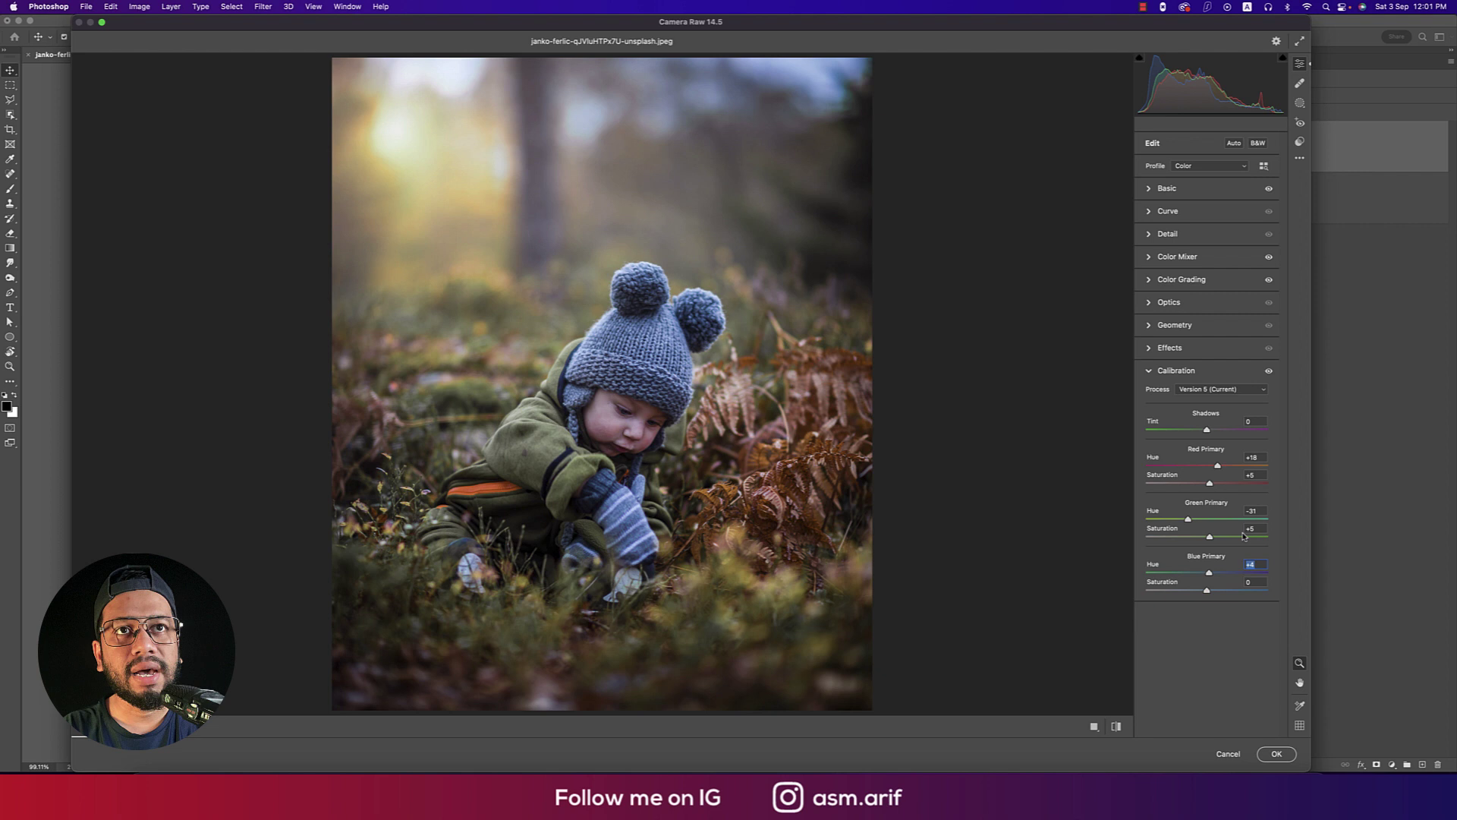
{"action": "left_click", "coordinate": [1253, 582]}
{"action": "type", "text": "5"}
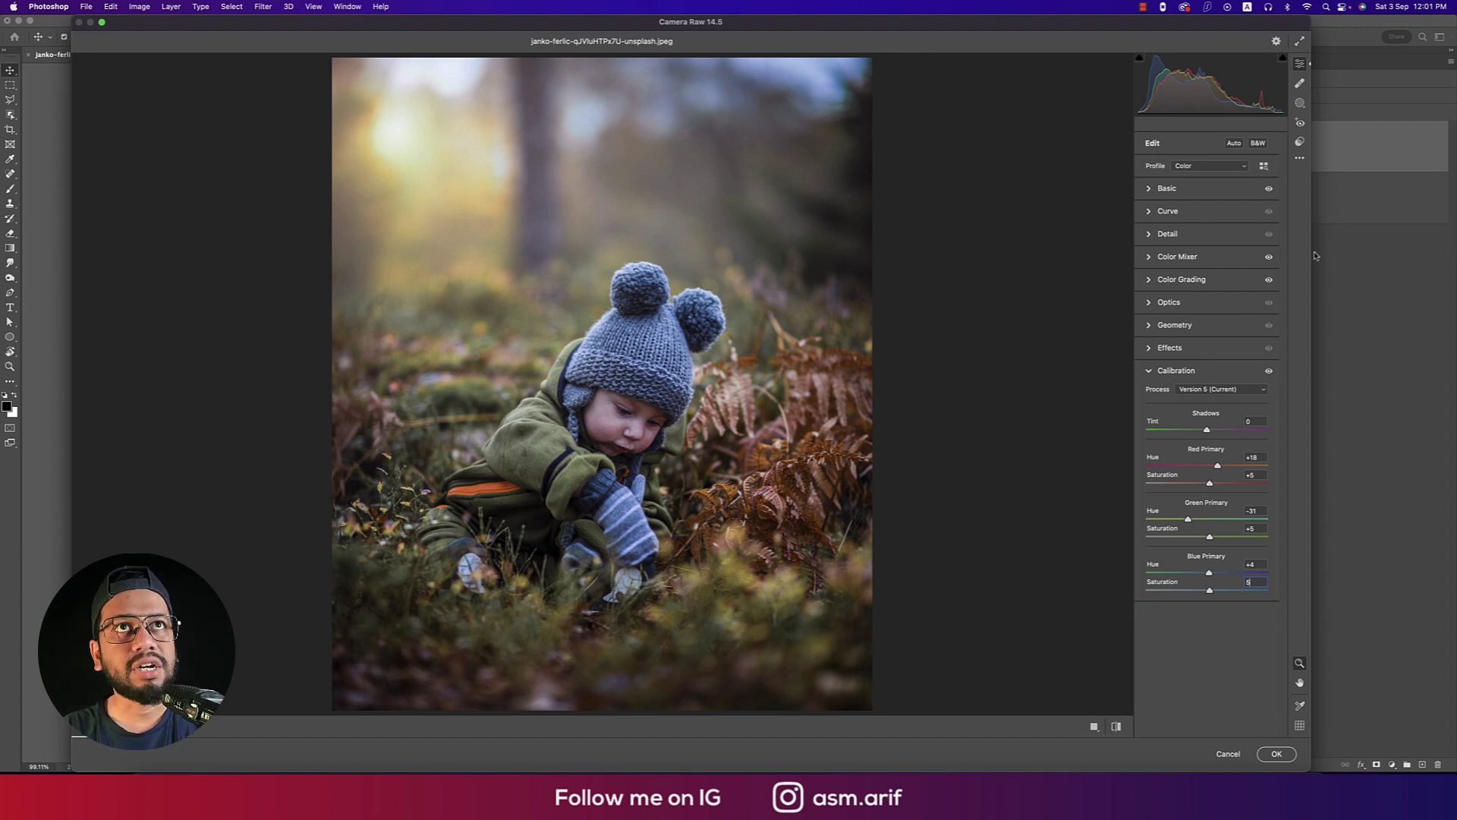
{"action": "left_click", "coordinate": [1302, 159]}
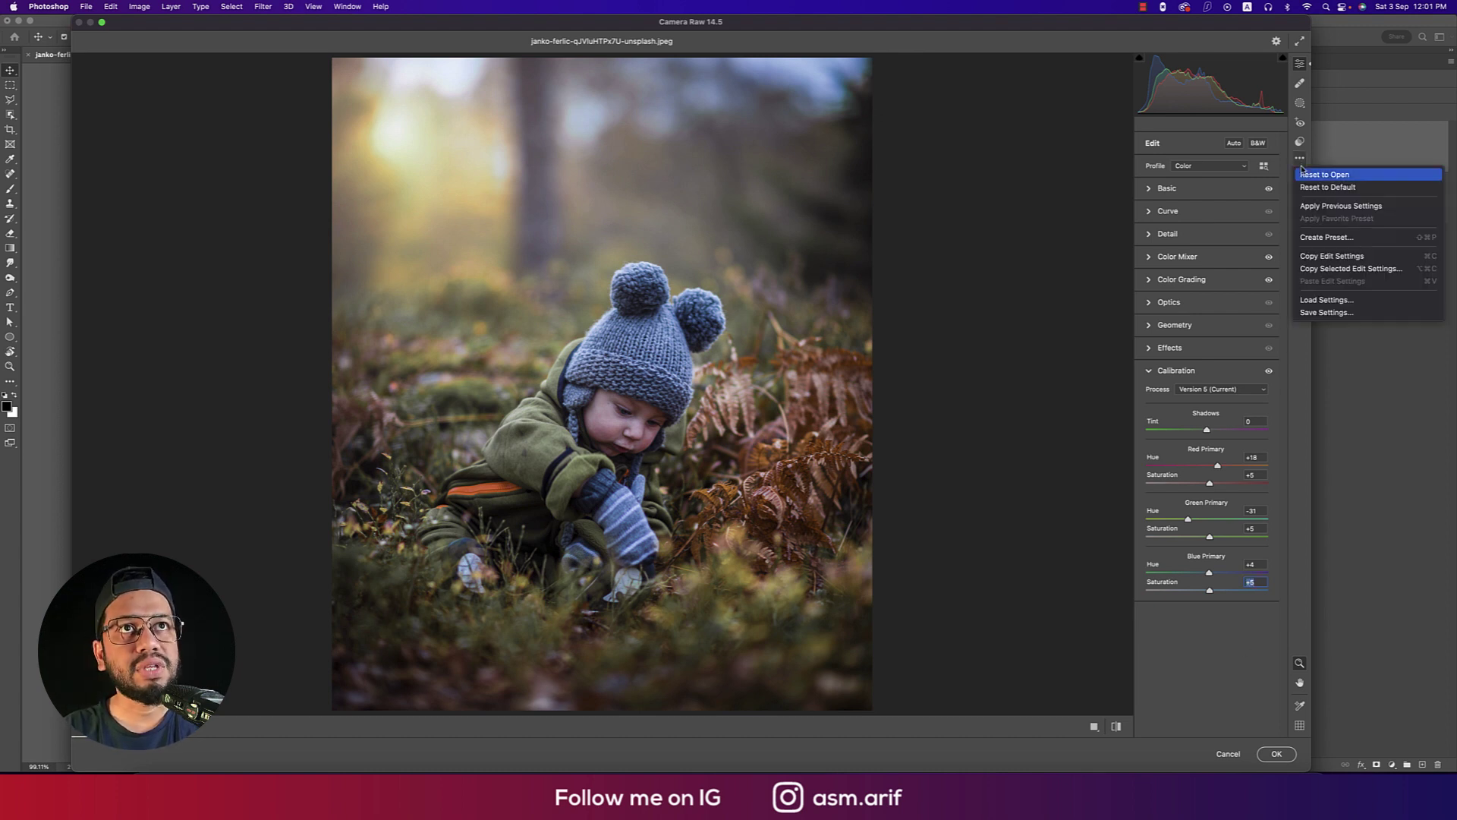
- Save the Camera Raw settings as 'babay photo.xmp' and apply the filter
{"action": "left_click", "coordinate": [1321, 317]}
{"action": "left_click", "coordinate": [809, 148]}
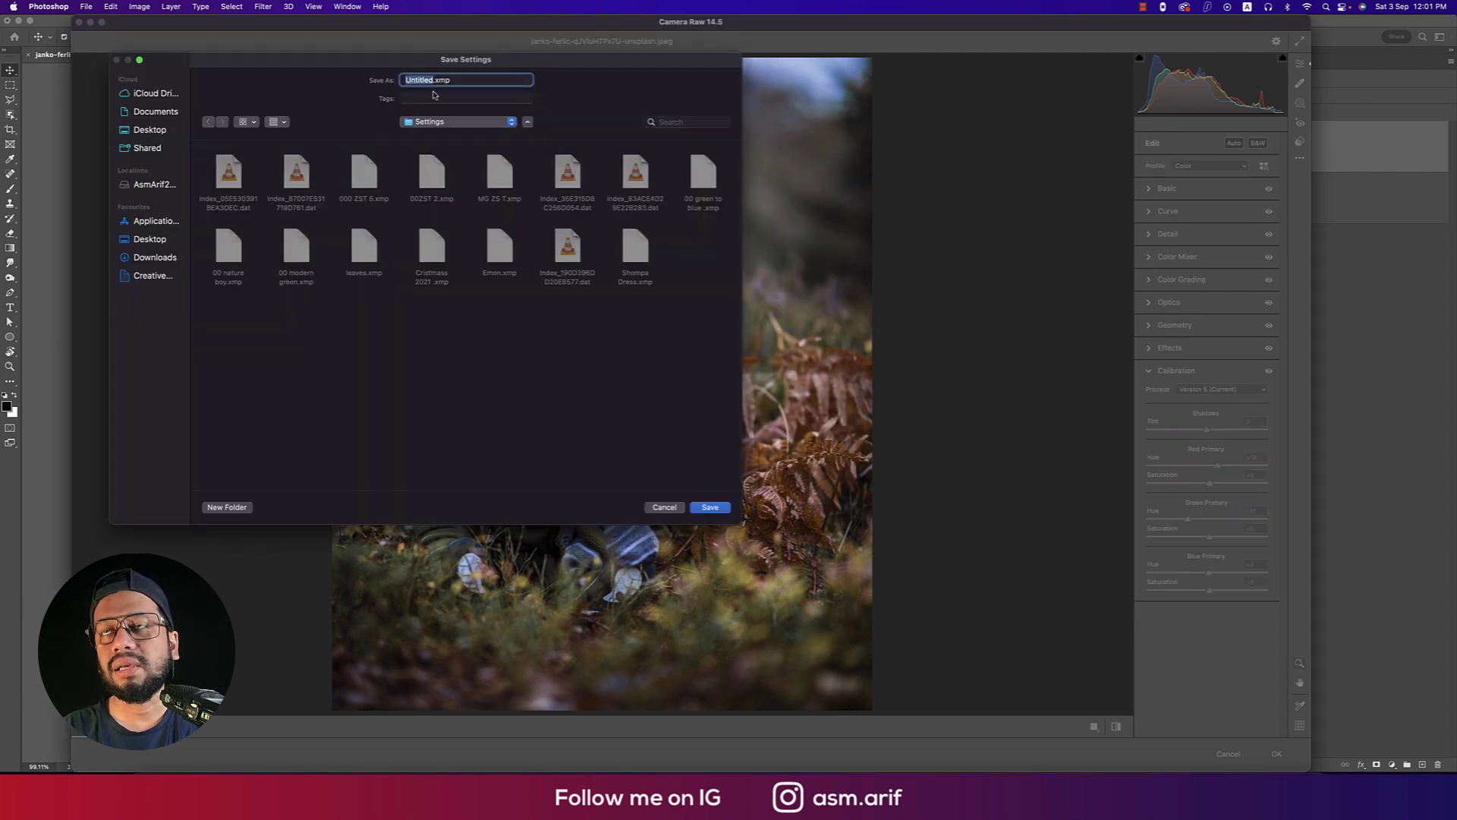
{"action": "type", "text": "baba"}
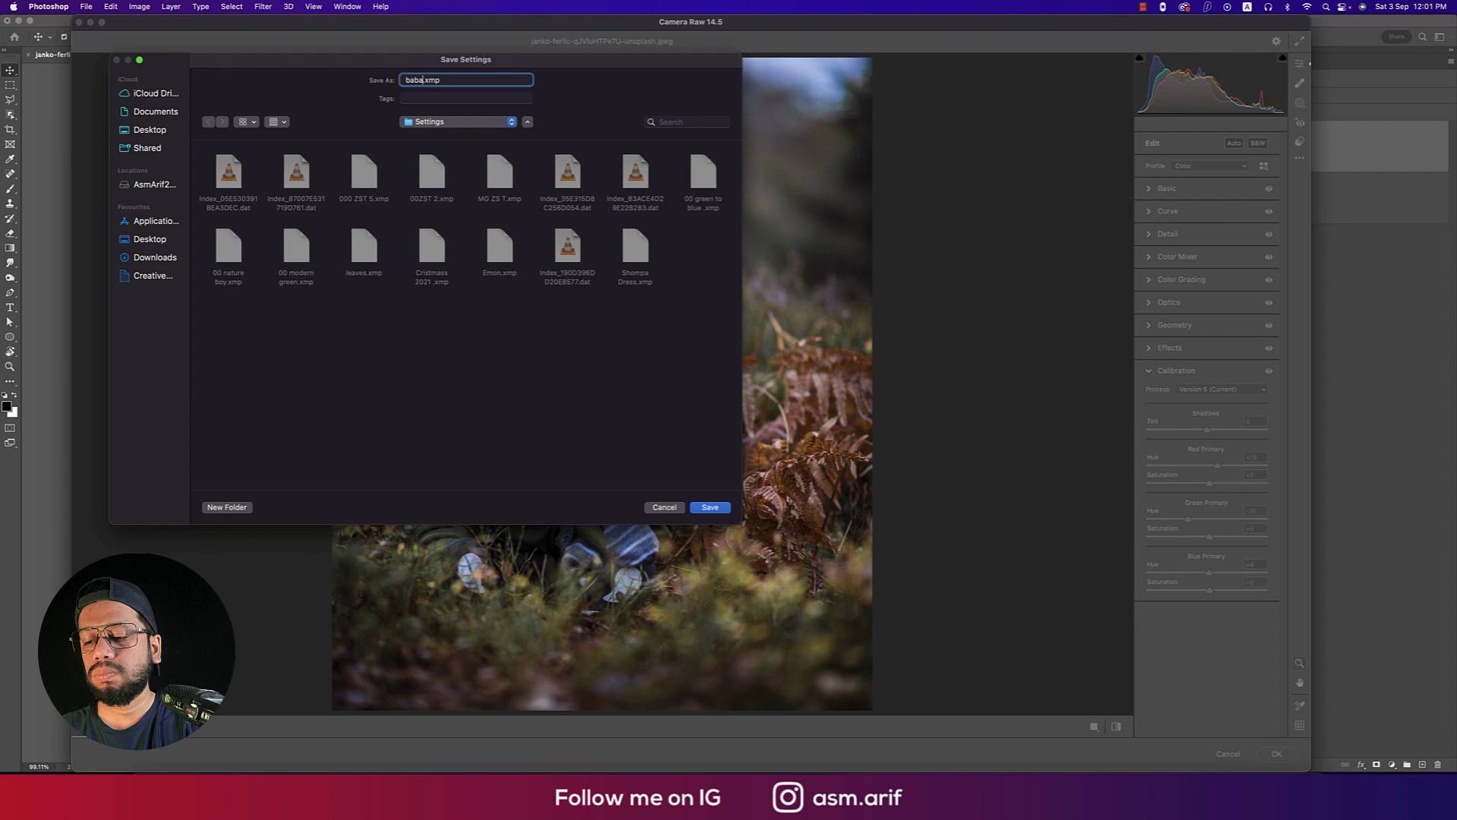
{"action": "type", "text": "nk"}
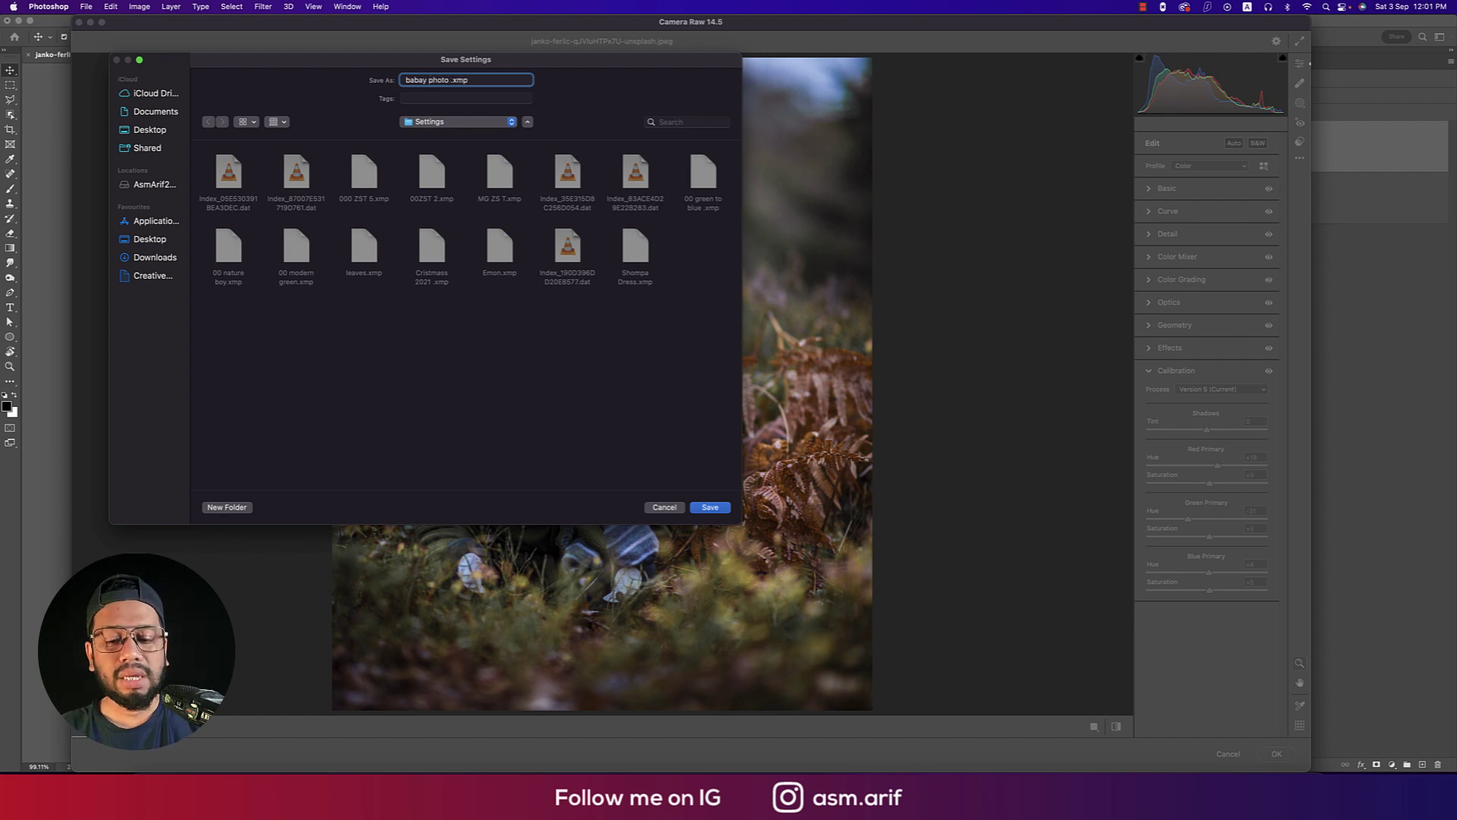
{"action": "key", "text": "Return"}
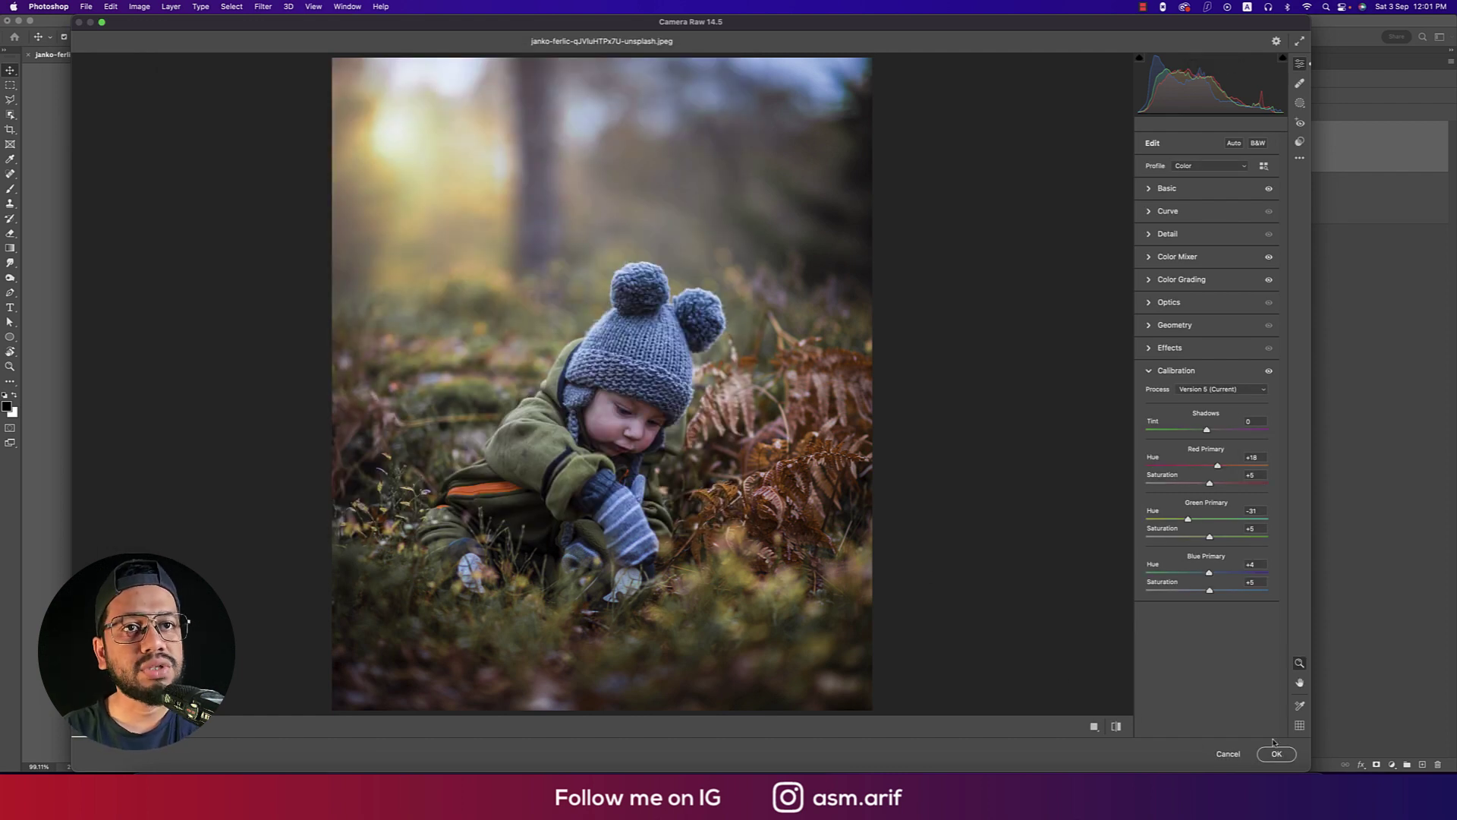
{"action": "left_click", "coordinate": [1276, 754]}
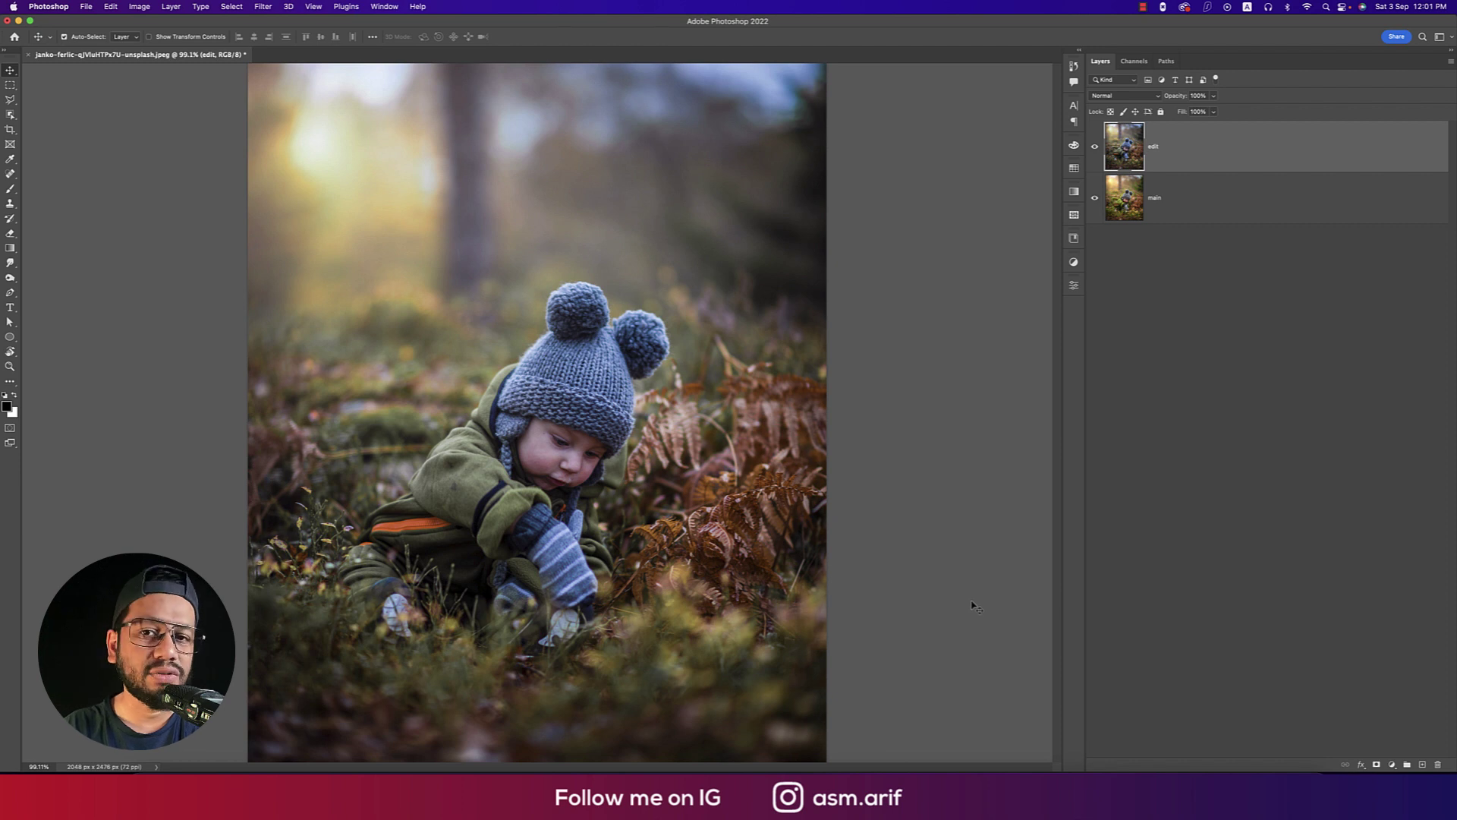
- Add a DropBlues.3DL Color Lookup layer in Darken blend mode
{"action": "left_click", "coordinate": [1094, 148]}
{"action": "left_click", "coordinate": [1096, 148]}
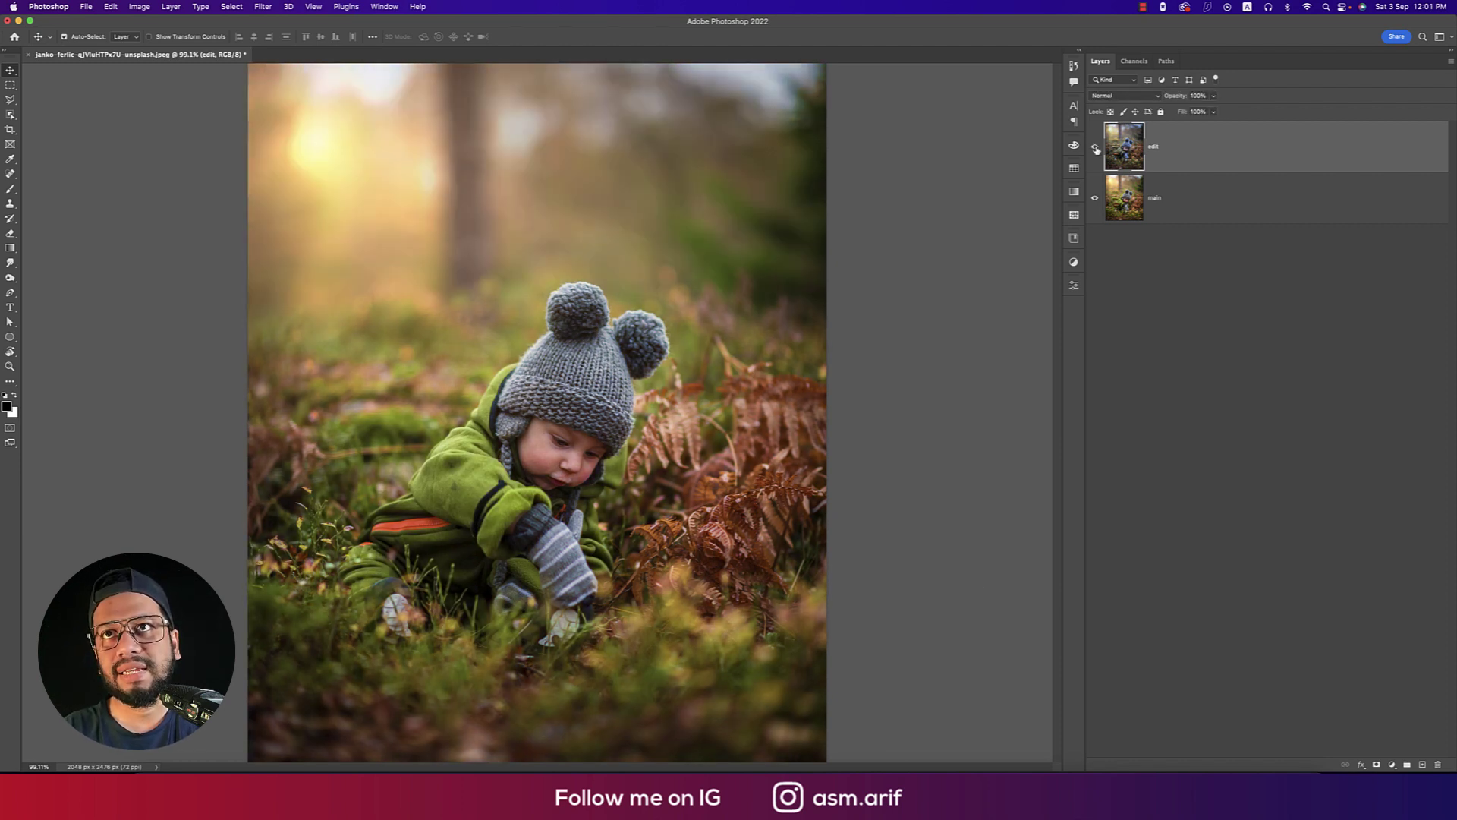
{"action": "left_click", "coordinate": [1095, 148]}
{"action": "left_click", "coordinate": [1391, 763]}
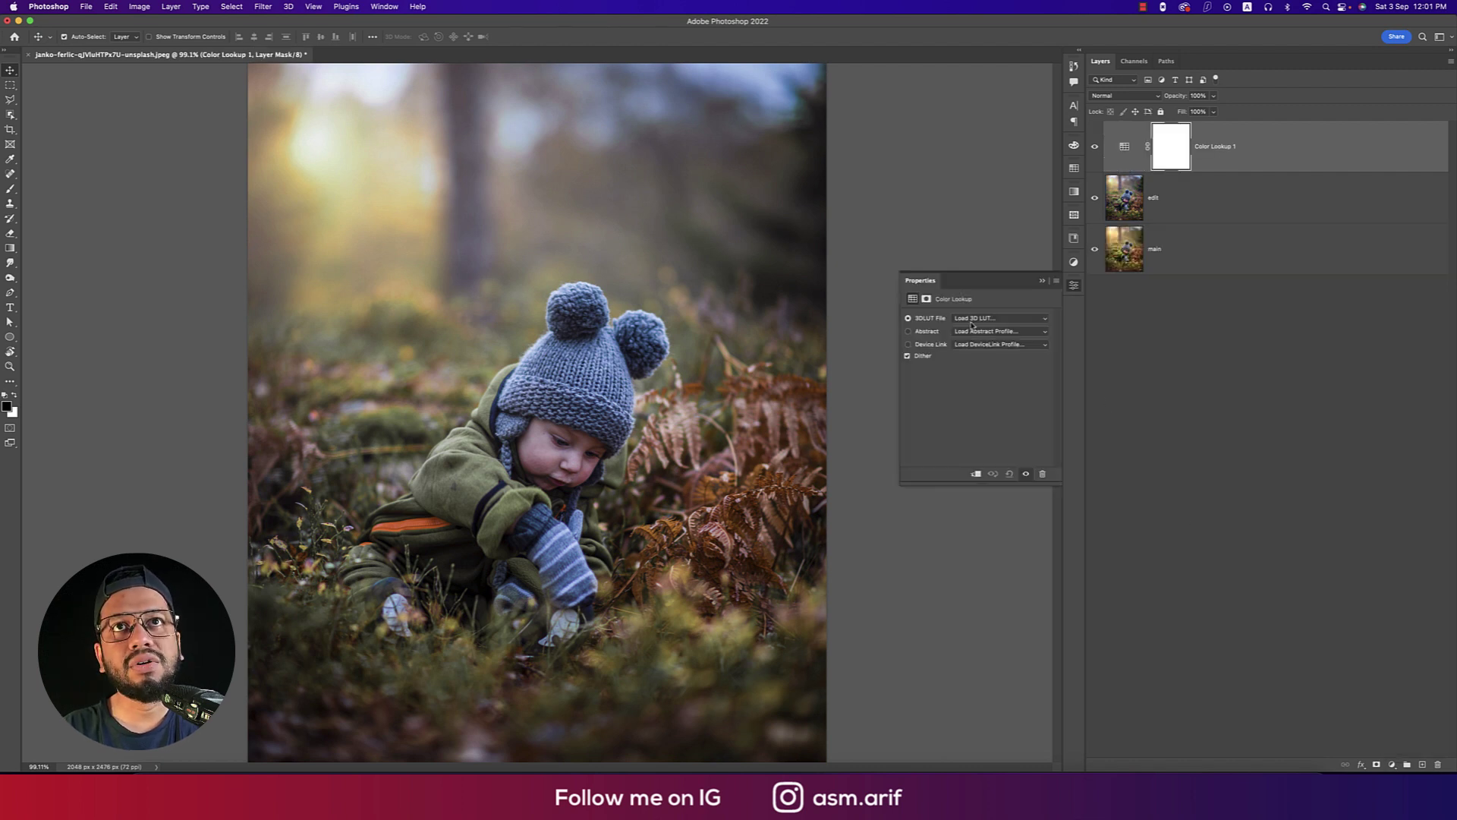
{"action": "left_click", "coordinate": [972, 326]}
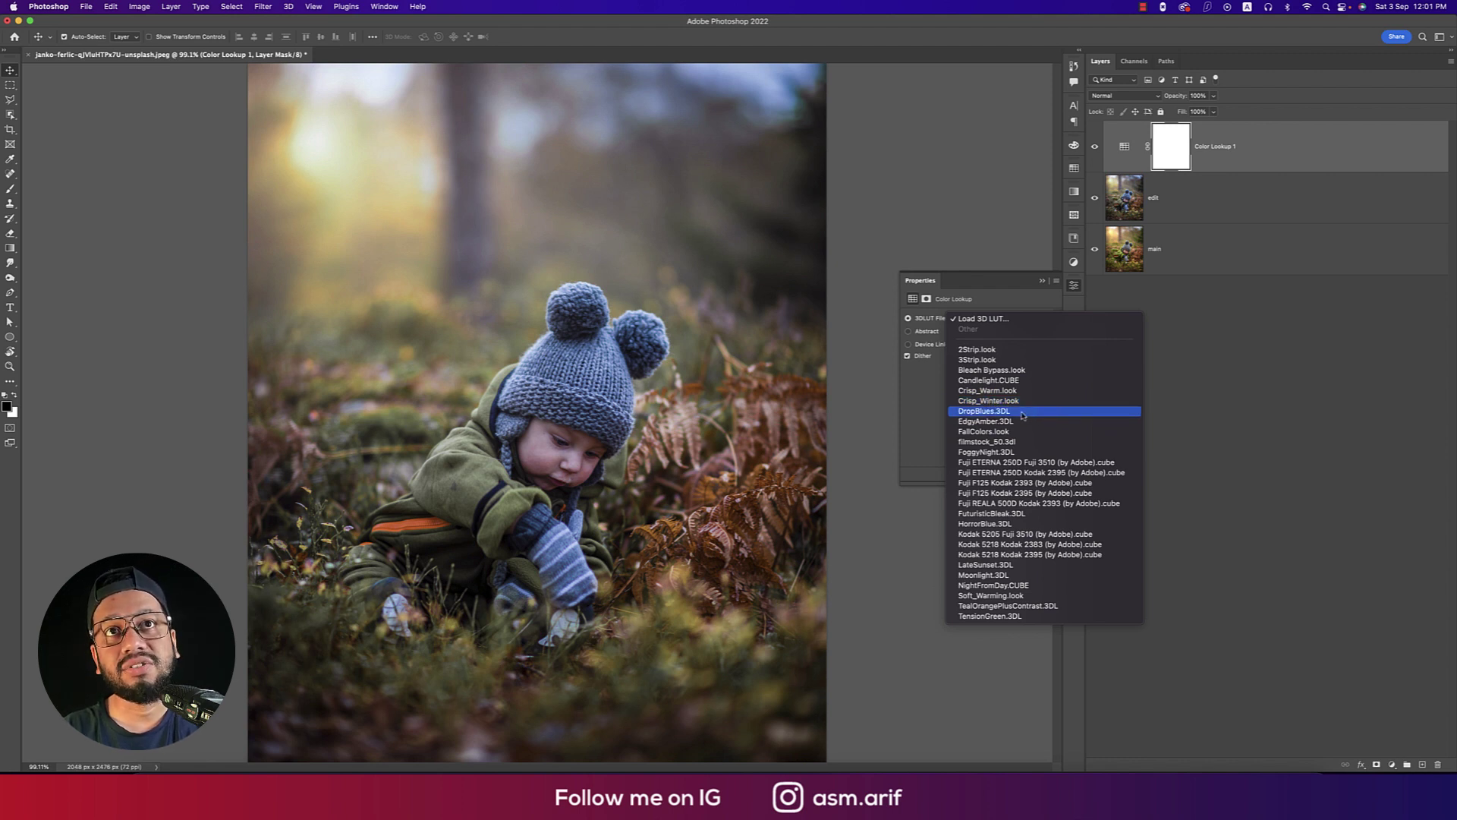
{"action": "left_click", "coordinate": [1022, 412]}
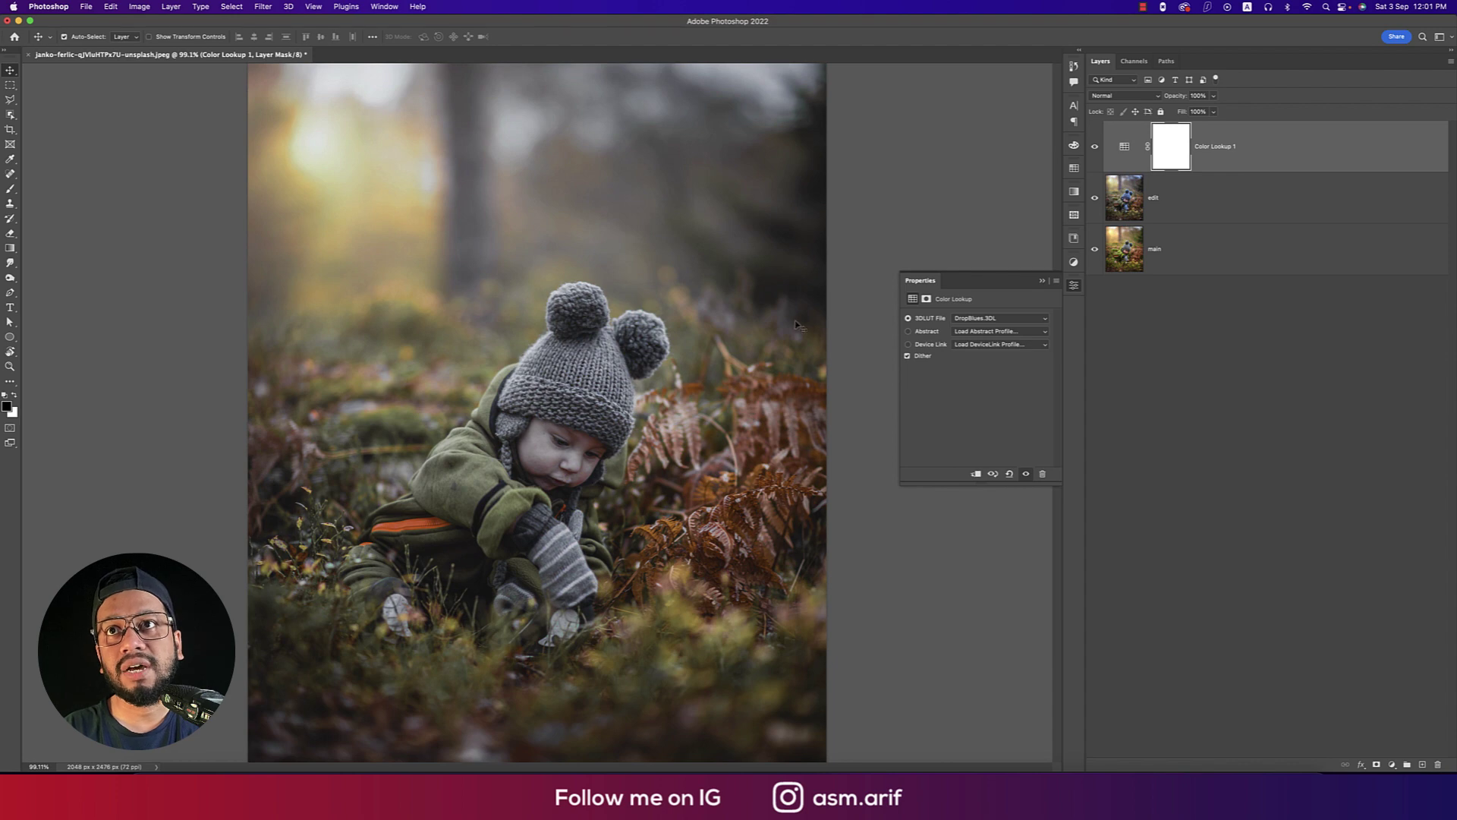
{"action": "left_click", "coordinate": [1041, 281]}
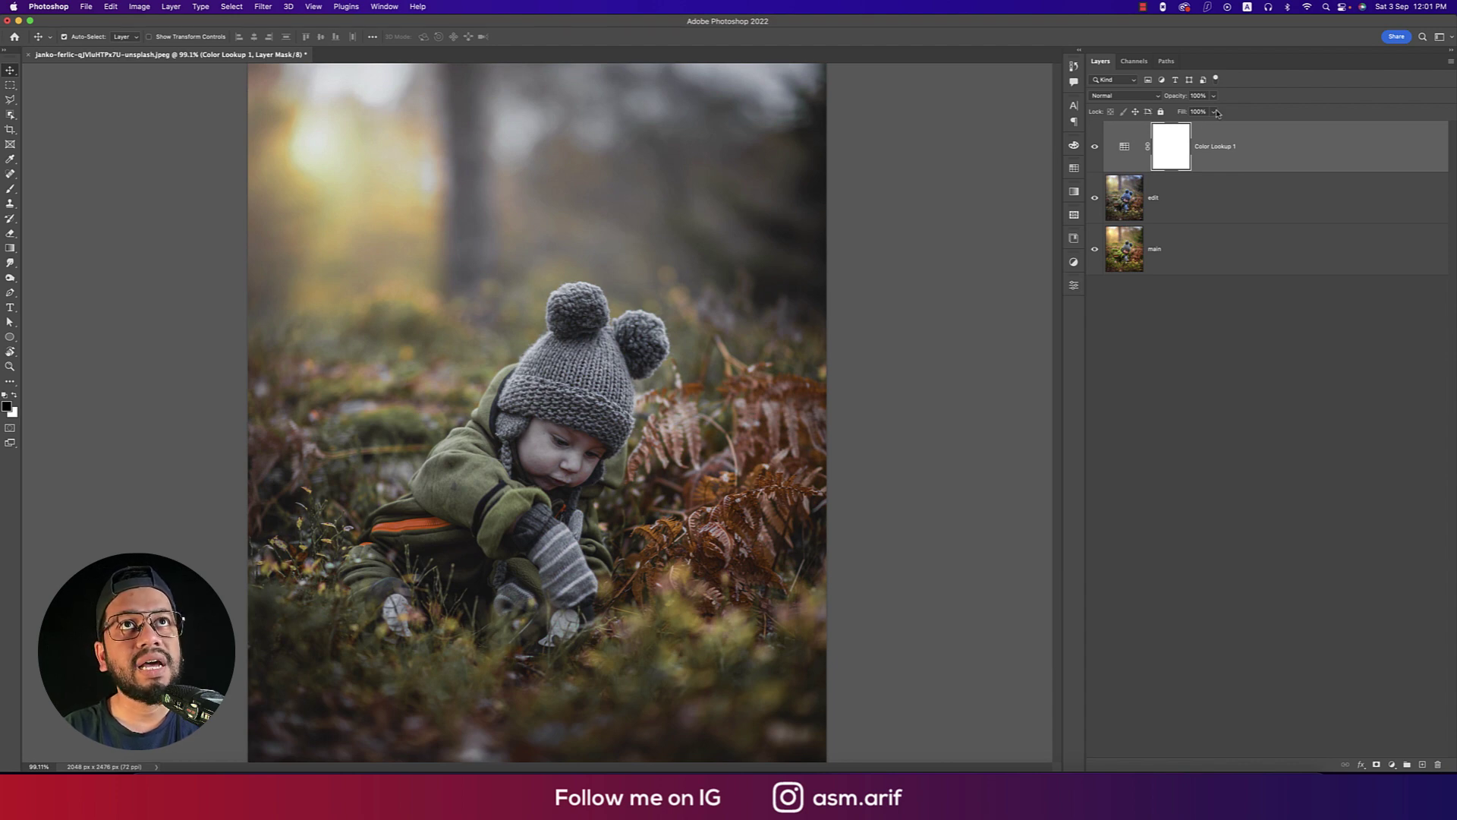
{"action": "left_click", "coordinate": [1144, 98]}
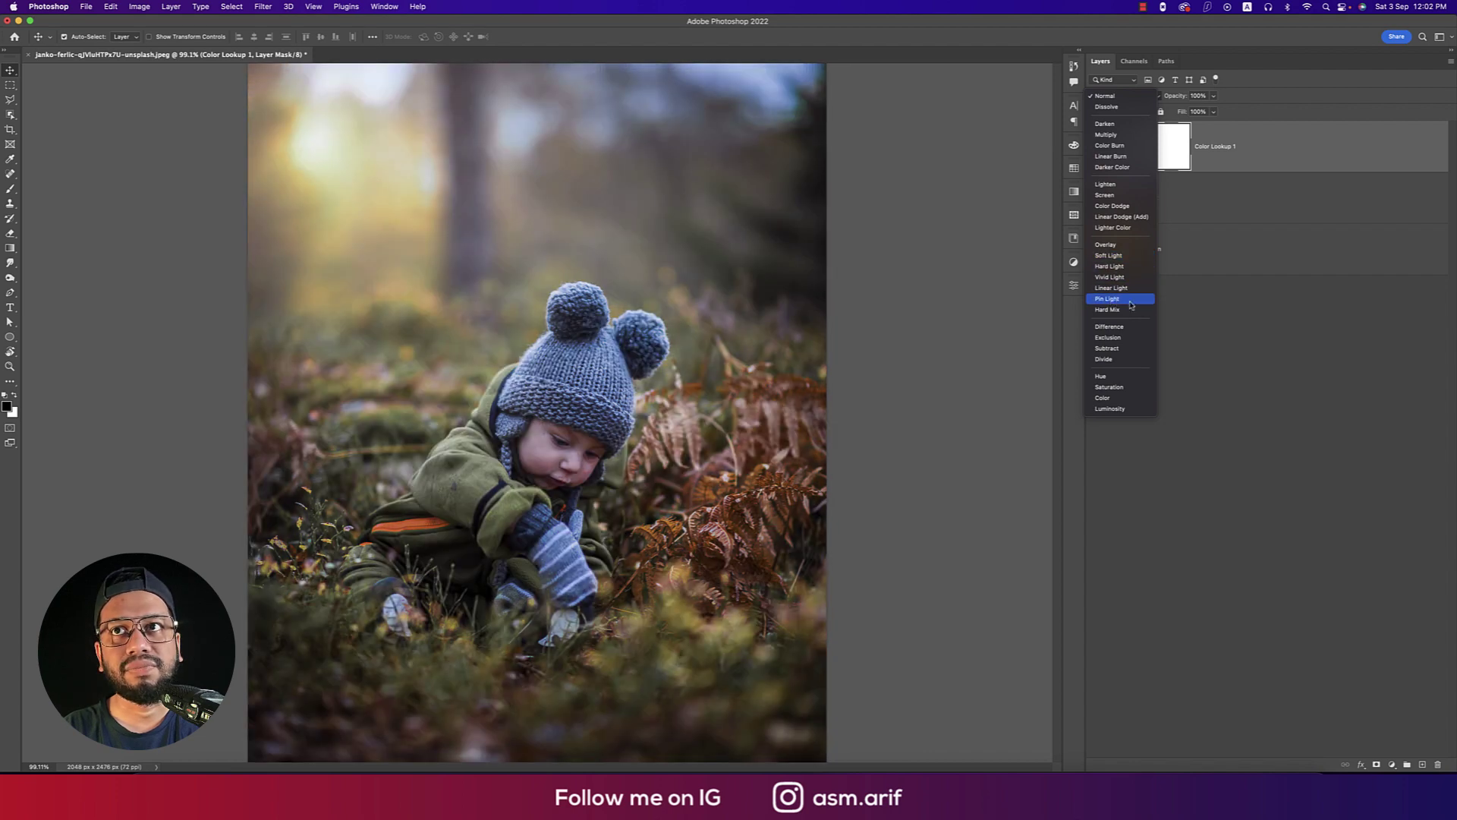
{"action": "left_click", "coordinate": [1106, 122]}
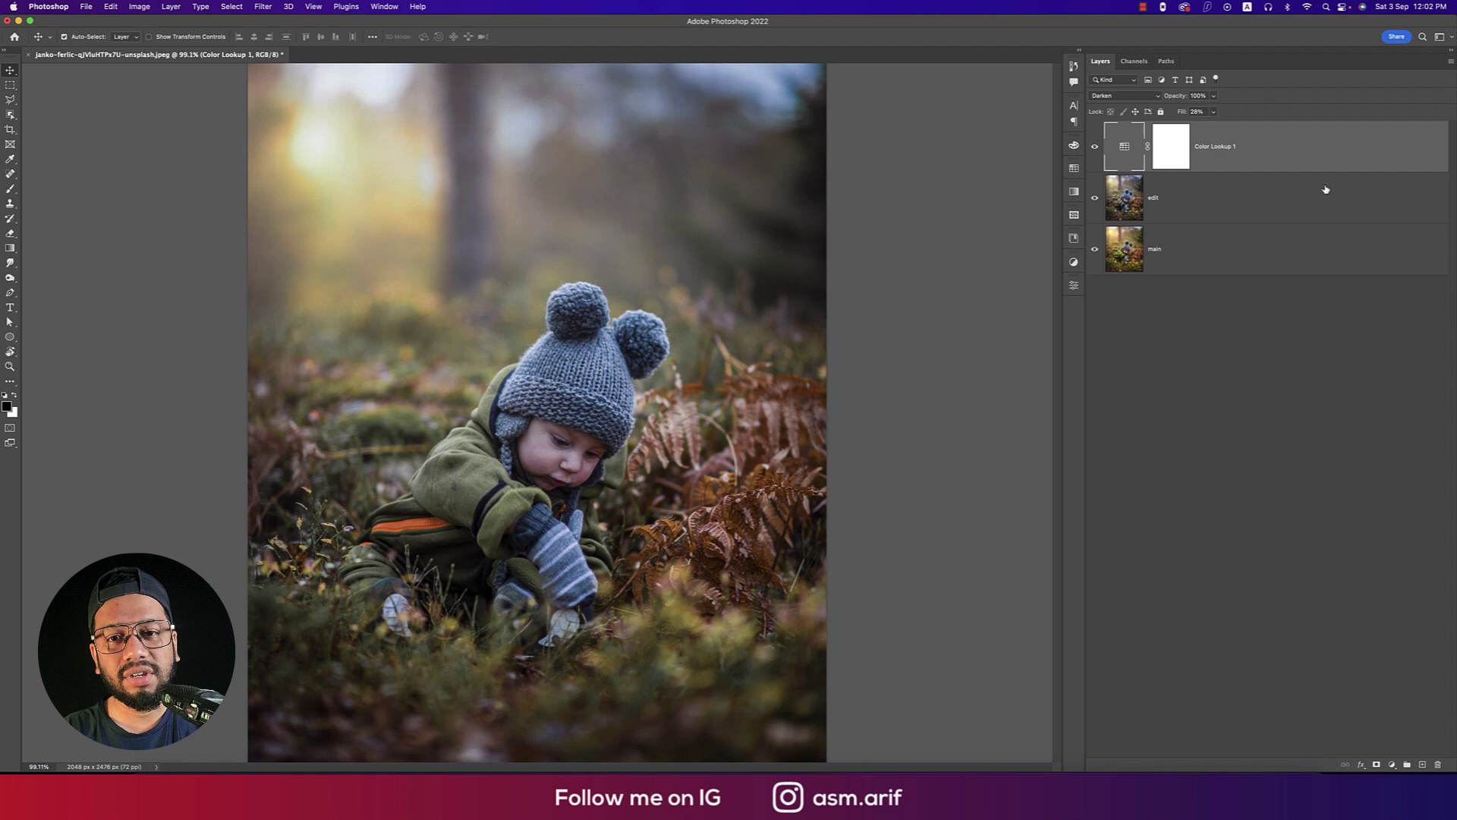
- Convert the lookup and edit layers into one smart object, then compare
{"action": "left_click", "coordinate": [1278, 195], "text": "shift"}
{"action": "right_click", "coordinate": [1285, 164]}
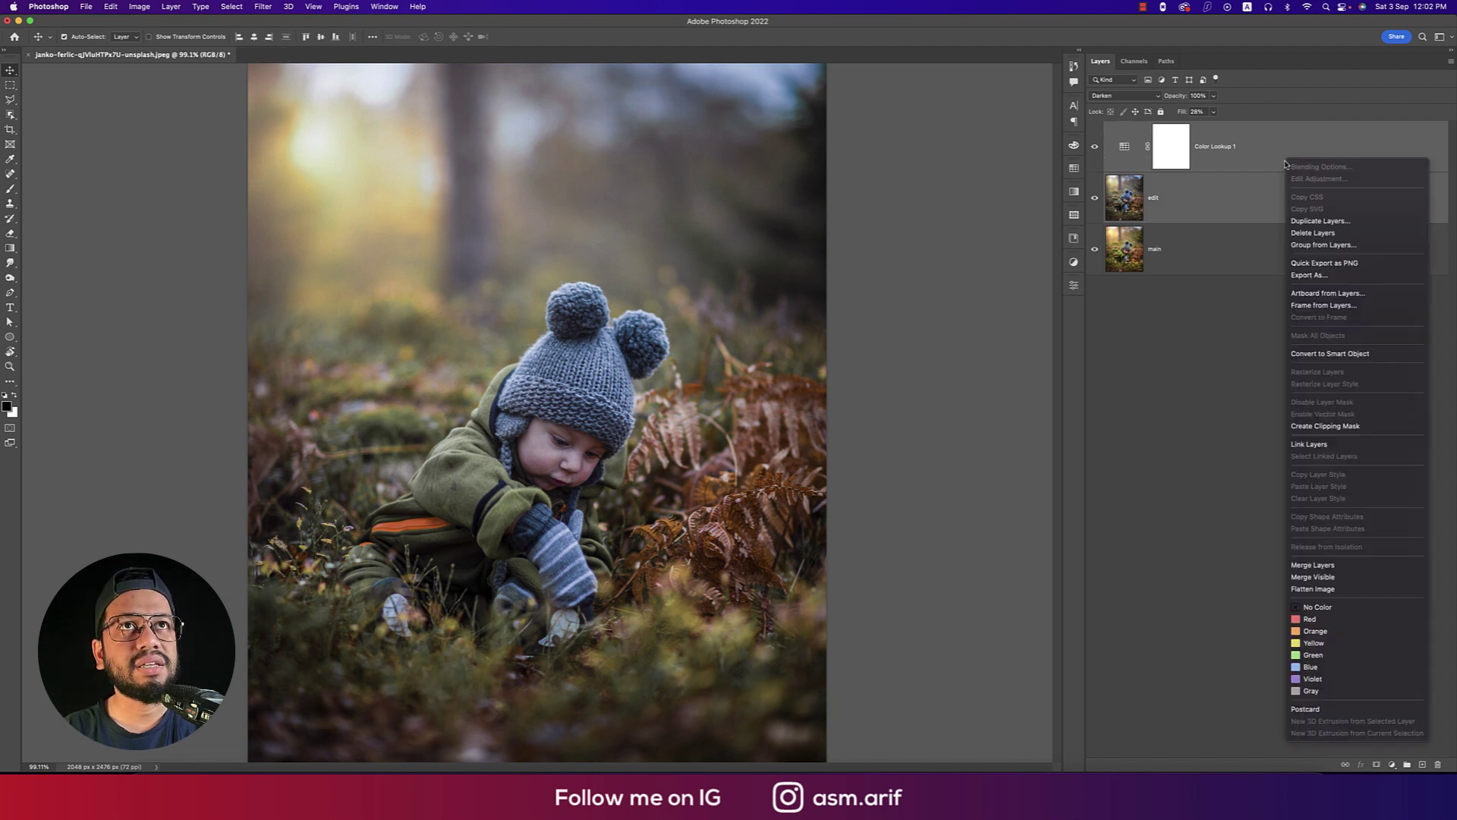
{"action": "left_click", "coordinate": [1321, 354]}
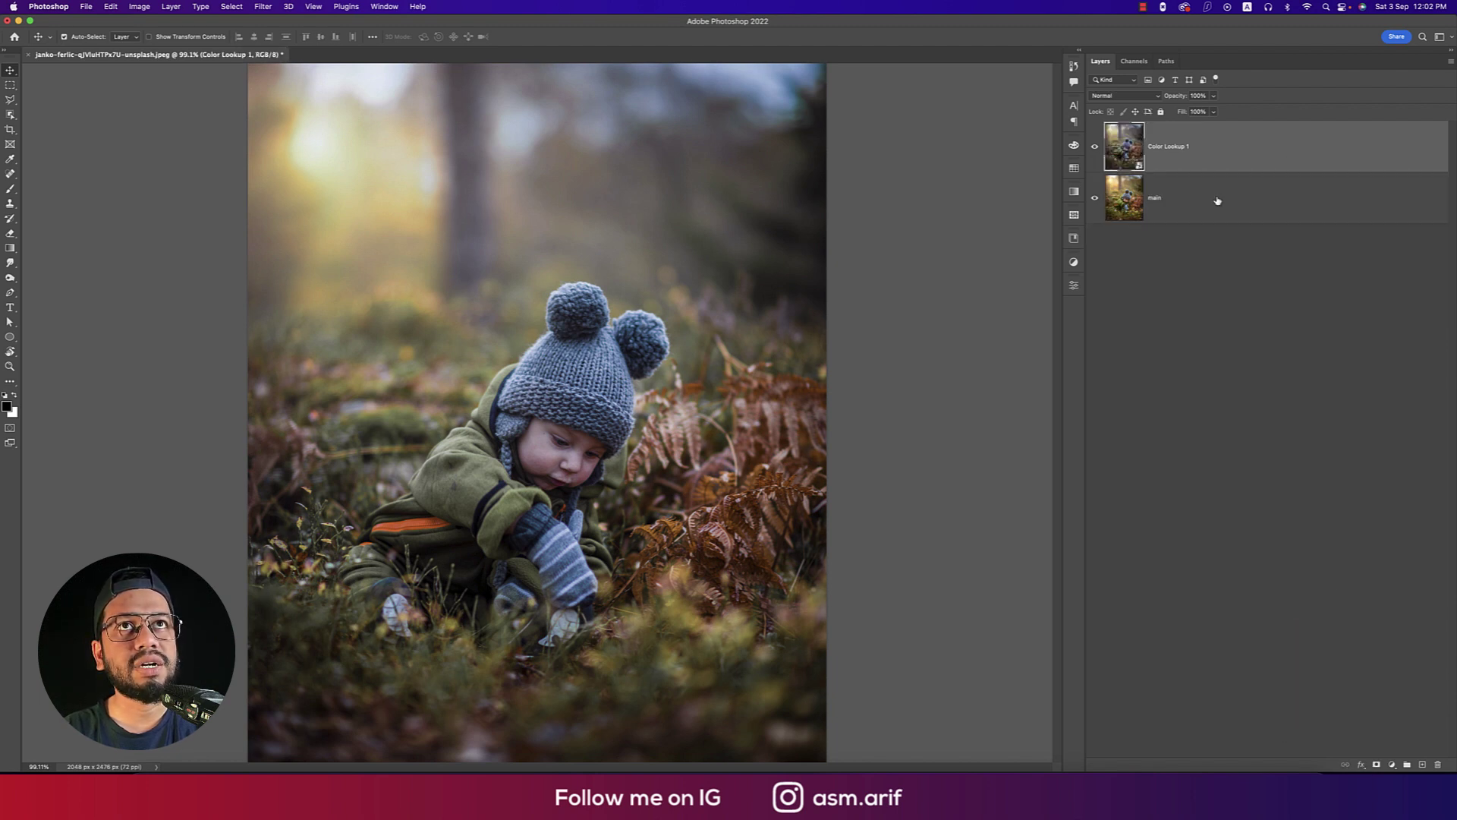
{"action": "left_click", "coordinate": [1093, 148]}
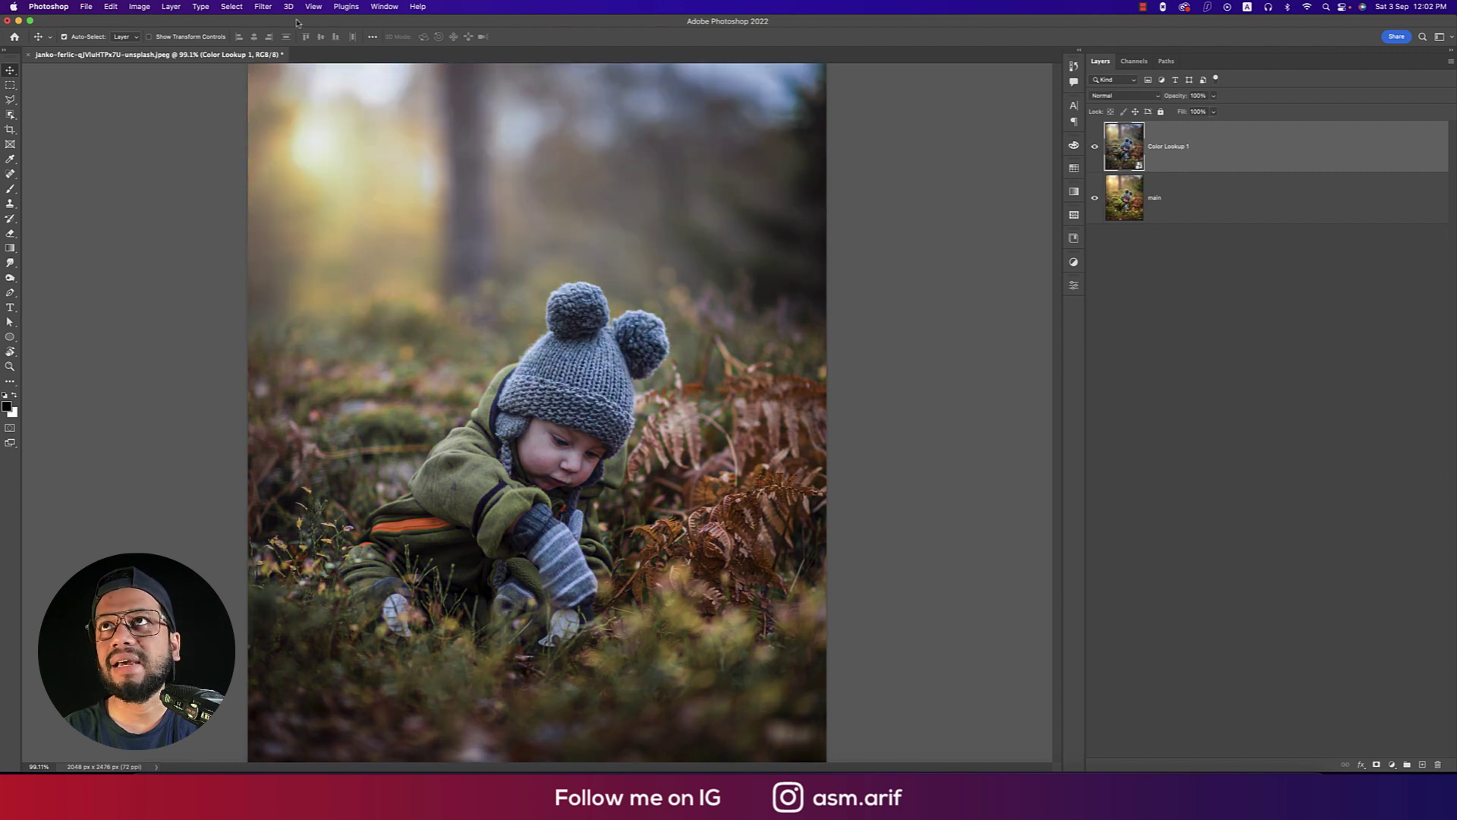
- Run Color Efex Pro 4's Cross Processing filter with method G05, skipping the update notice
{"action": "left_click", "coordinate": [263, 6]}
{"action": "mouse_move", "coordinate": [284, 275]}
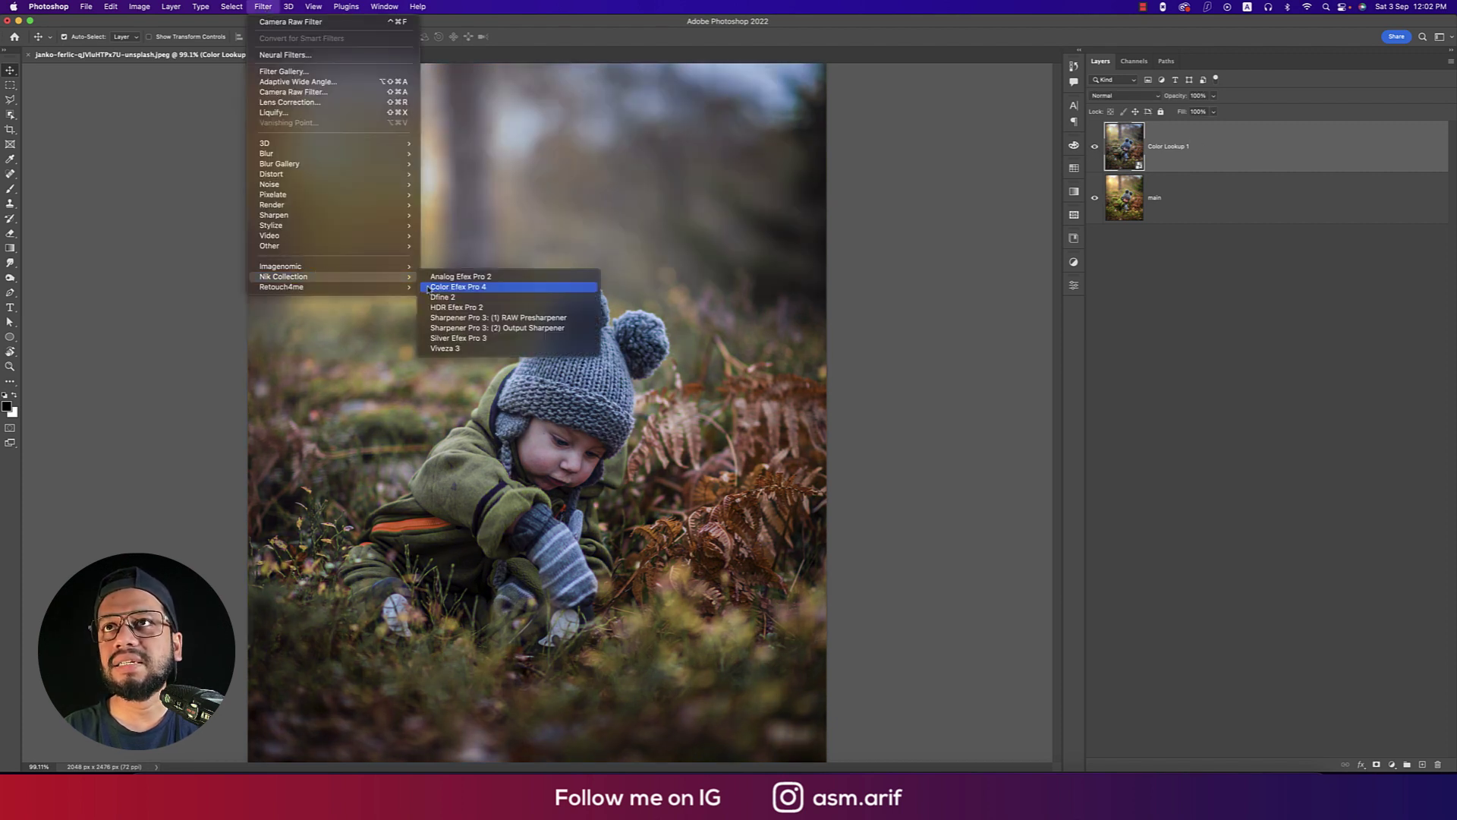
{"action": "left_click", "coordinate": [428, 287]}
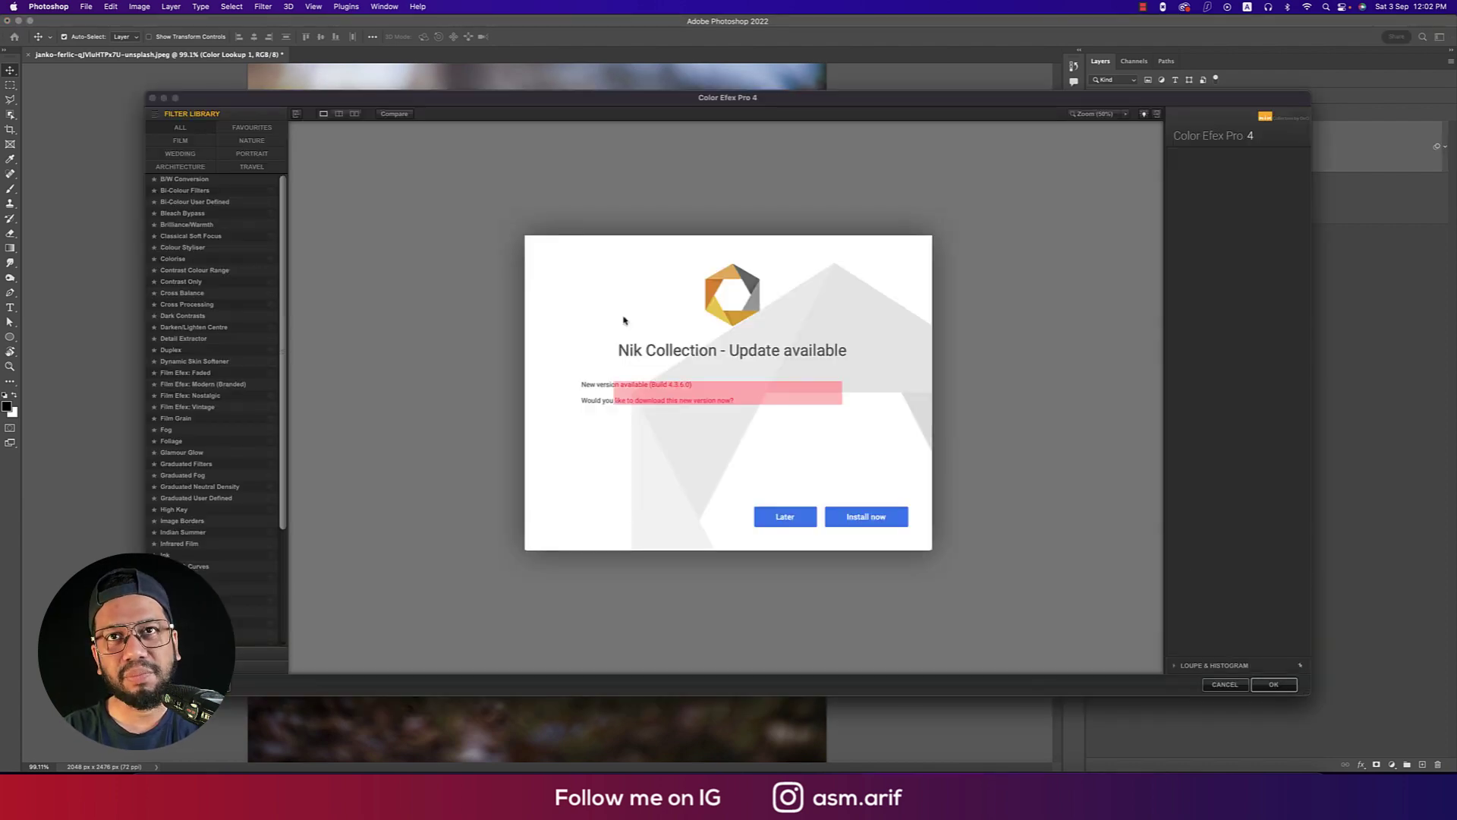
{"action": "left_click", "coordinate": [785, 523]}
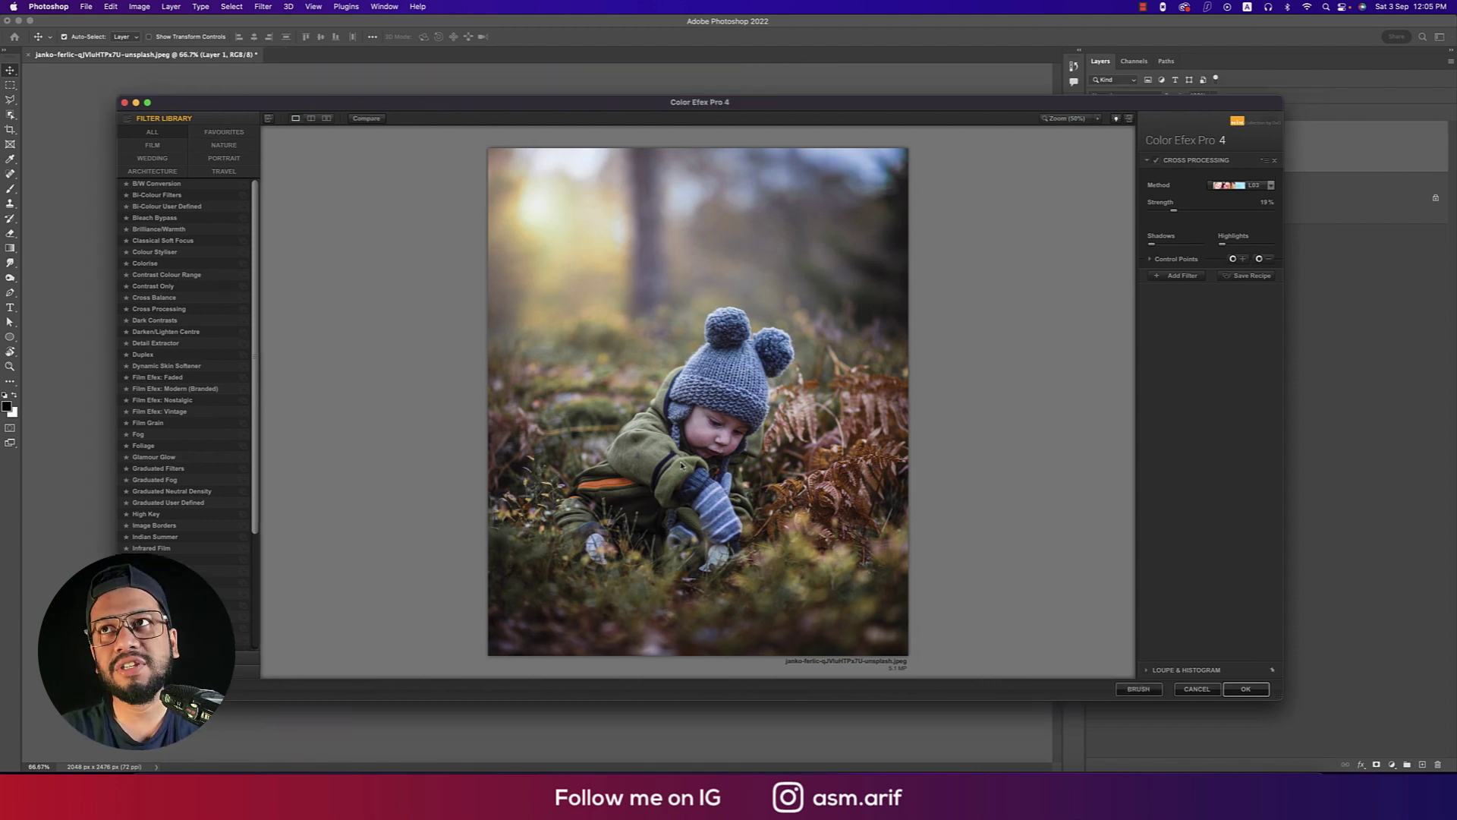
{"action": "left_click", "coordinate": [154, 296]}
{"action": "left_click", "coordinate": [158, 309]}
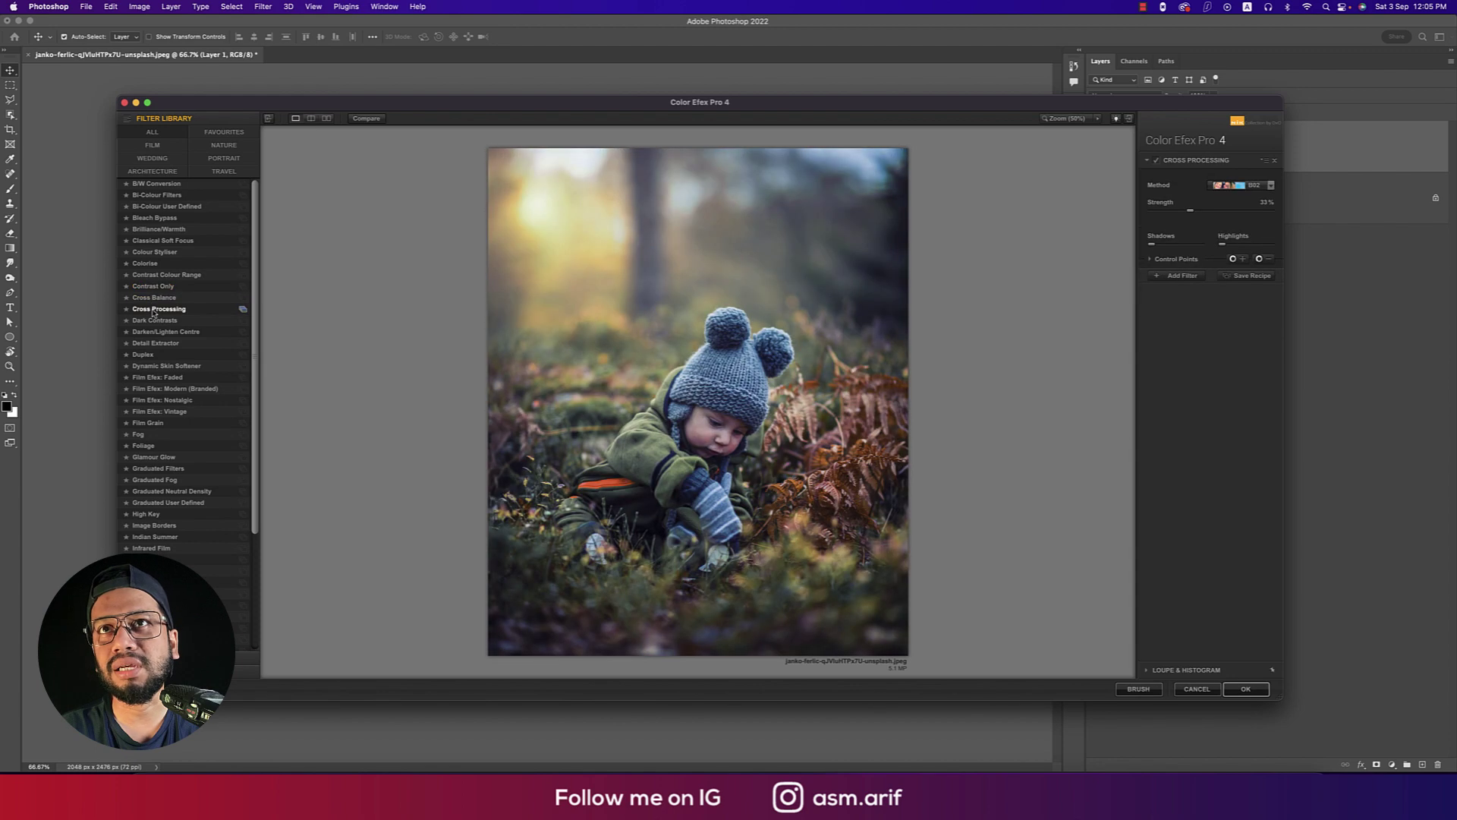
{"action": "left_click", "coordinate": [1253, 184]}
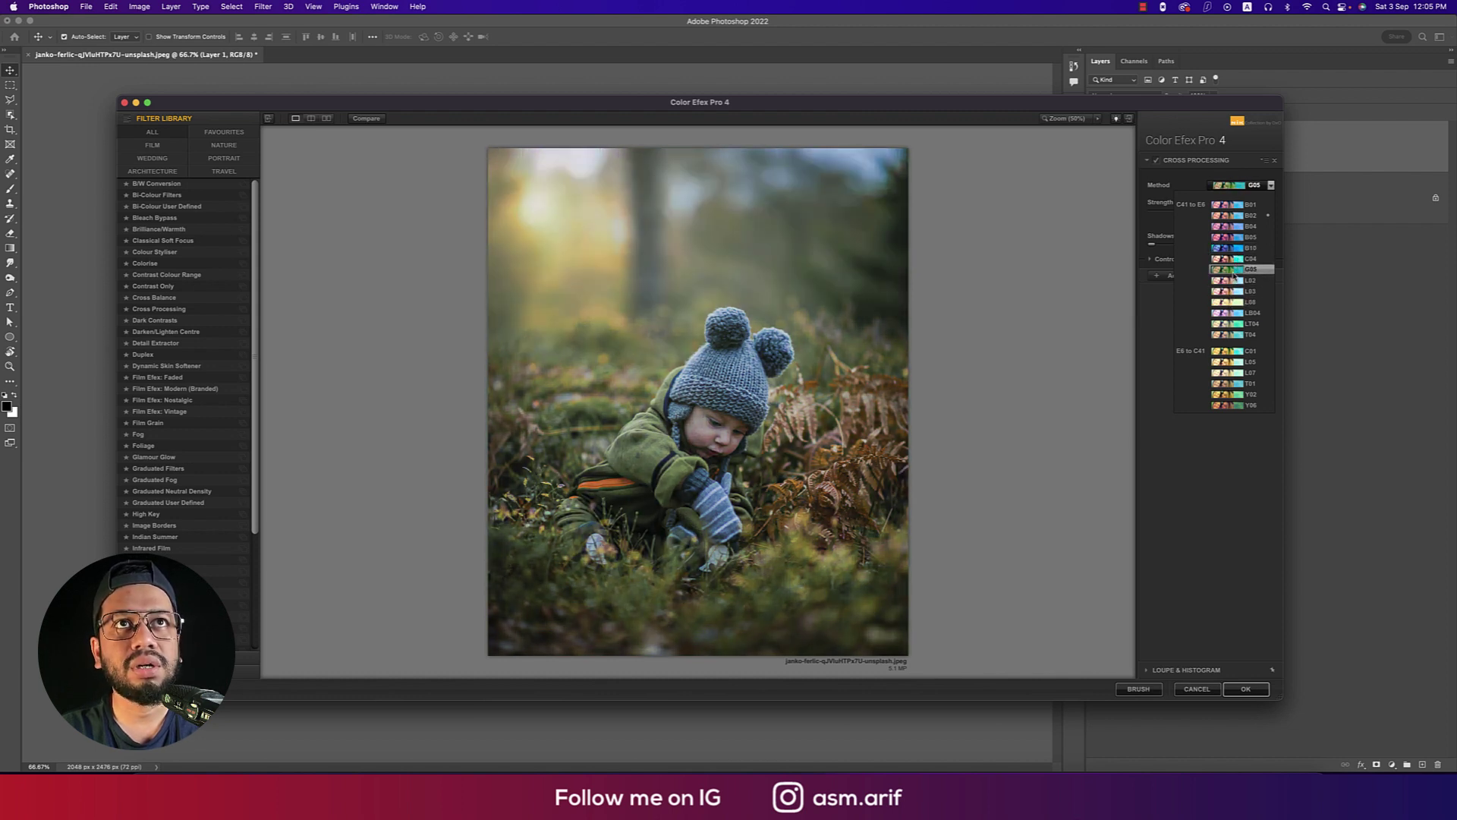
{"action": "left_click", "coordinate": [1233, 277]}
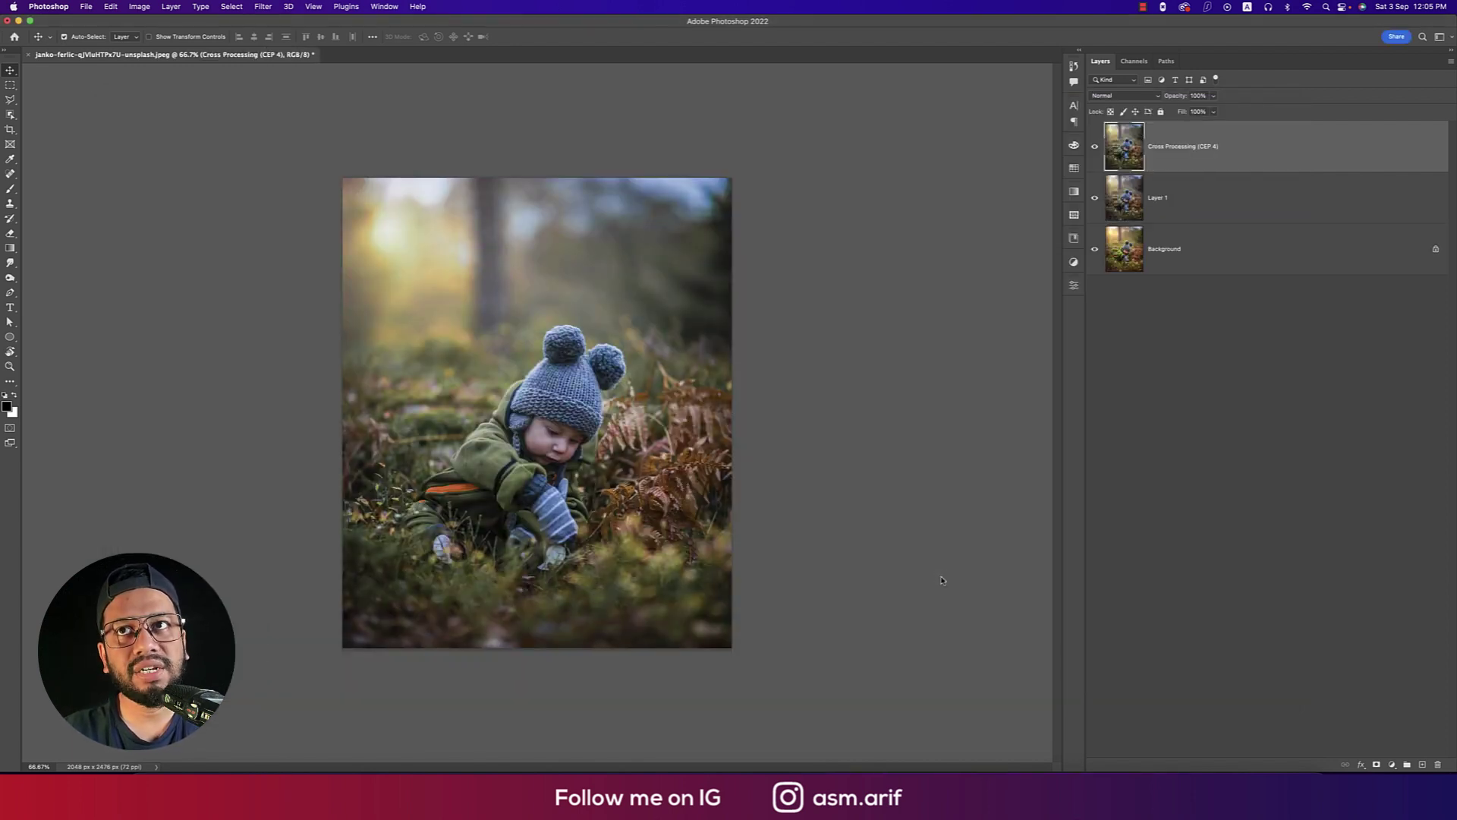
- Add a deep blue (hue 226) Photo Filter at 25% density, then toggle layer visibility to compare
{"action": "left_click", "coordinate": [1391, 764]}
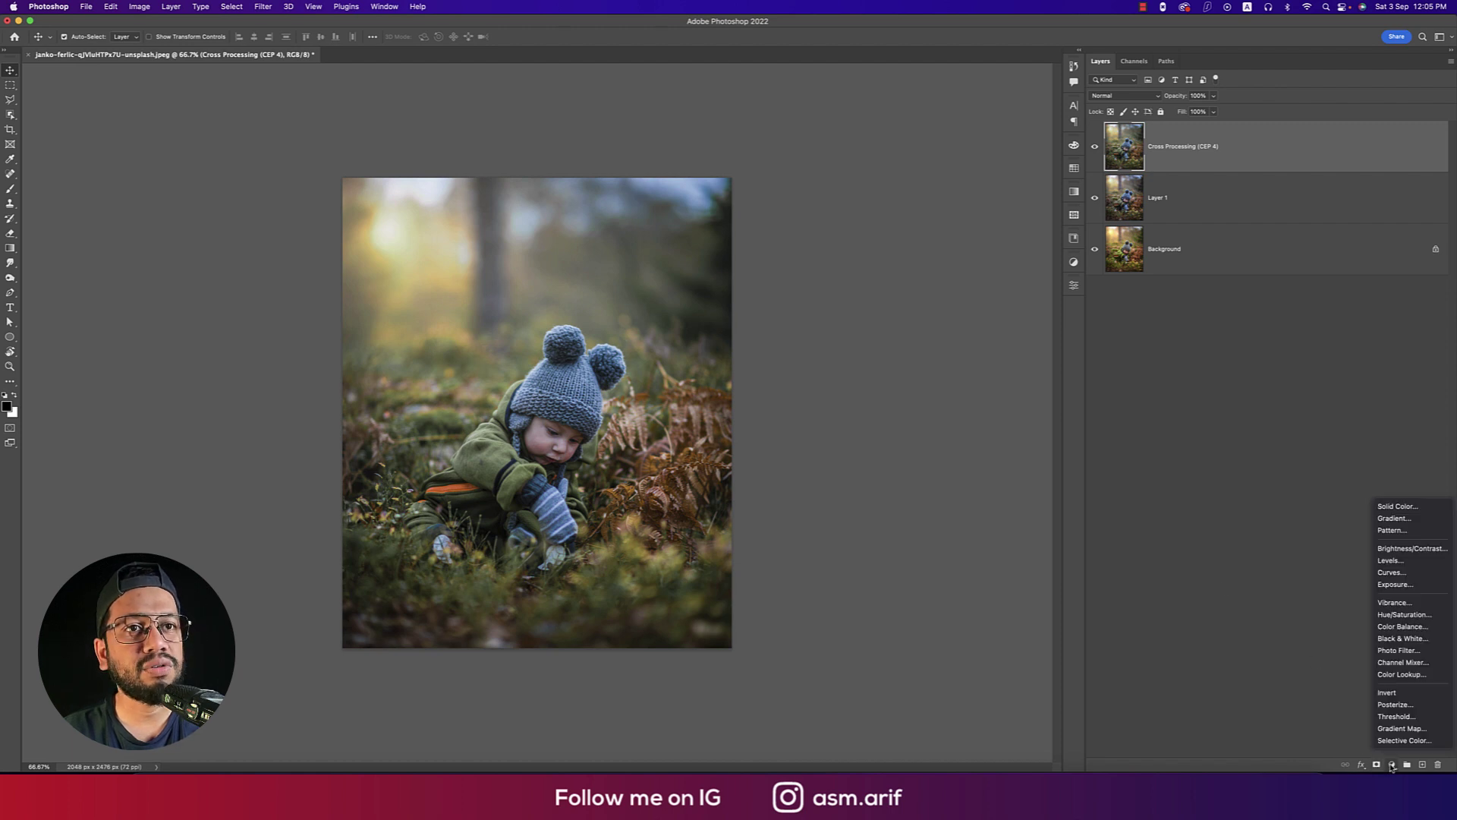
{"action": "left_click", "coordinate": [1398, 650]}
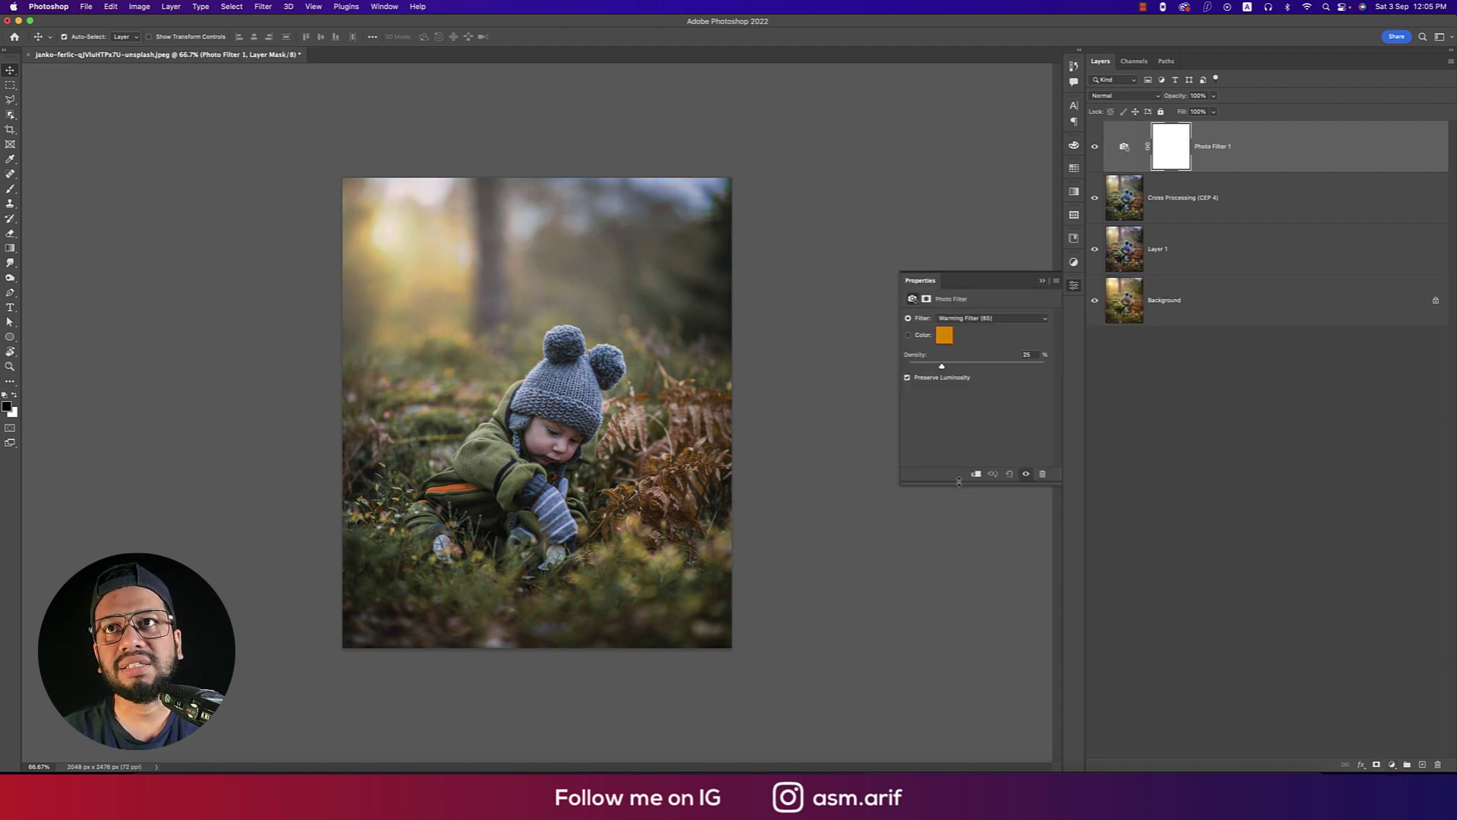
{"action": "left_click", "coordinate": [945, 338]}
{"action": "left_click", "coordinate": [972, 447]}
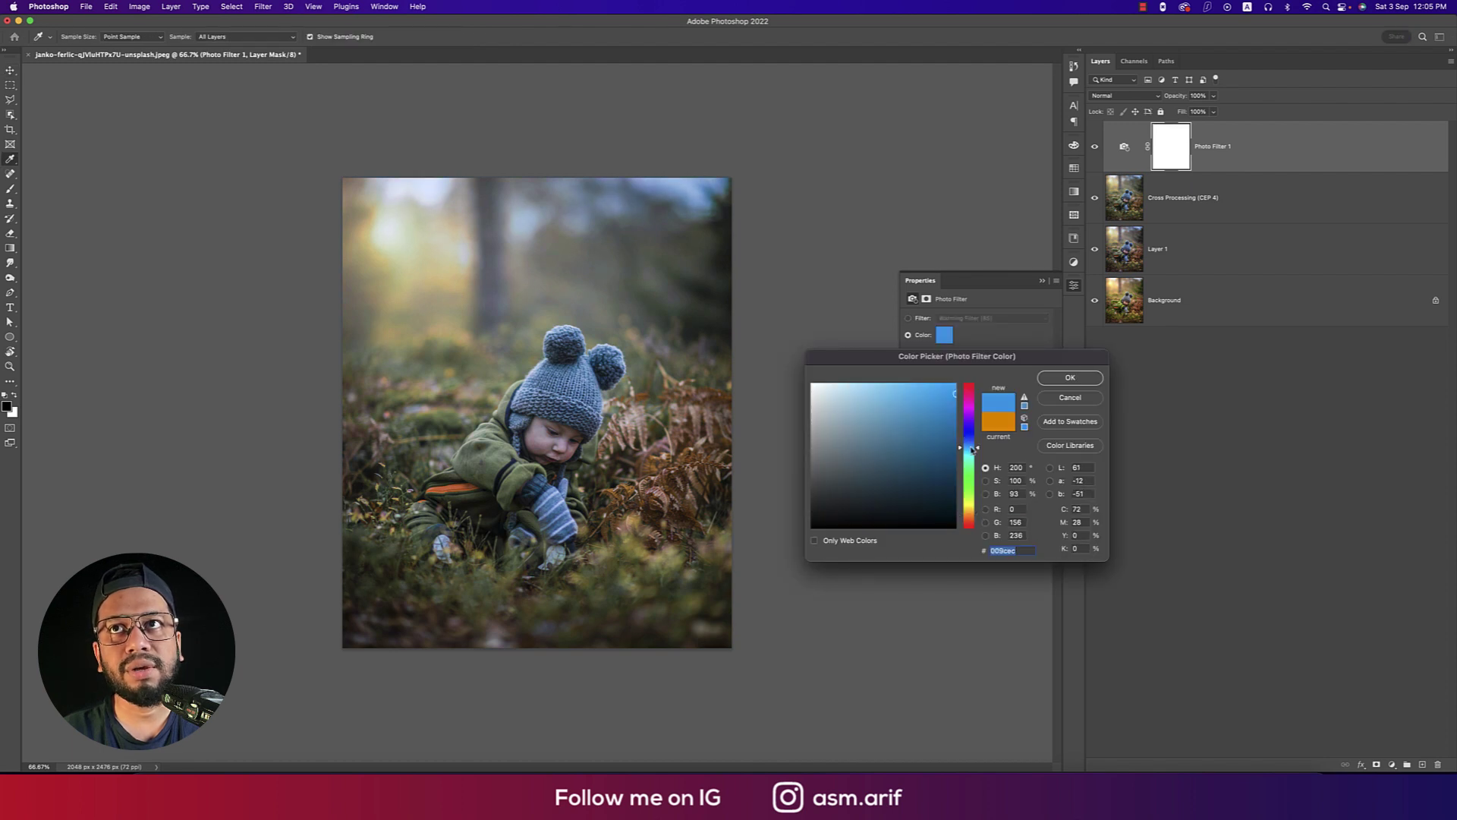
{"action": "left_click_drag", "start_coordinate": [968, 447], "coordinate": [912, 437]}
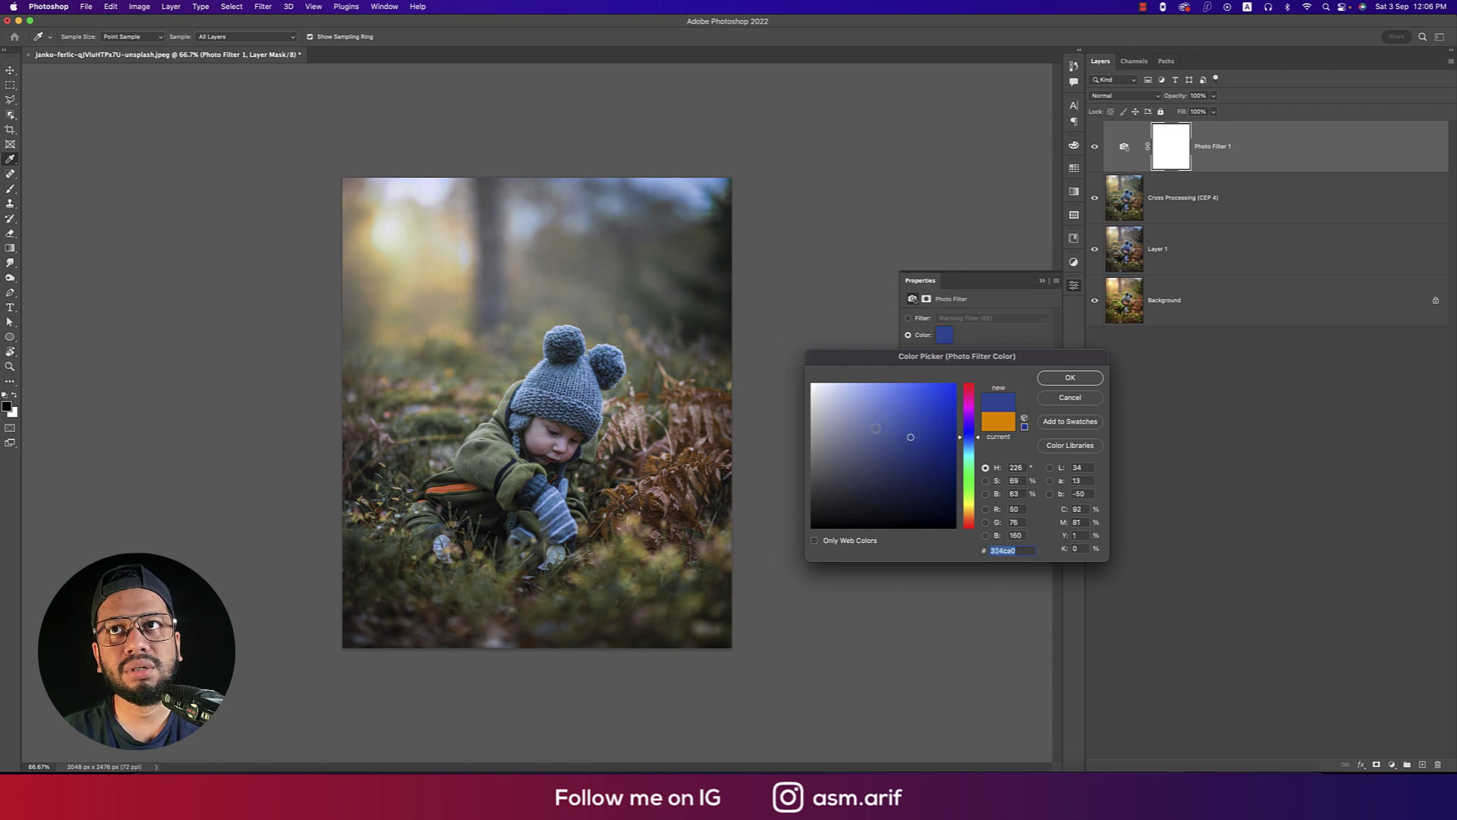
{"action": "left_click", "coordinate": [1060, 378]}
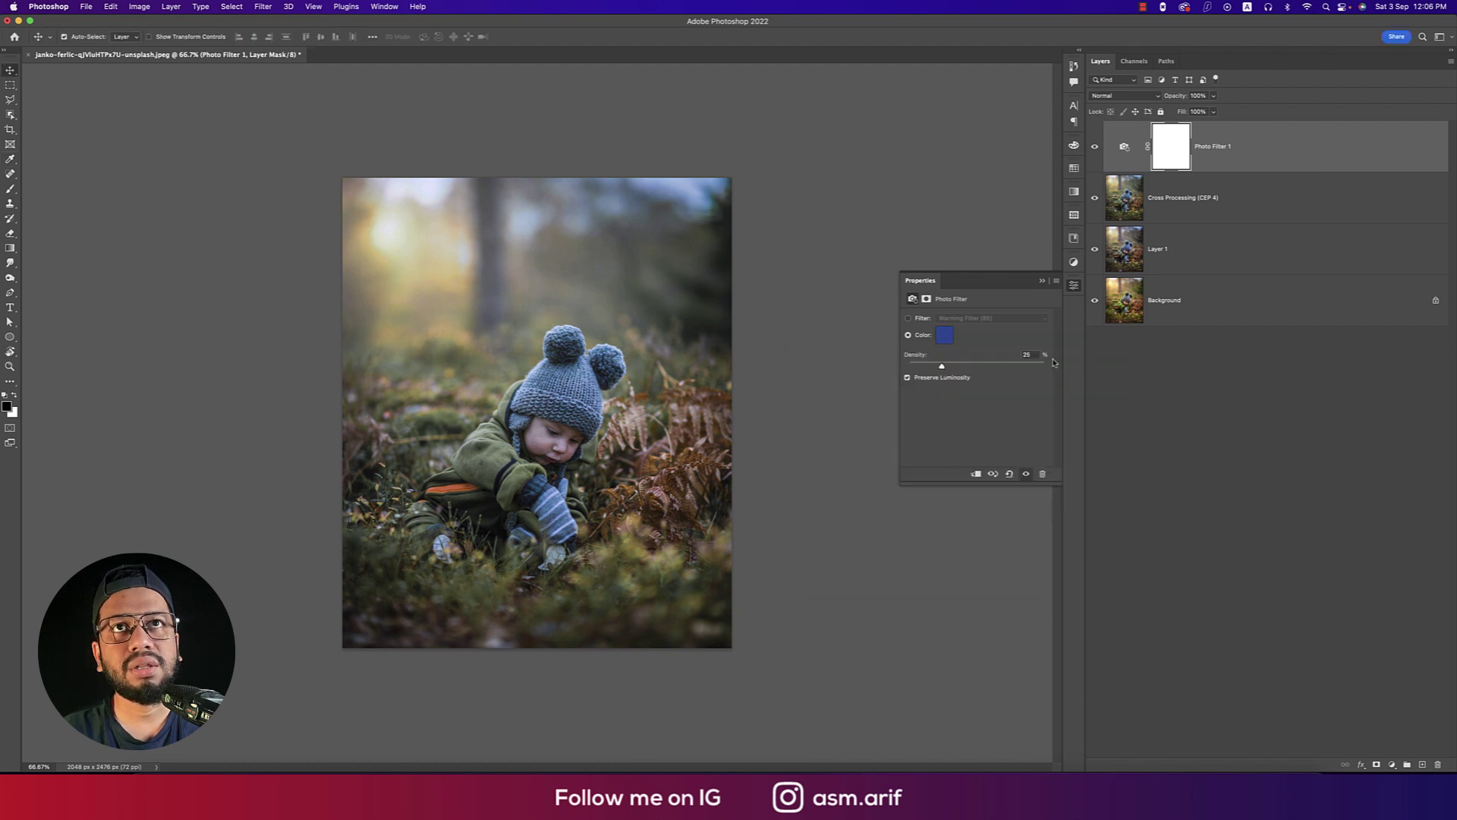
{"action": "left_click", "coordinate": [1043, 283]}
{"action": "left_click", "coordinate": [1096, 302], "text": "alt"}
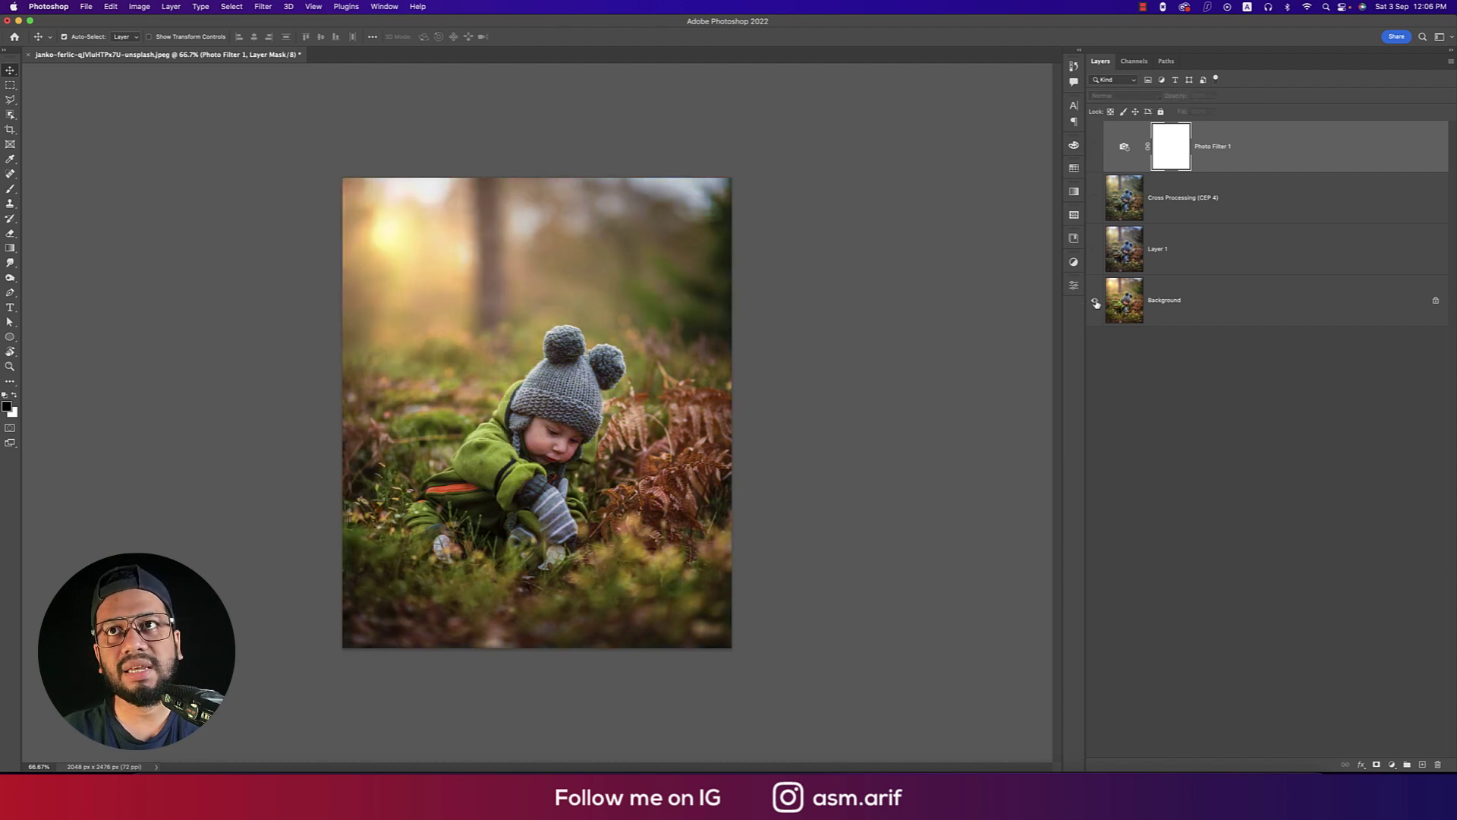
{"action": "left_click", "coordinate": [1095, 301], "text": "alt"}
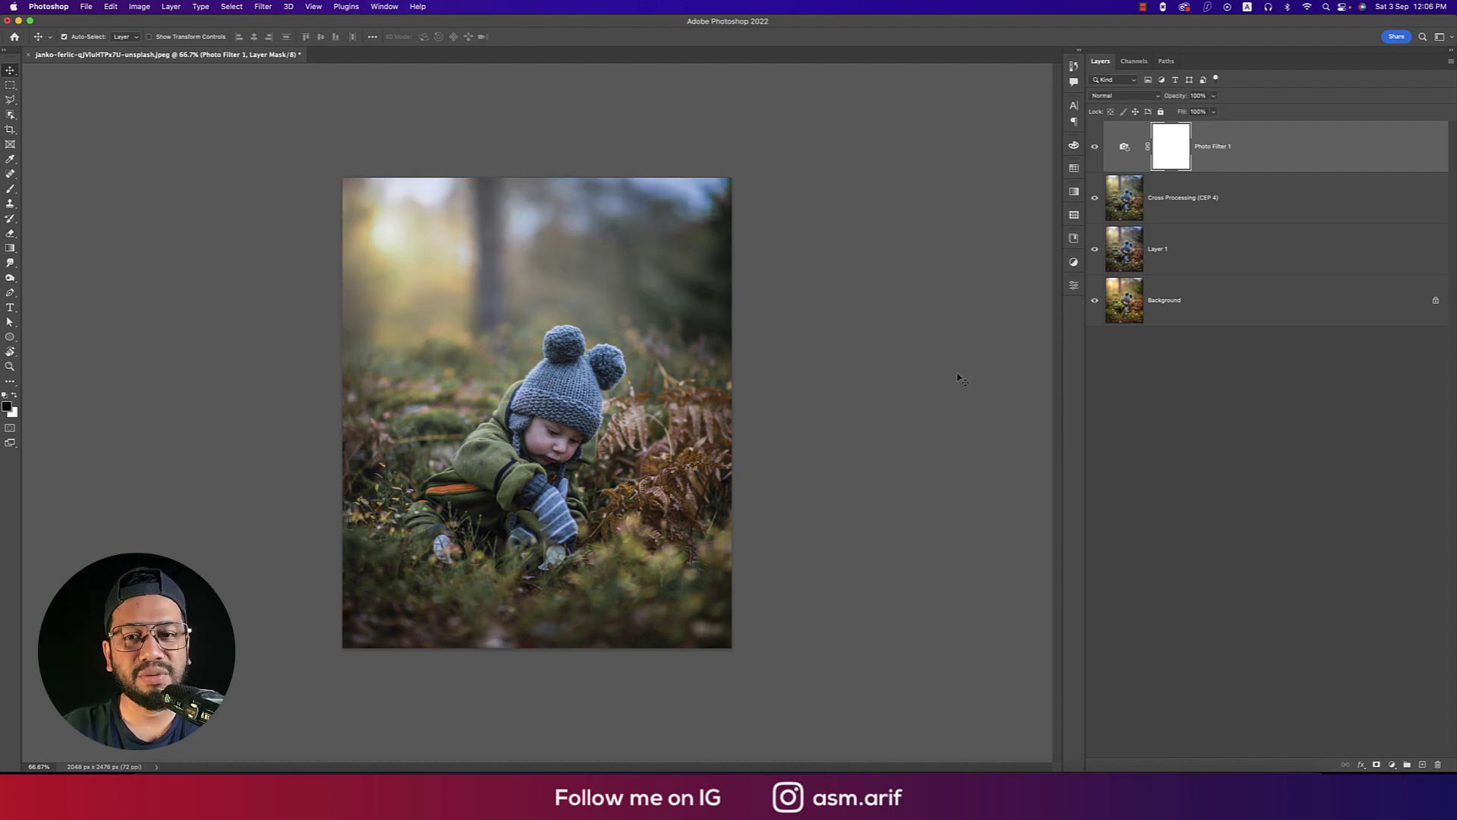